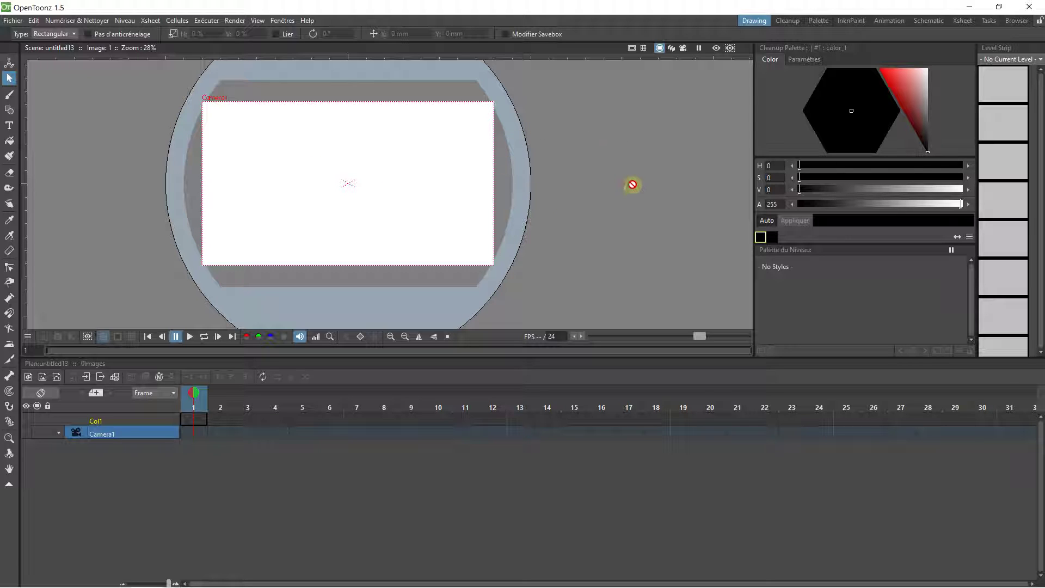
- Look over the Animation and Schematic workspaces, ending back in the Drawing workspace
click(878, 21)
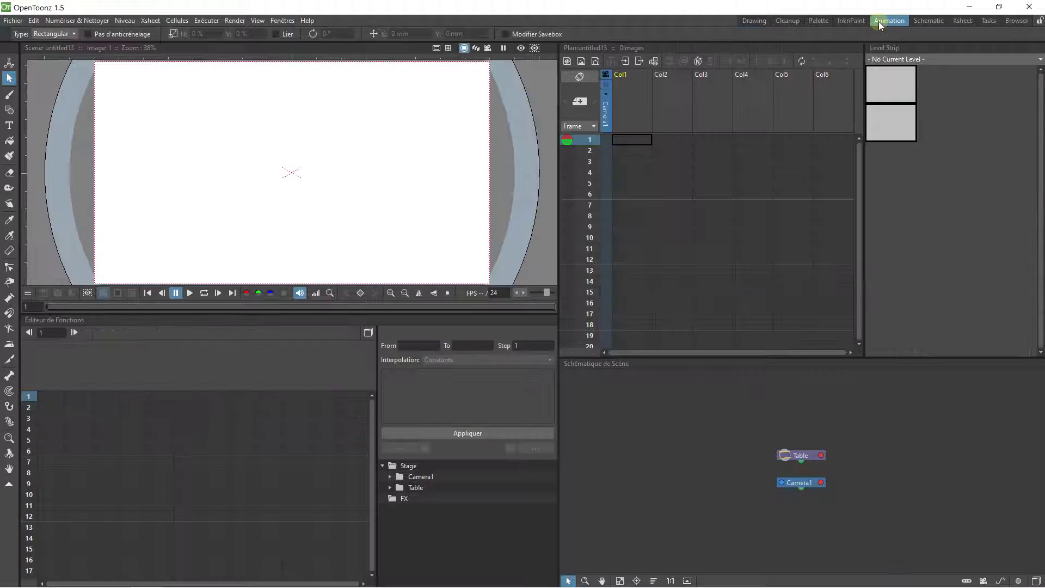
click(922, 22)
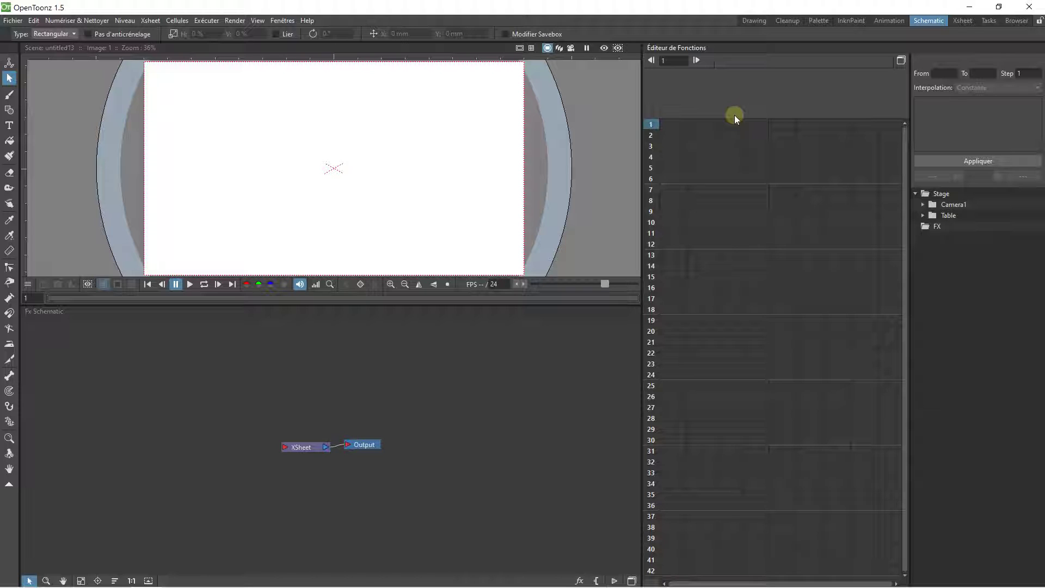
click(755, 21)
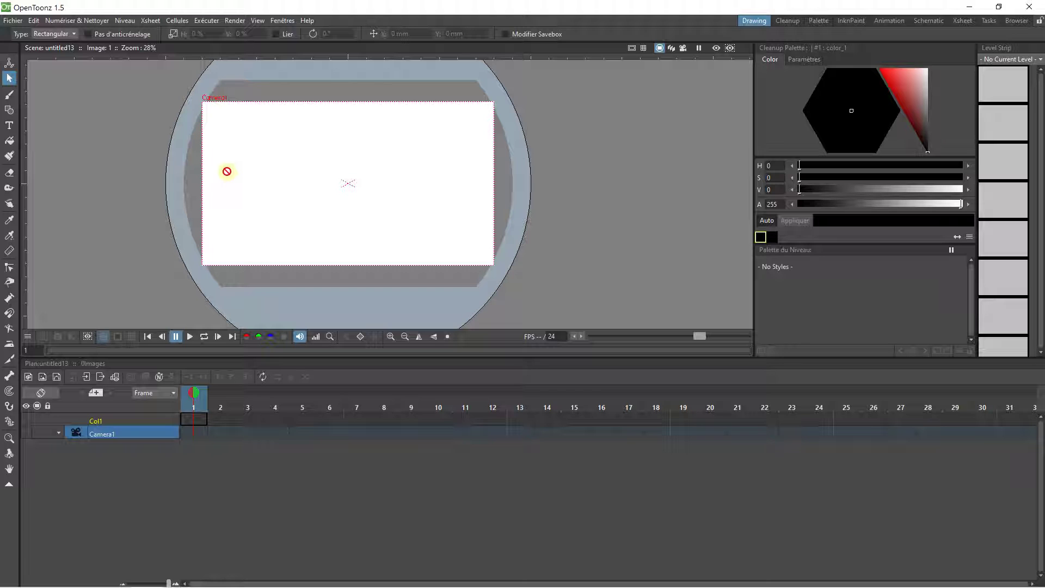
- Create a new Toonz Vector Level with the default settings in the first frame of Col1
drag(224, 171, 205, 163)
scroll(275, 165, up, 2)
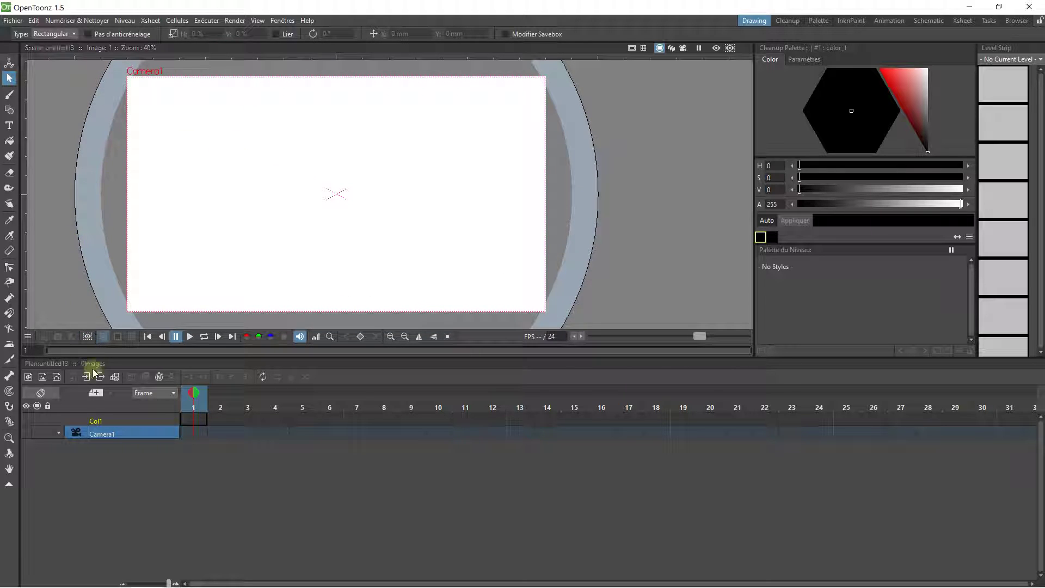
click(57, 377)
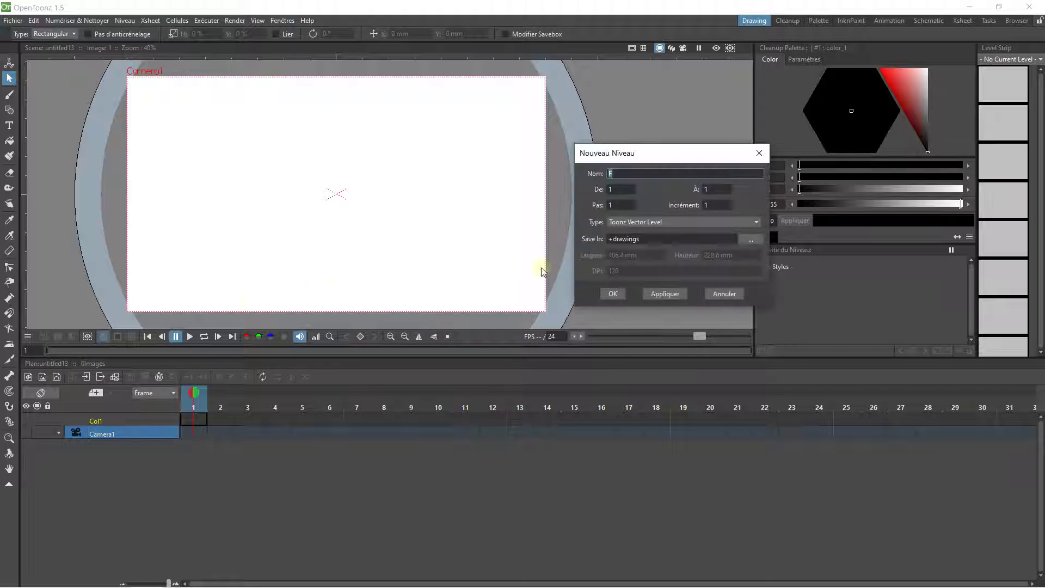
click(664, 296)
click(759, 153)
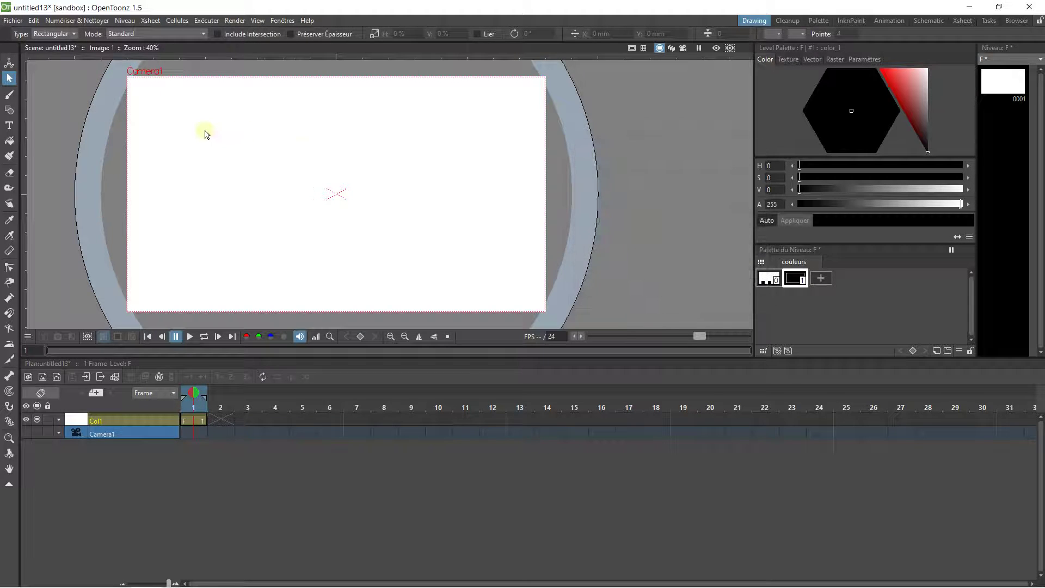
scroll(191, 138, up, 1)
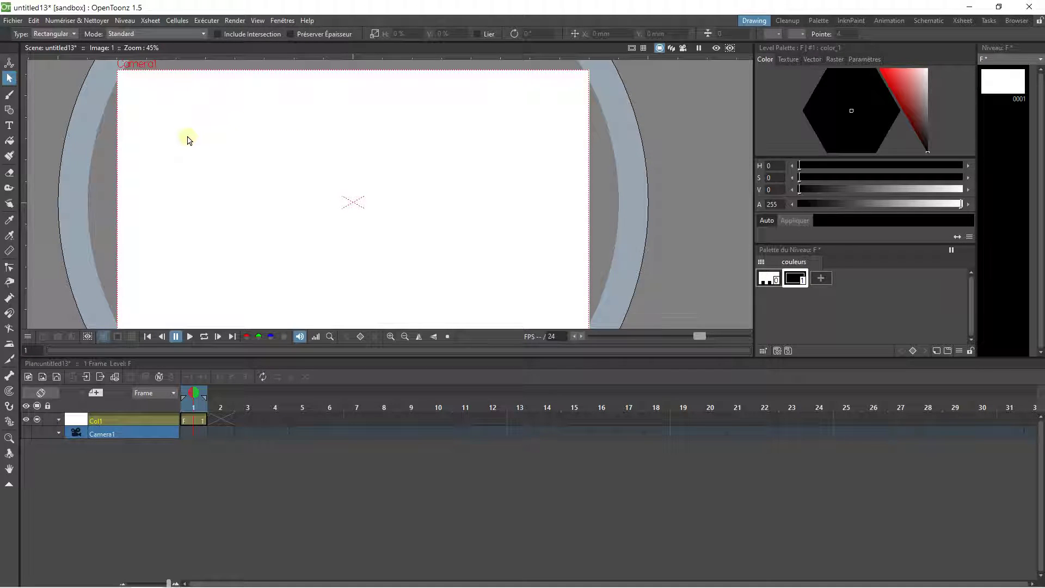
click(10, 110)
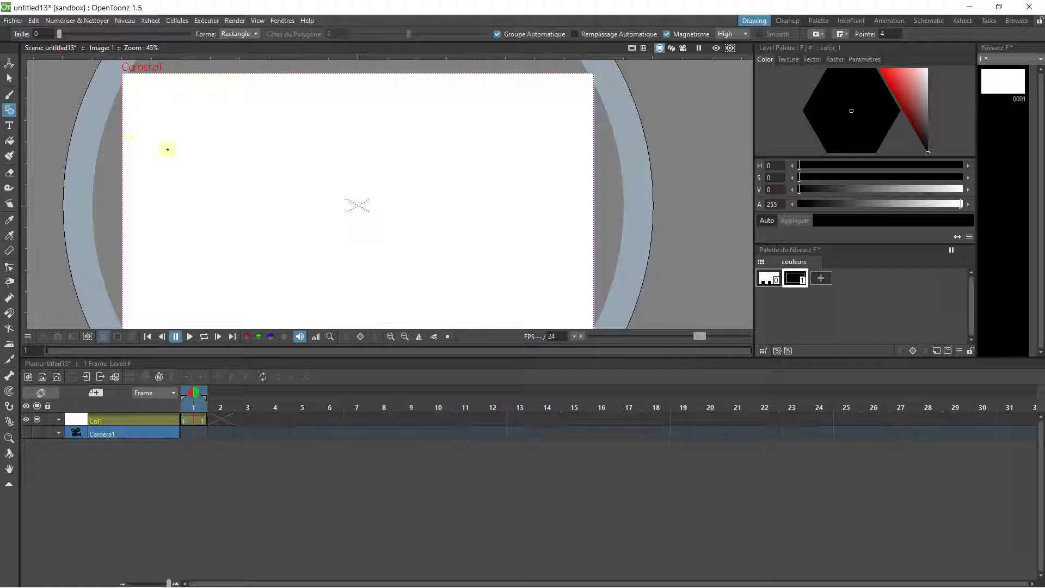
drag(177, 155, 205, 180)
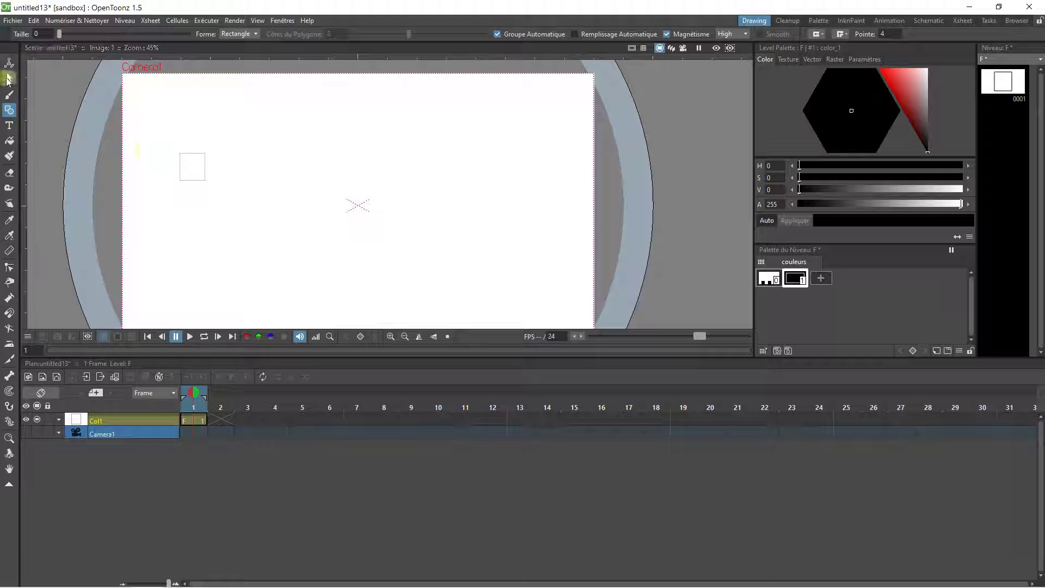
click(238, 34)
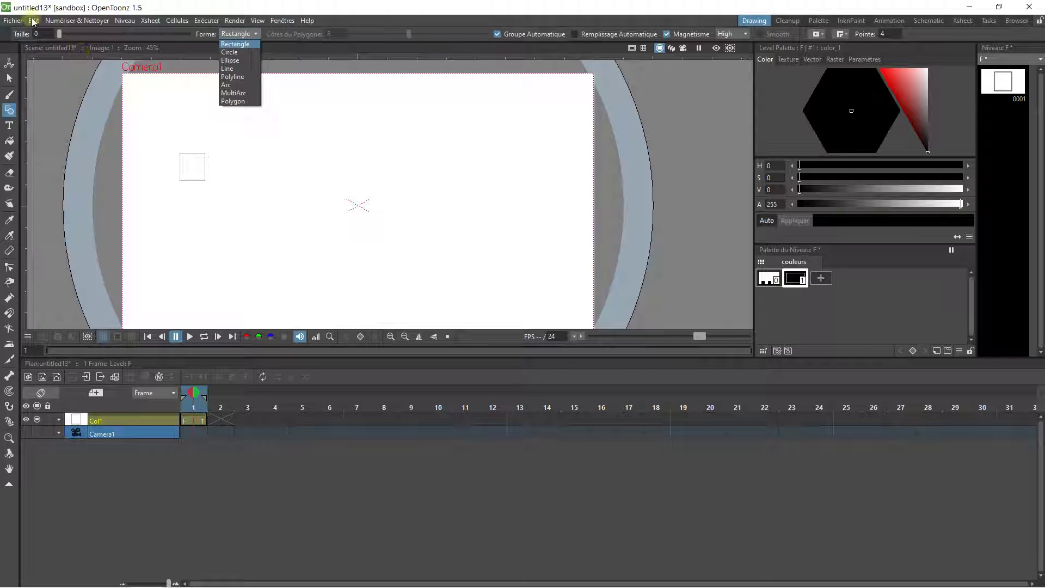
click(33, 20)
click(82, 35)
- Draw a small circle with the Circle shape in the upper-left area of the camera frame and select it
click(228, 37)
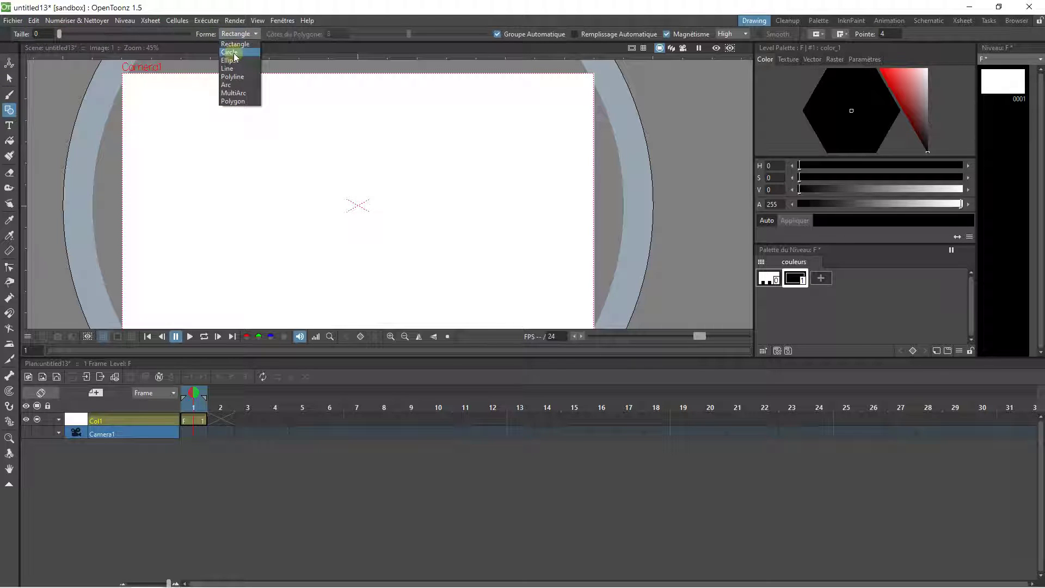
click(232, 43)
drag(198, 155, 217, 169)
click(10, 78)
click(196, 145)
- Change the level palette's color_1 style to pure red, with H 0, S 100 and V 100
click(770, 281)
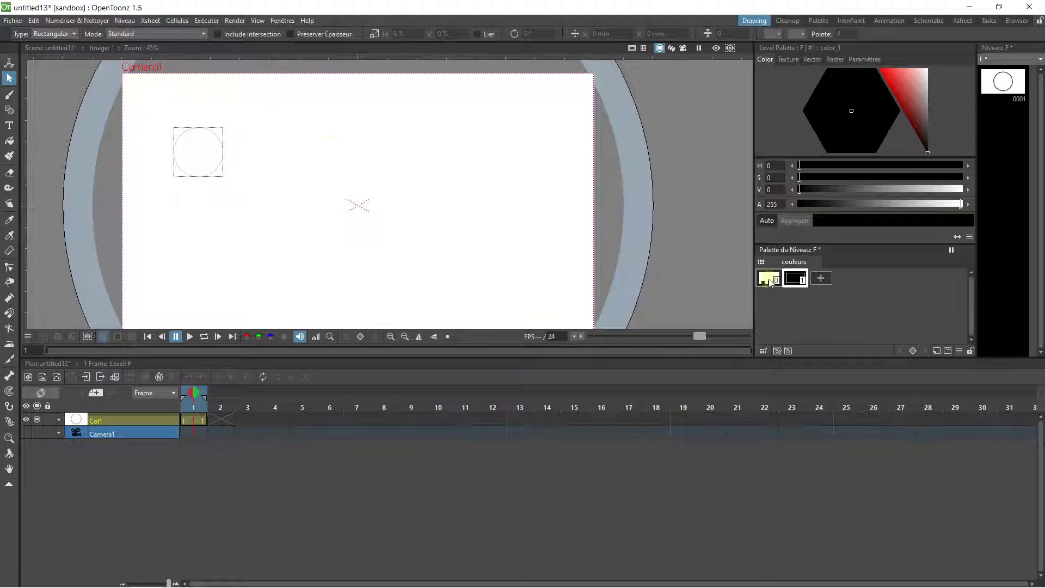
double_click(796, 278)
click(570, 208)
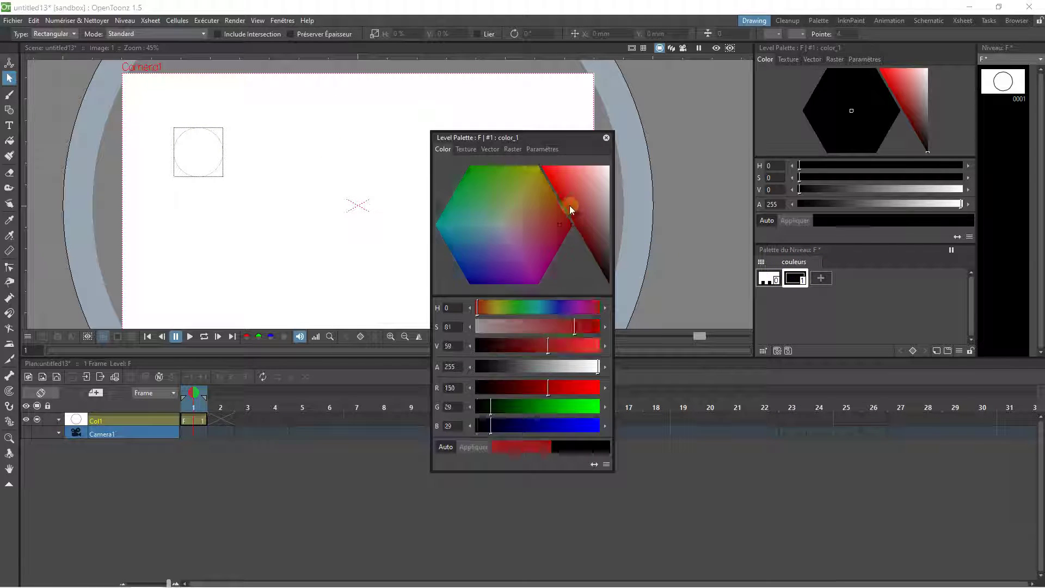
drag(570, 208, 479, 146)
click(606, 138)
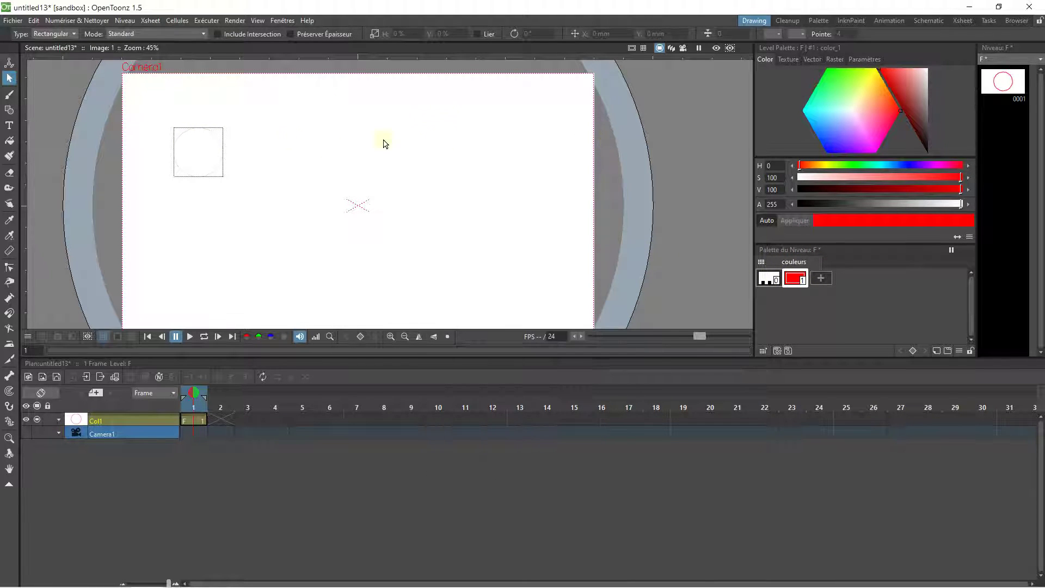
- Fill the circle's interior with the red color_1 style, using the Normal fill type in Areas mode, and select the circle
click(9, 140)
click(196, 146)
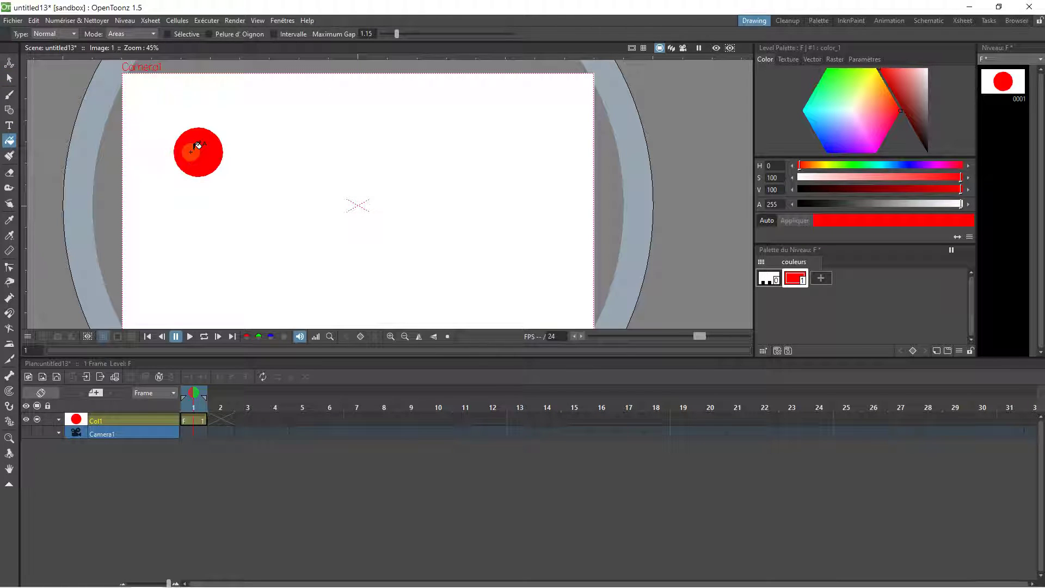
scroll(199, 145, up, 5)
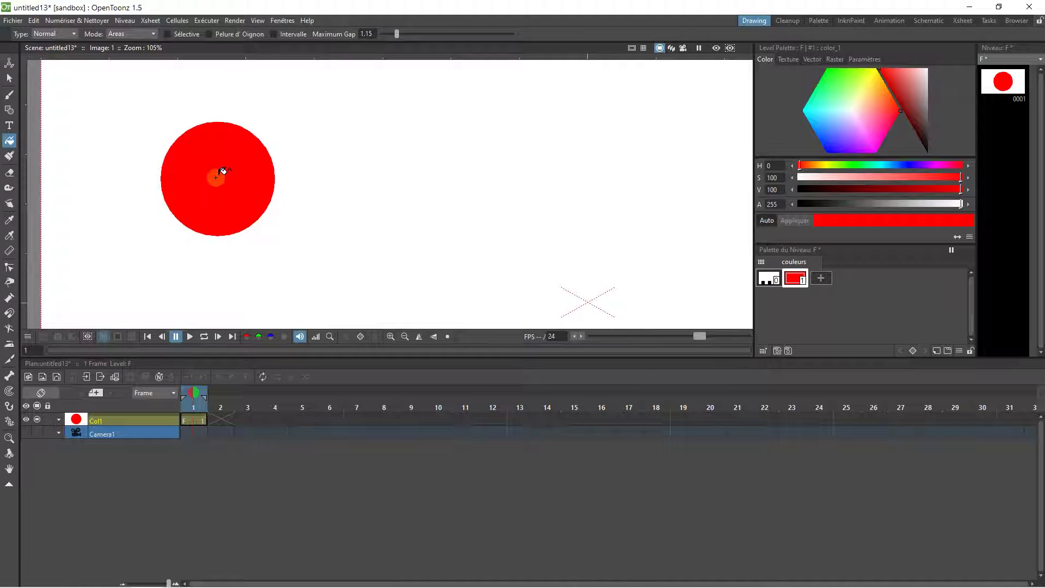
click(9, 78)
click(175, 178)
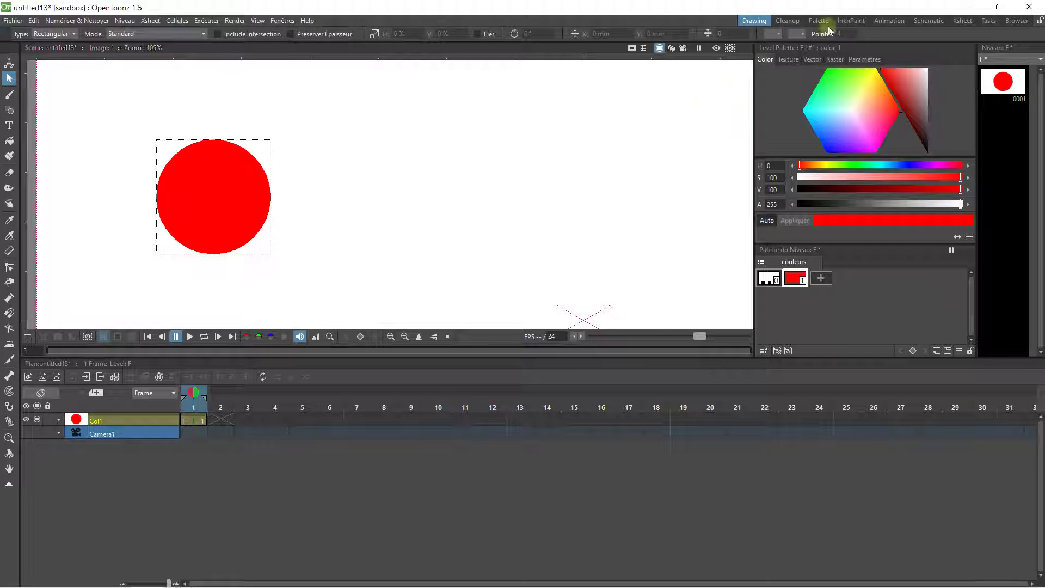
- Review the circle's column in the Animation workspace and switch to the Schematic workspace
click(877, 21)
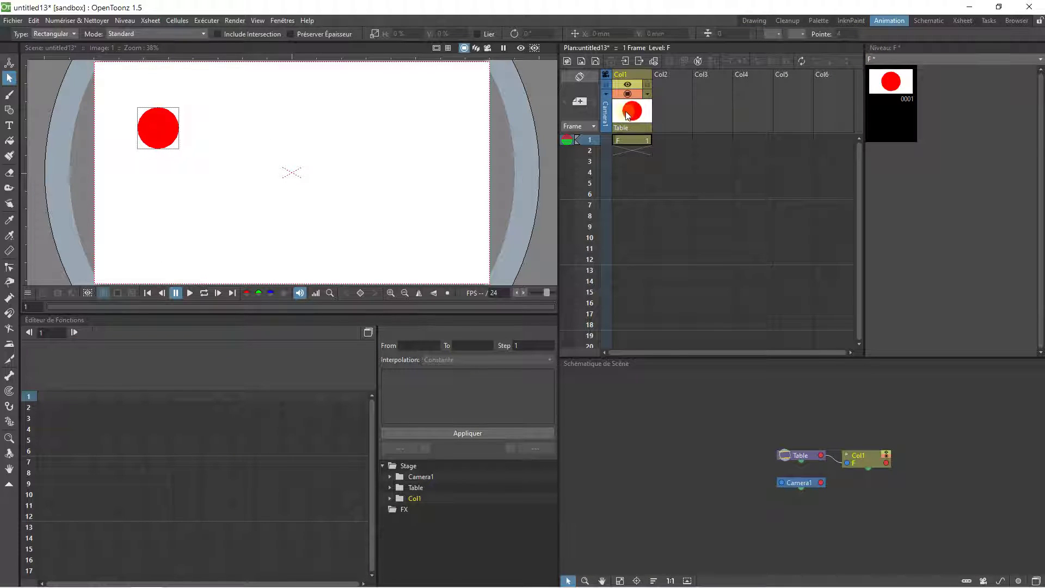
scroll(149, 115, up, 2)
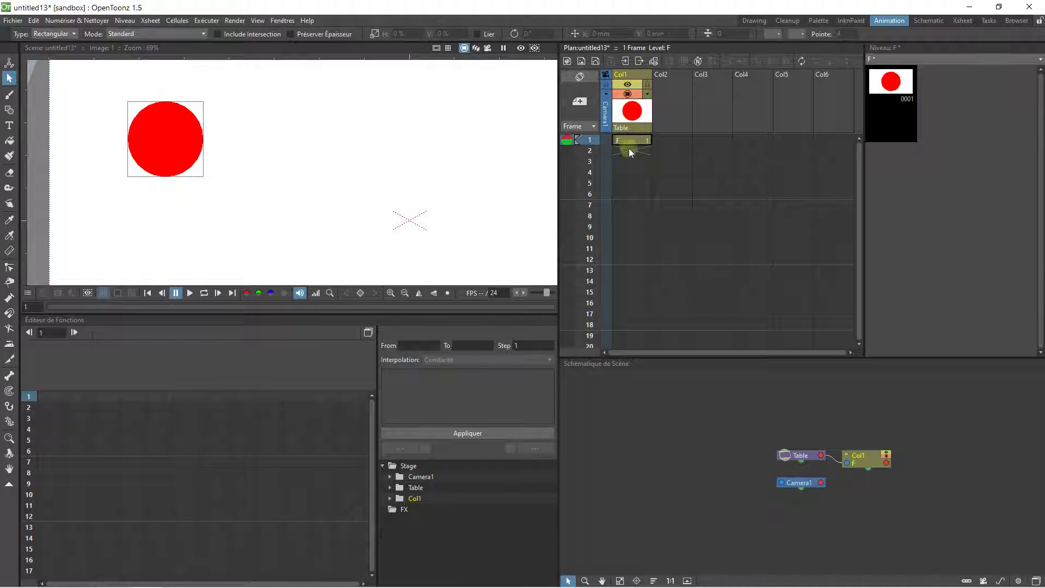
click(936, 21)
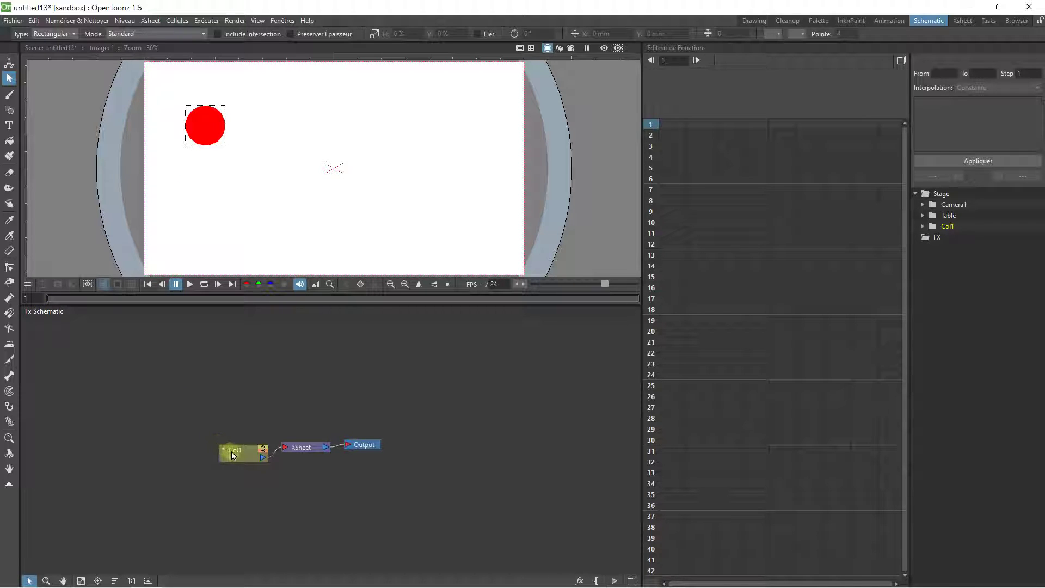
- Spread the Col1, XSheet and Output nodes apart in the Fx Schematic so their connections are easy to follow
drag(234, 455, 116, 415)
drag(300, 446, 285, 404)
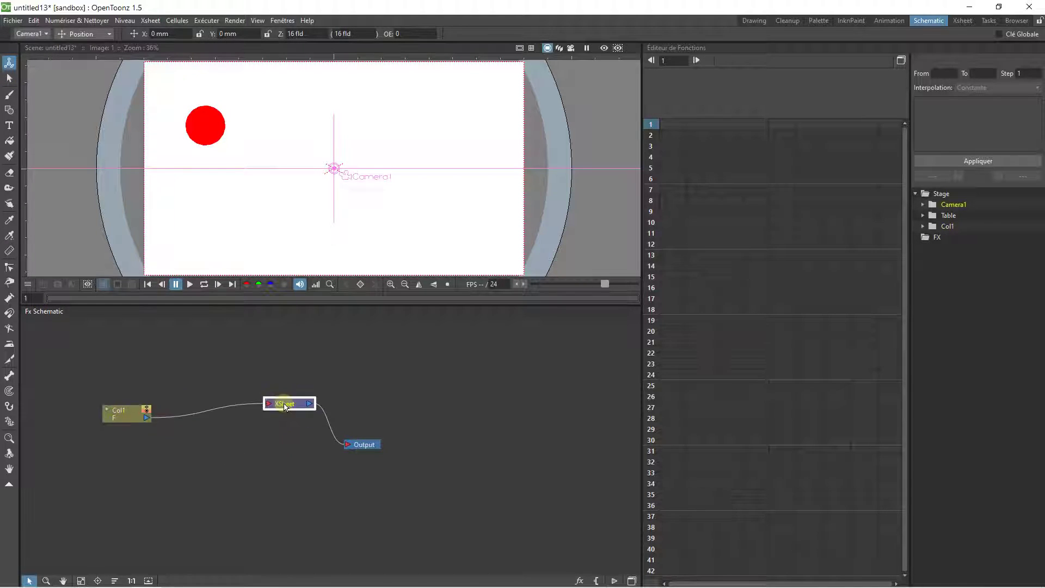
click(364, 445)
drag(366, 446, 386, 398)
scroll(287, 406, up, 2)
drag(276, 425, 374, 408)
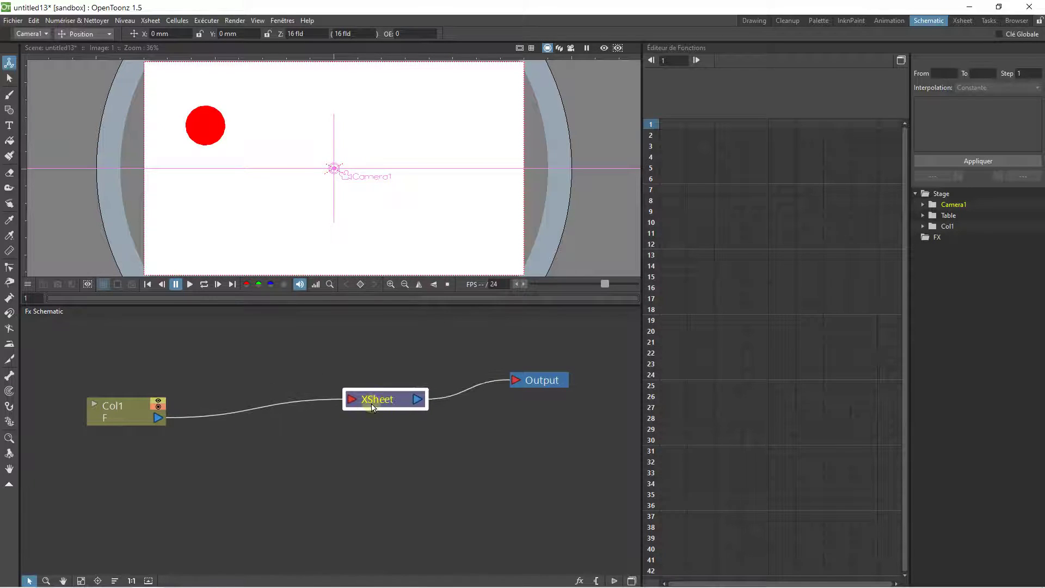
drag(132, 408, 205, 401)
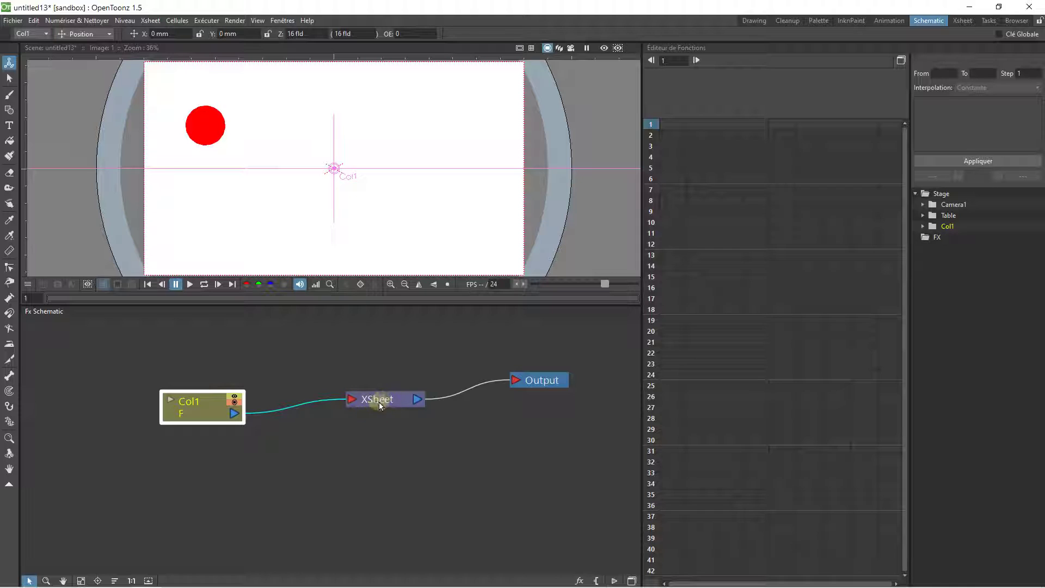
- Expand and collapse the Col1 node's thumbnail preview, and move the node up level with XSheet
click(169, 402)
click(127, 411)
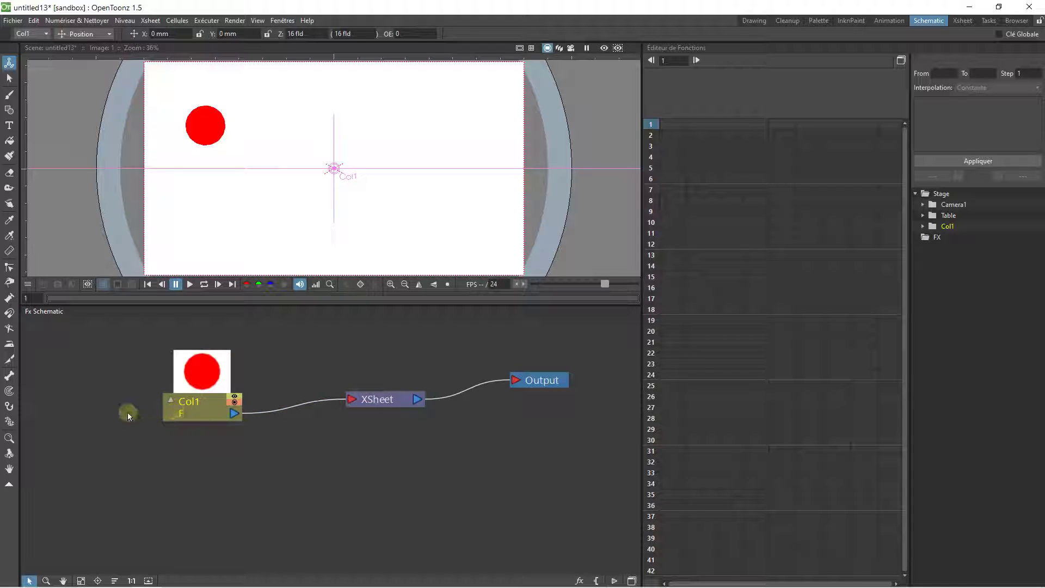
click(169, 403)
mouse_move(181, 402)
mouse_down()
mouse_move(121, 381)
mouse_move(160, 462)
mouse_move(138, 403)
mouse_move(176, 387)
mouse_up()
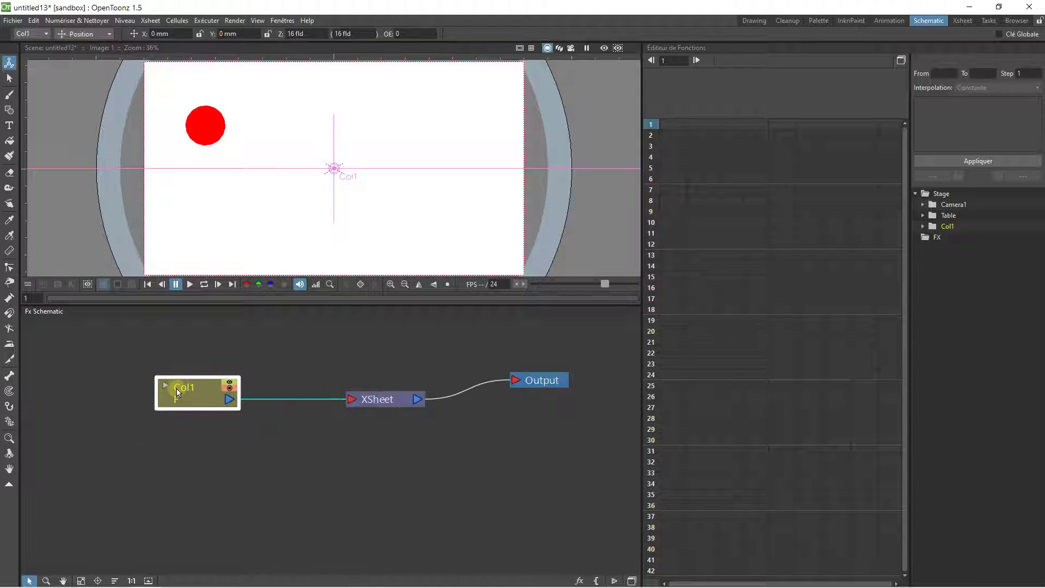
click(167, 385)
click(158, 384)
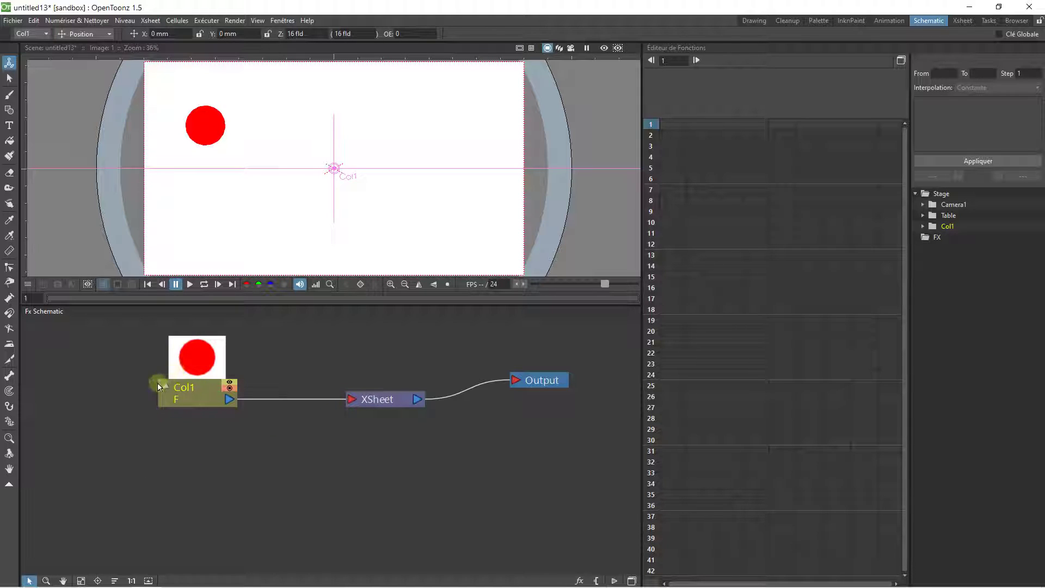
click(163, 384)
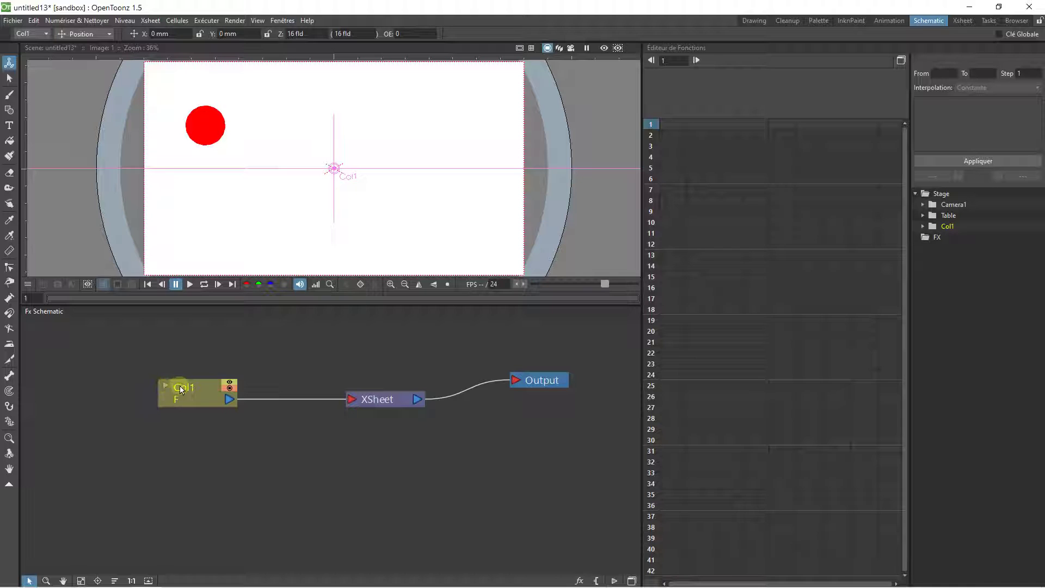
- Compare the effect categories offered for inserting an effect and for adding an FX on the Col1 node
click(179, 386)
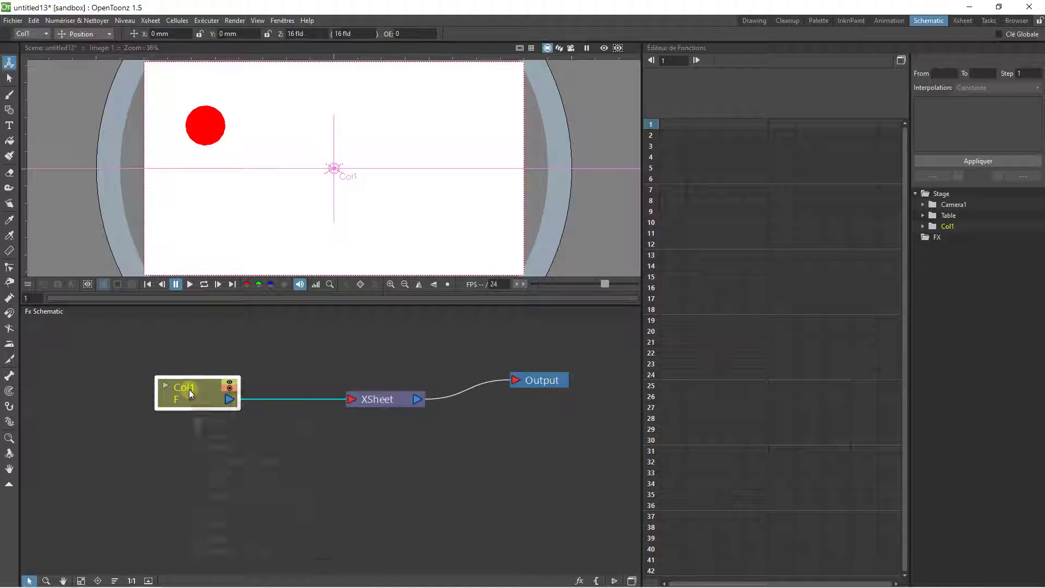
right_click(189, 390)
mouse_move(218, 397)
click(319, 396)
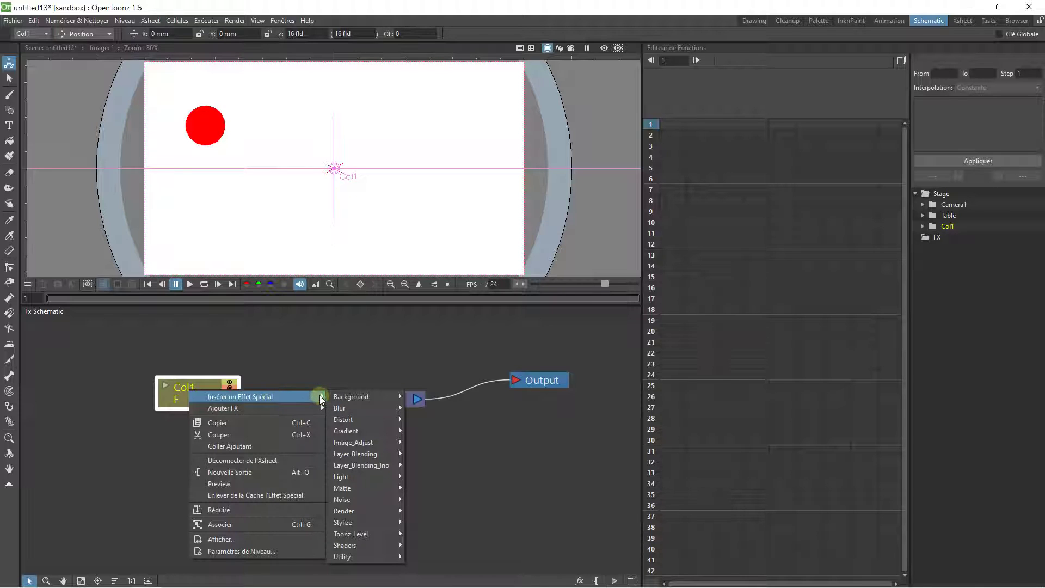
click(304, 407)
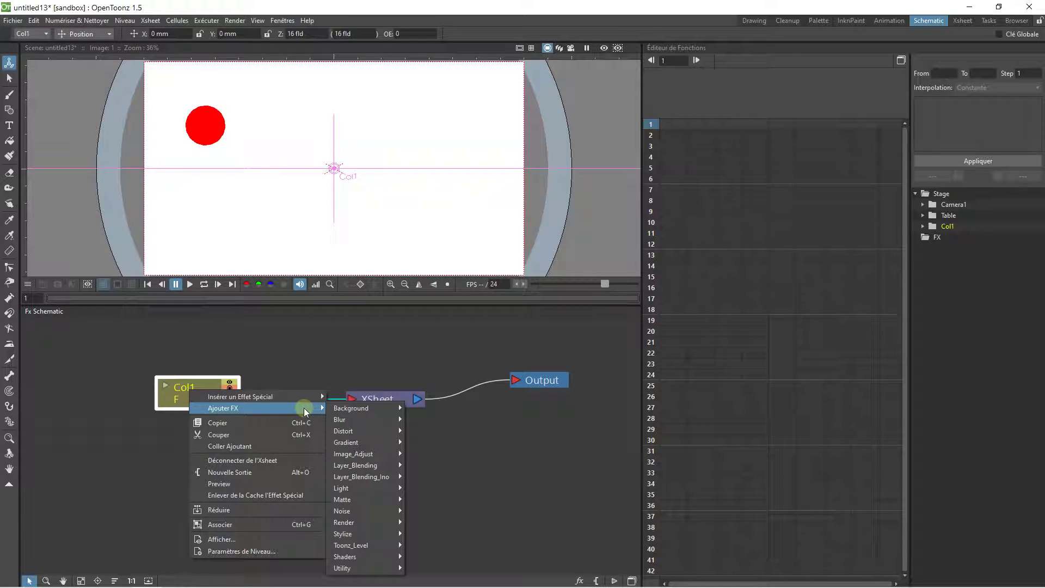
click(304, 396)
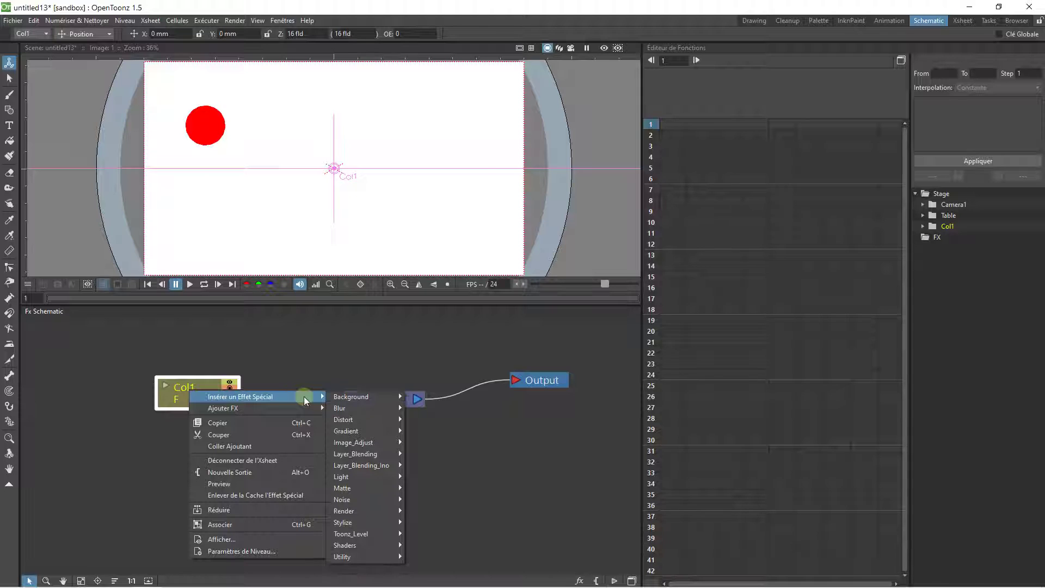
click(264, 407)
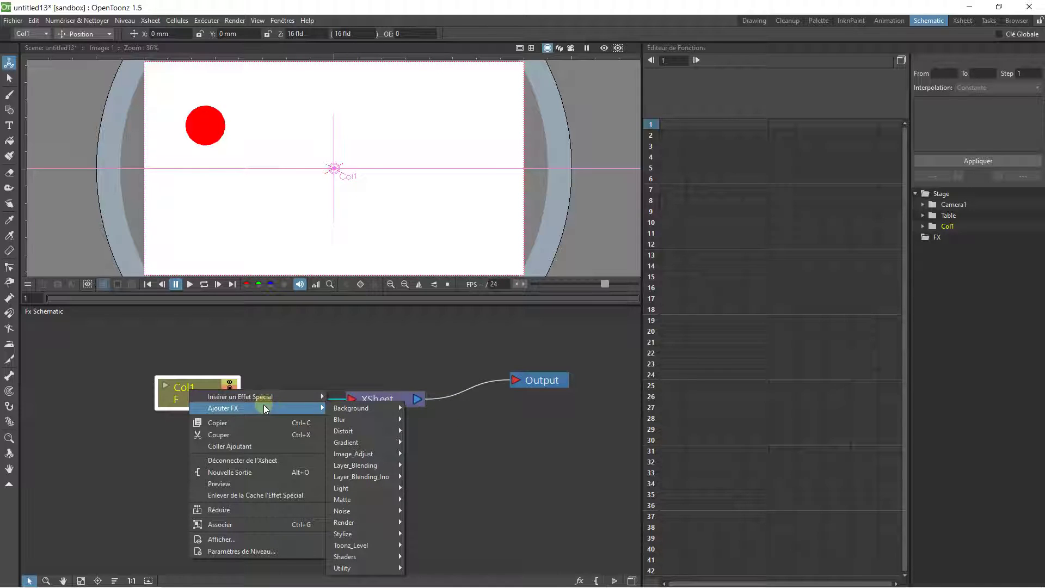
click(343, 409)
- Insert a Blur effect between Col1 and XSheet and place its node above their connection
click(276, 396)
click(351, 410)
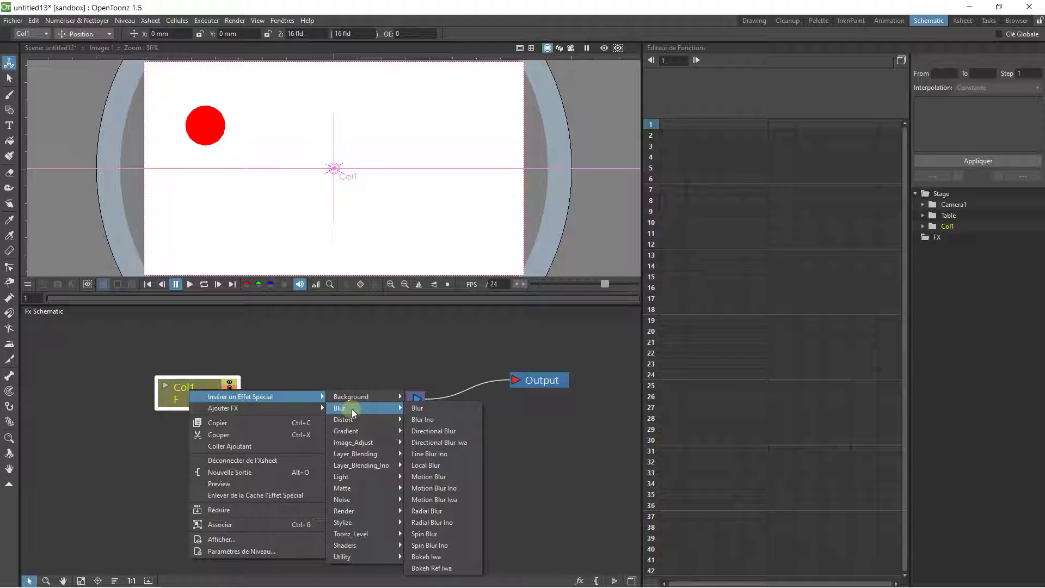
click(425, 408)
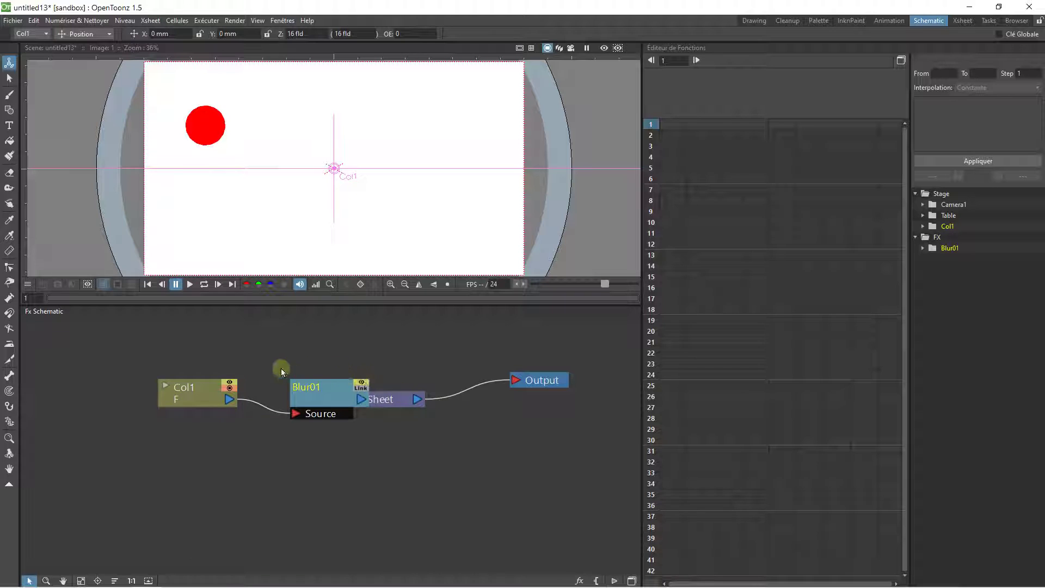
scroll(287, 368, up, 1)
drag(307, 392, 279, 340)
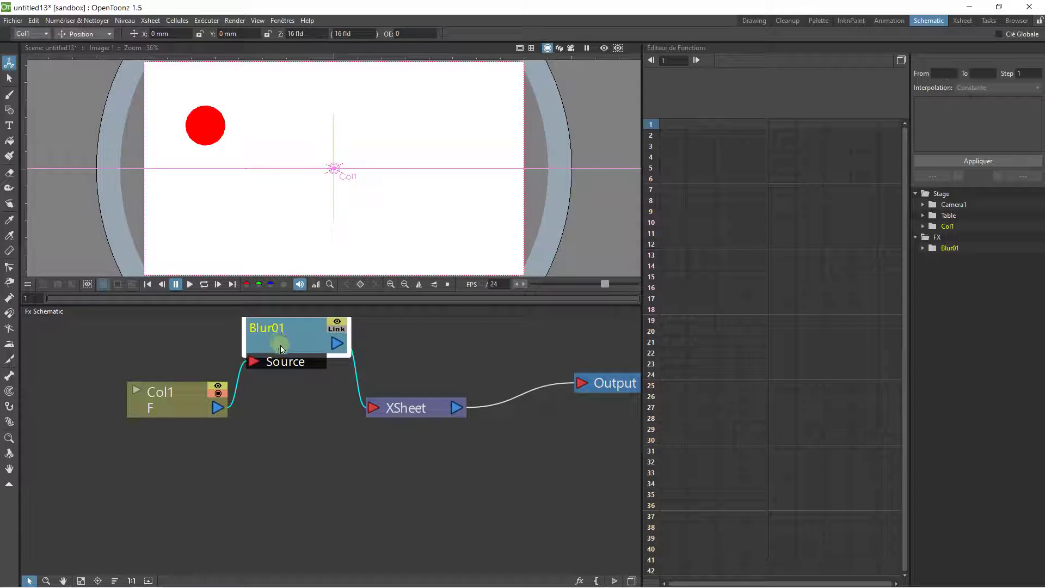
- Turn on the preview in the scene viewer to show the red circle with its blur applied
scroll(289, 370, down, 1)
mouse_move(297, 385)
mouse_down()
mouse_move(316, 369)
mouse_move(298, 355)
mouse_move(307, 367)
mouse_up()
scroll(187, 136, up, 1)
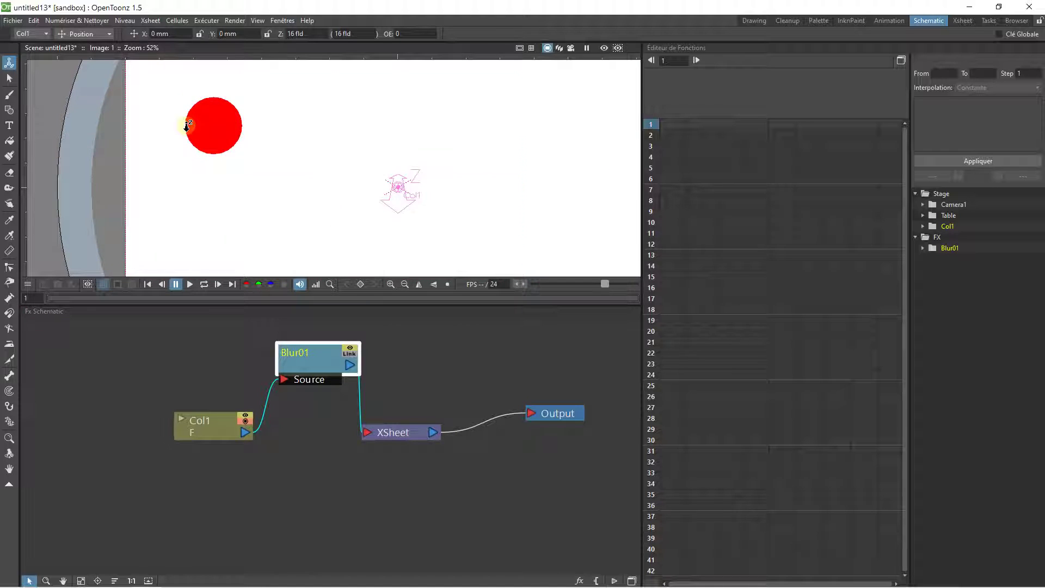
drag(187, 122, 186, 164)
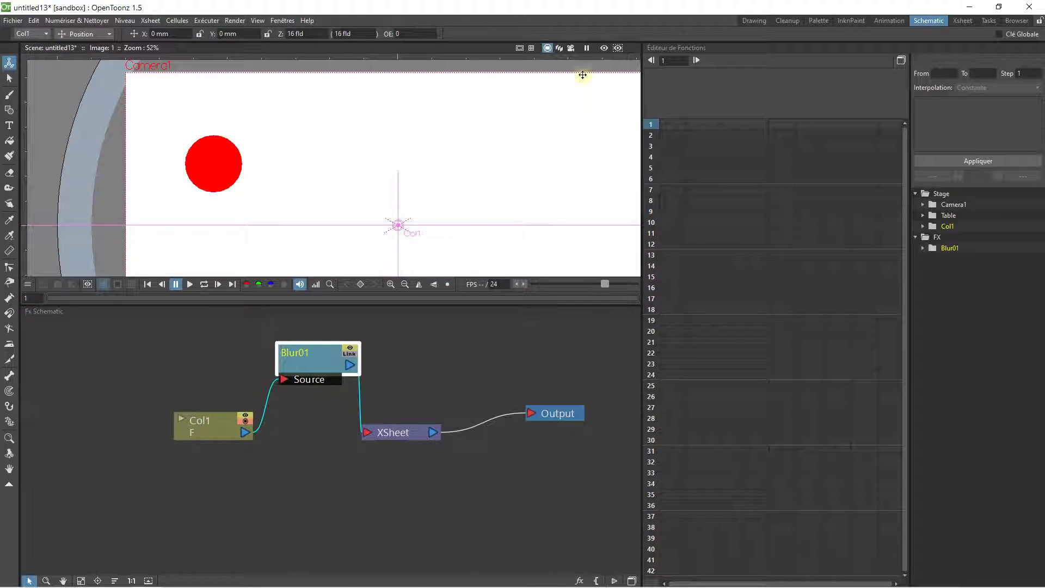
click(605, 50)
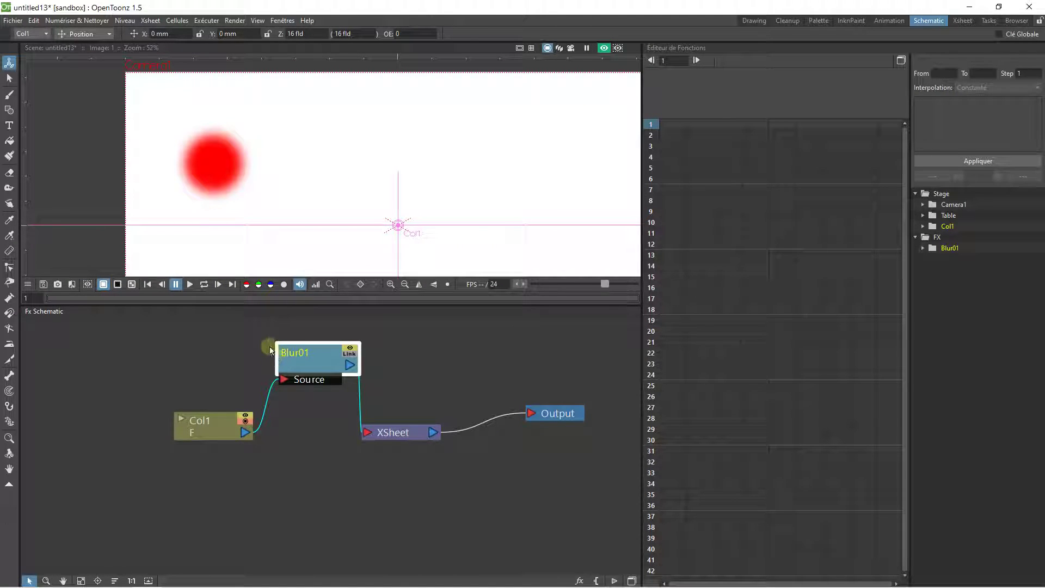
- Set the Blur01 effect's value to 2 mm and close its settings
double_click(298, 364)
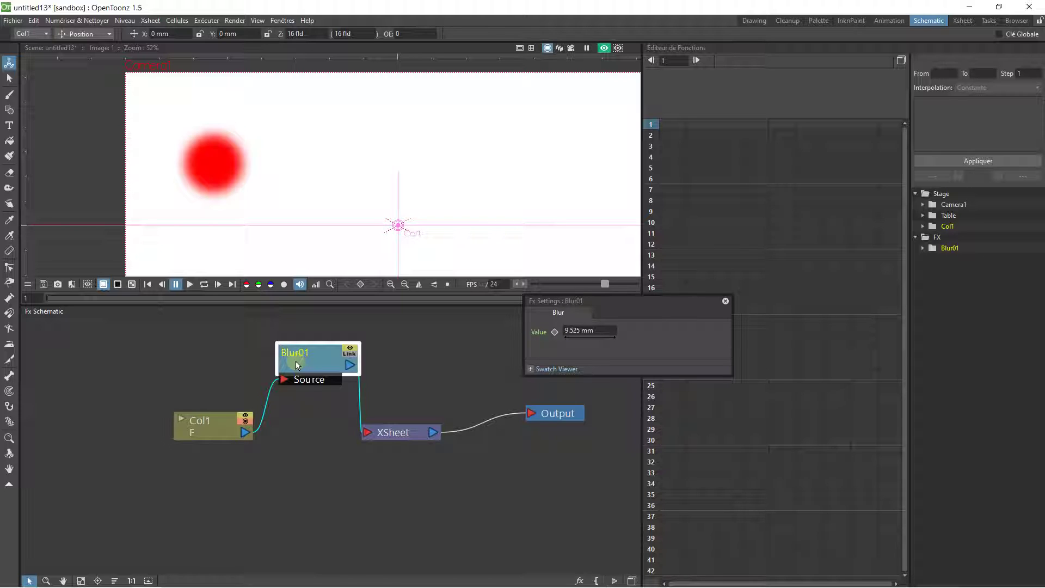
mouse_move(599, 331)
mouse_down()
mouse_move(547, 327)
mouse_move(609, 330)
mouse_up()
key(Caps_Lock)
text(2)
key(Caps_Lock)
key(Return)
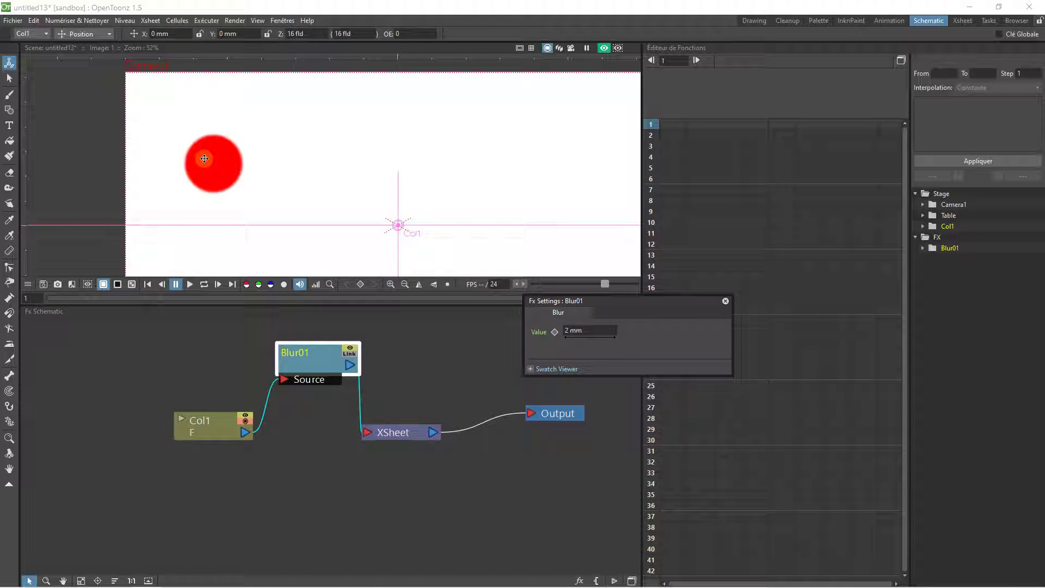
click(726, 301)
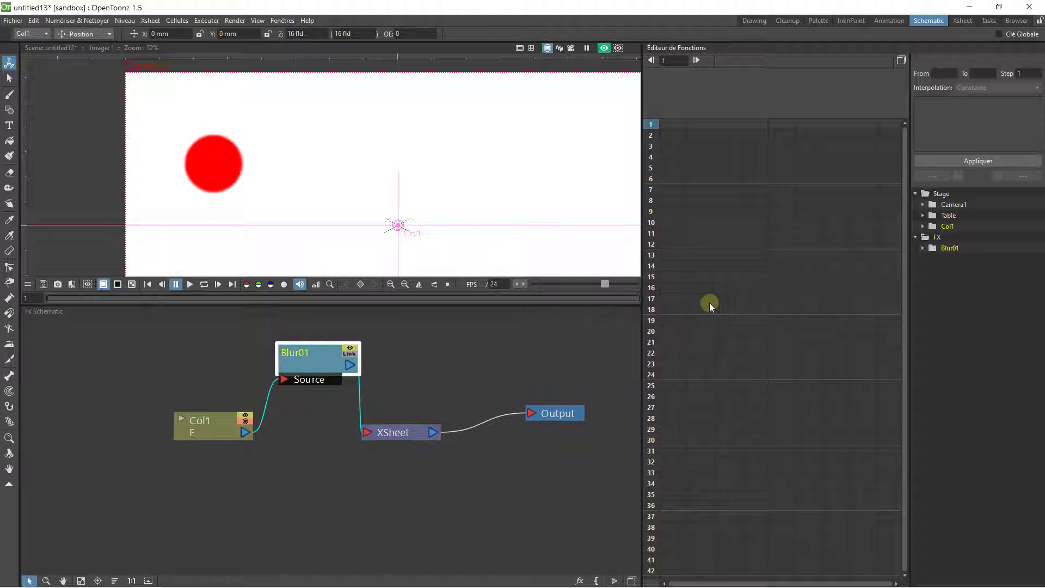
- Move the Col1 node farther from Blur01 and delete the Blur01 effect
drag(214, 426, 136, 406)
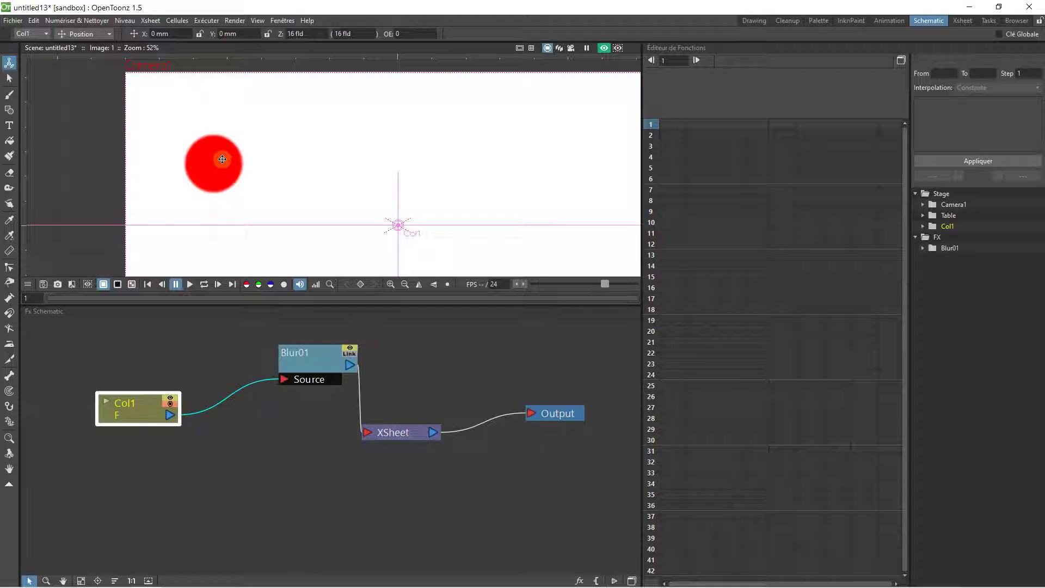
drag(297, 351, 273, 382)
right_click(273, 380)
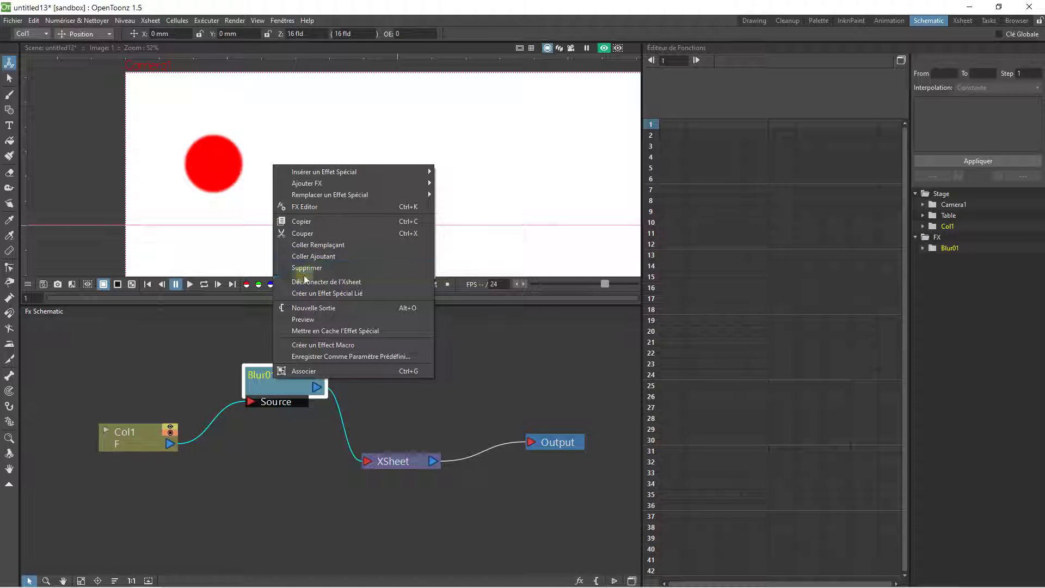
click(323, 269)
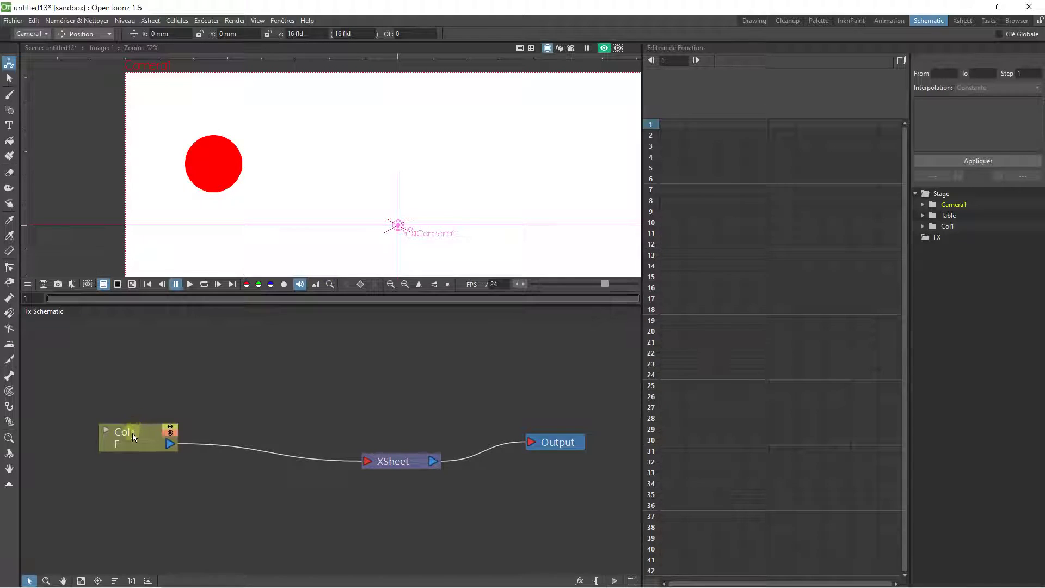
- Add a Blur FX branching from Col1, place its node above the Col1–XSheet connection, and connect its output to XSheet
drag(132, 433, 175, 418)
right_click(175, 418)
mouse_move(219, 439)
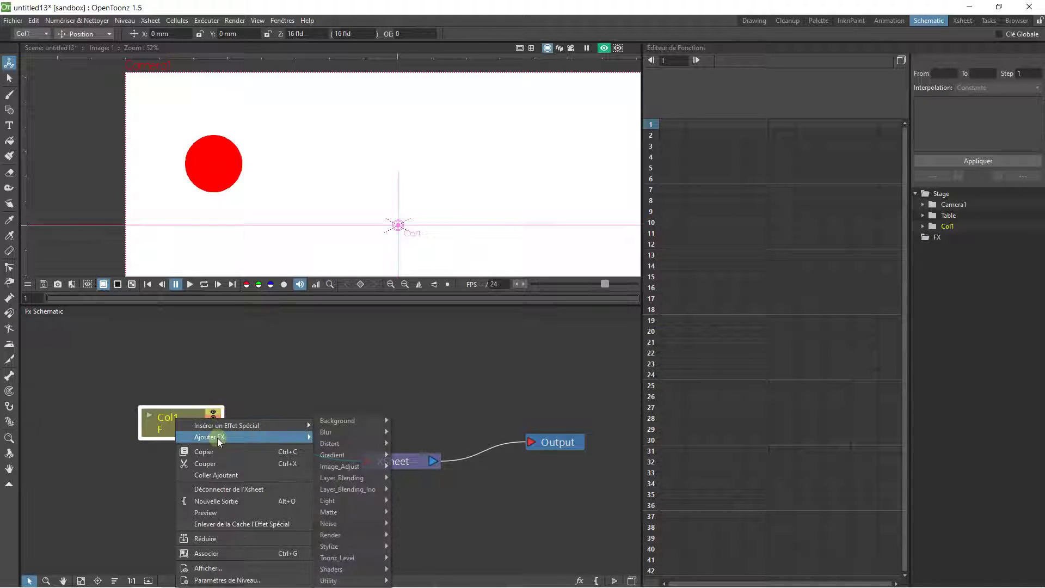
mouse_move(335, 433)
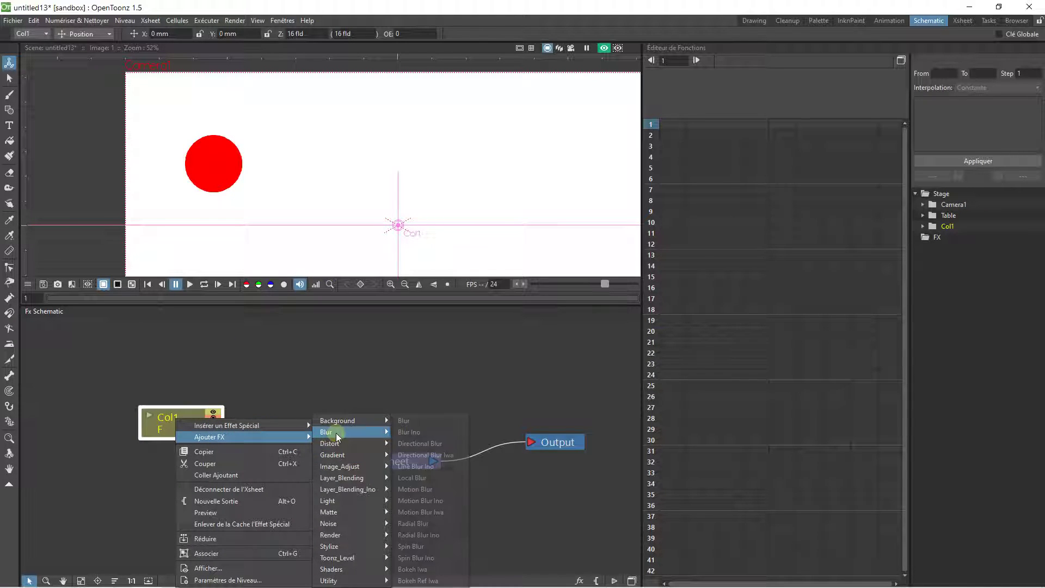
click(407, 421)
drag(298, 425, 299, 363)
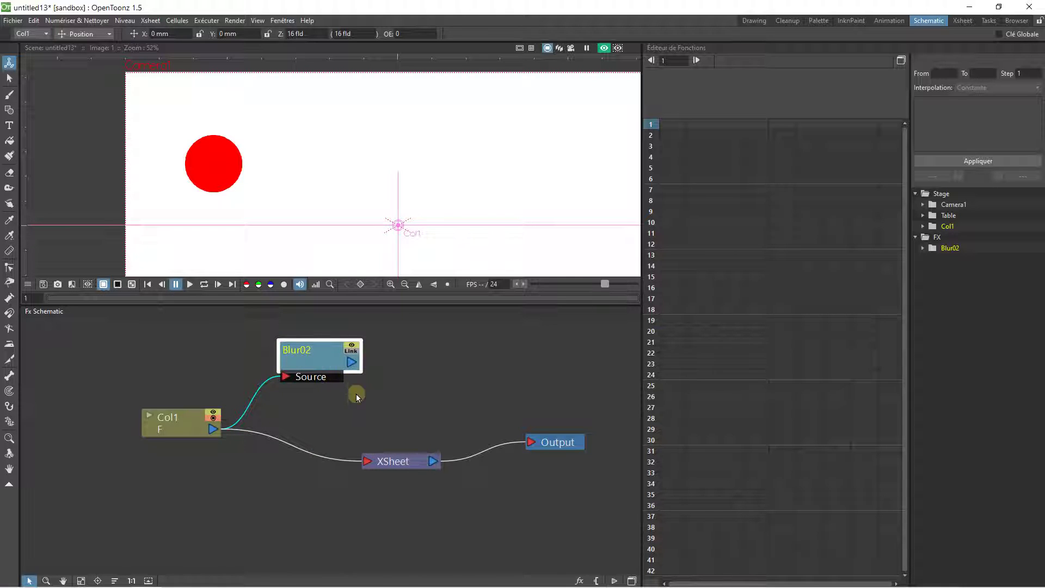
drag(351, 364, 364, 462)
click(366, 407)
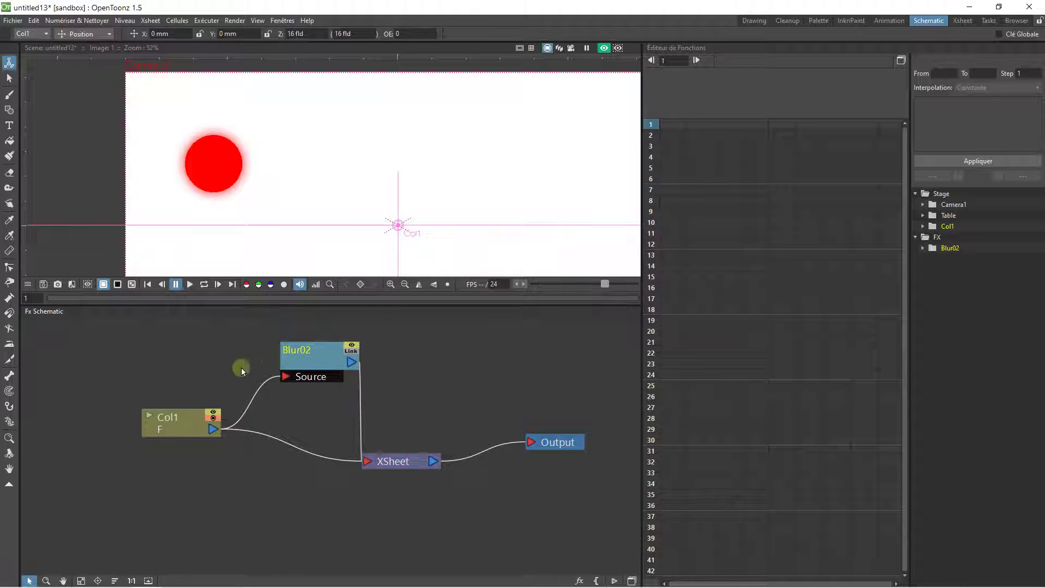
- Inspect the Blur02 effect's value in its settings, and delete the Blur02 node
mouse_move(293, 372)
mouse_down()
mouse_move(317, 418)
mouse_move(305, 388)
mouse_move(286, 383)
mouse_up()
scroll(308, 369, up, 3)
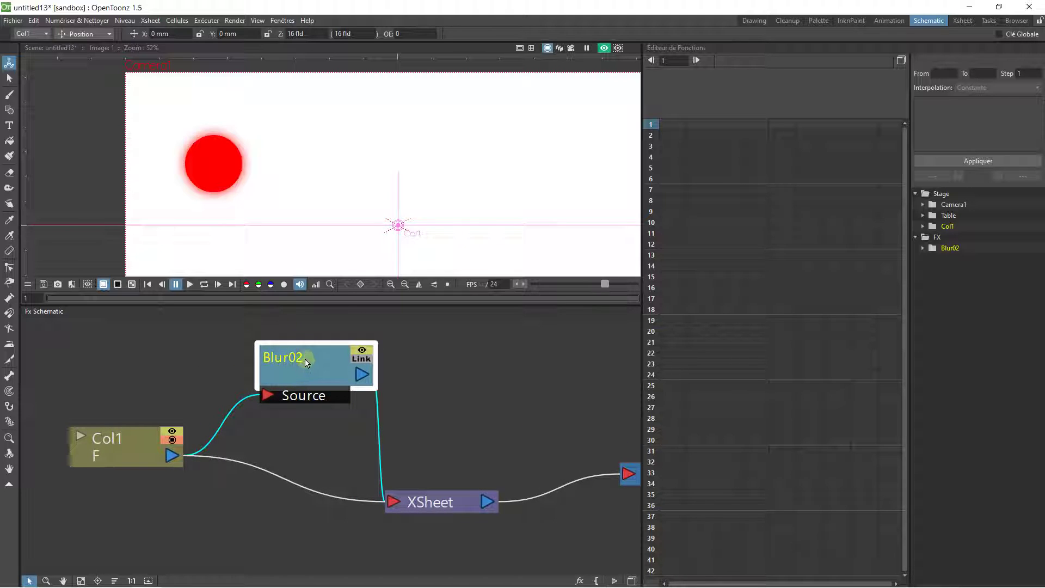
double_click(292, 364)
click(590, 330)
drag(561, 331, 613, 331)
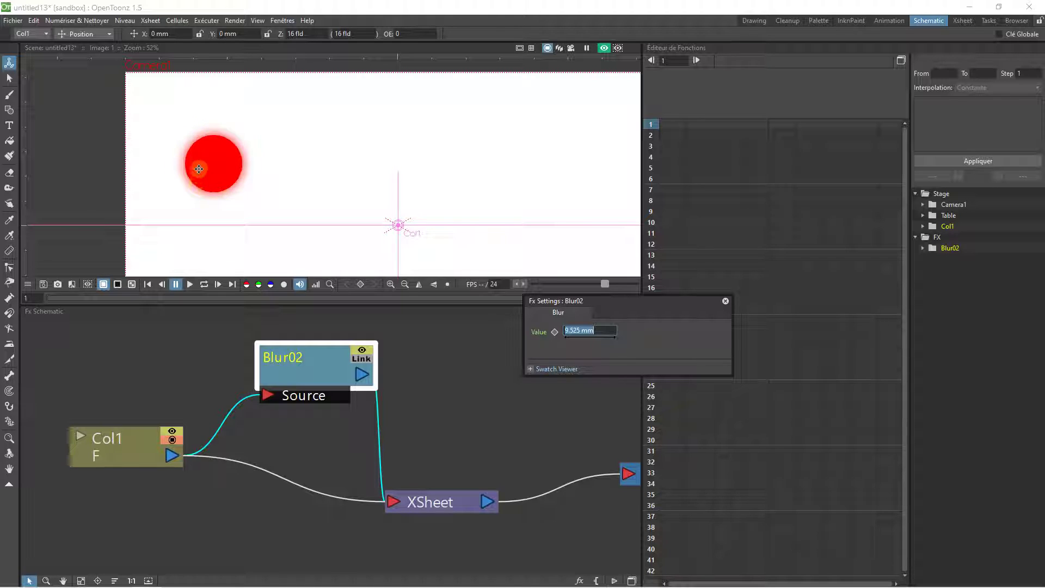
click(724, 300)
drag(312, 358, 305, 386)
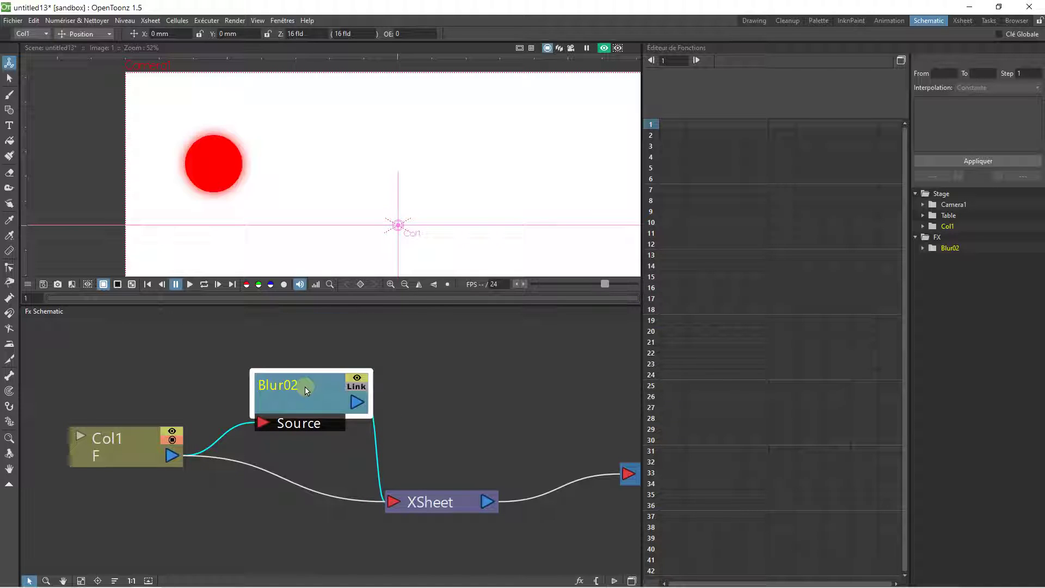
key(Delete)
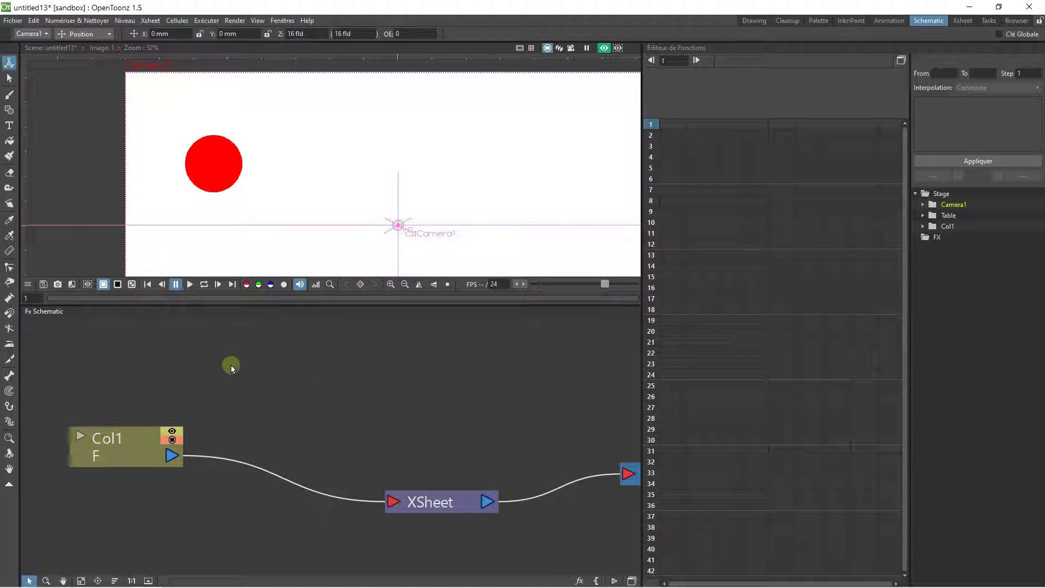
- Add a standalone Blur FX in the empty schematic area and connect its source to Col1 and its output to XSheet
right_click(289, 361)
mouse_move(319, 366)
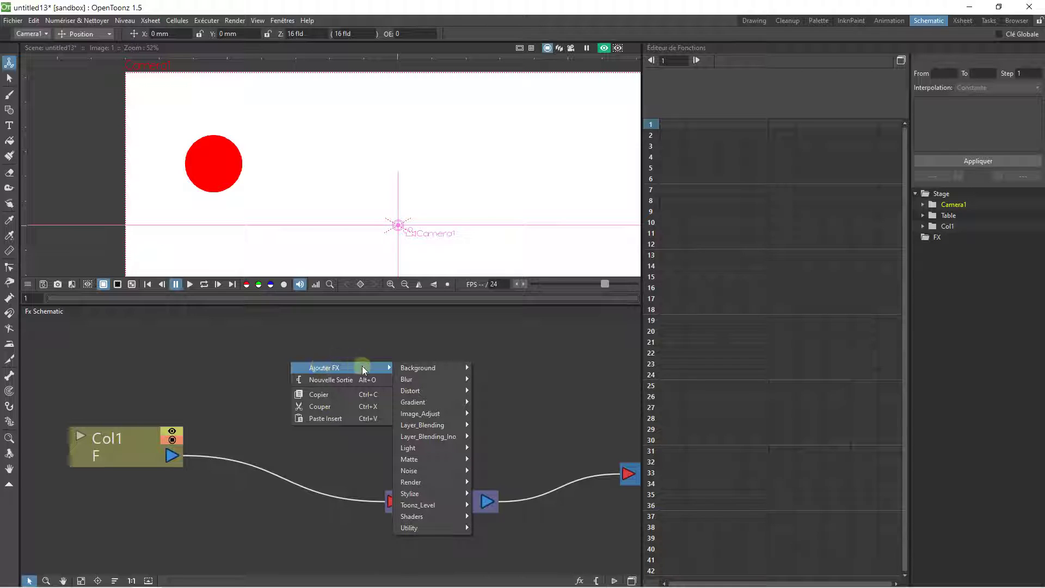
mouse_move(429, 380)
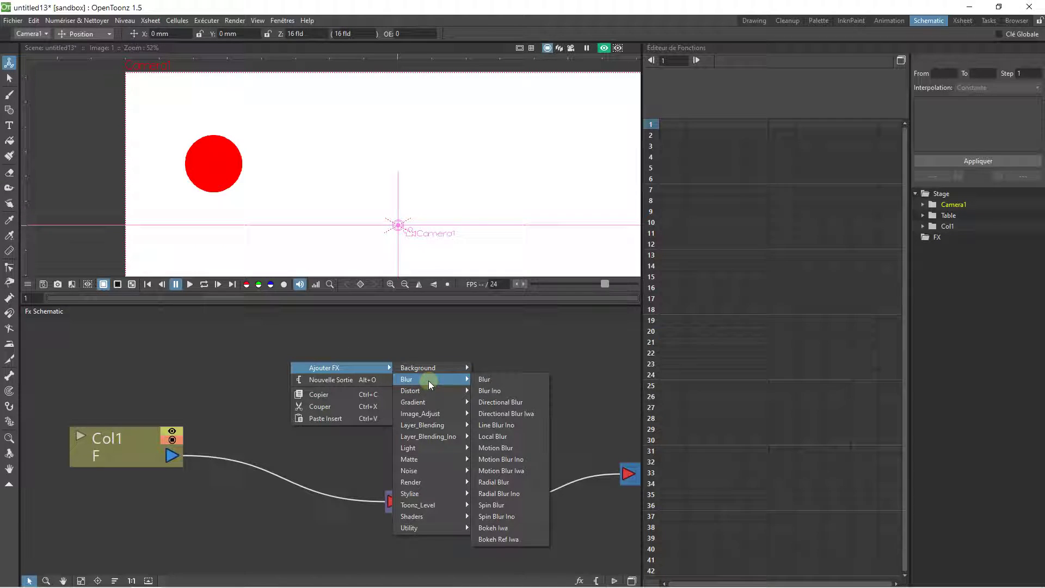
click(491, 380)
drag(335, 375, 306, 367)
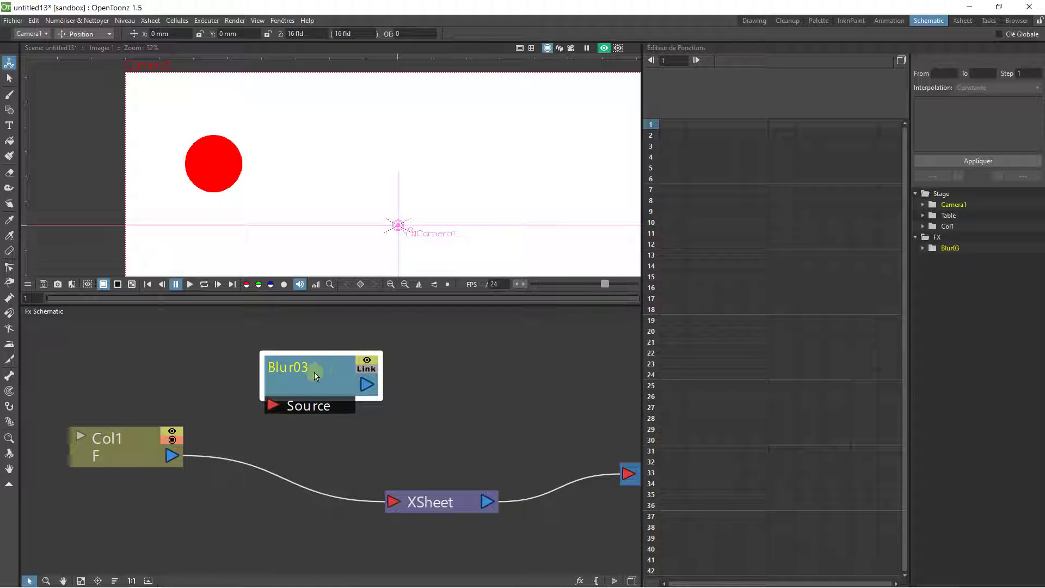
drag(272, 407, 172, 455)
drag(370, 391, 392, 502)
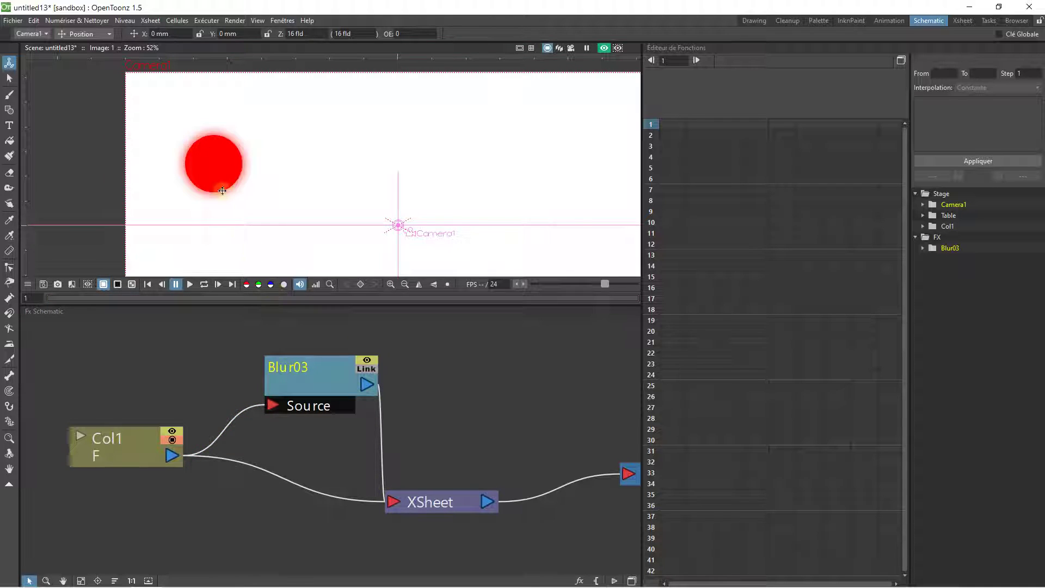
- Delete the Blur03 node from the Fx Schematic
click(295, 372)
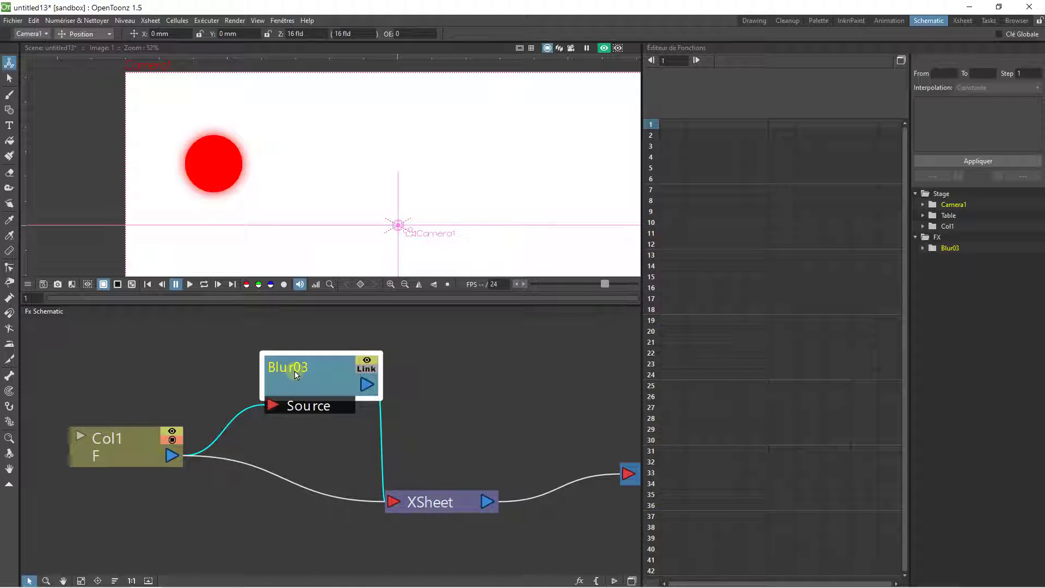
key(Delete)
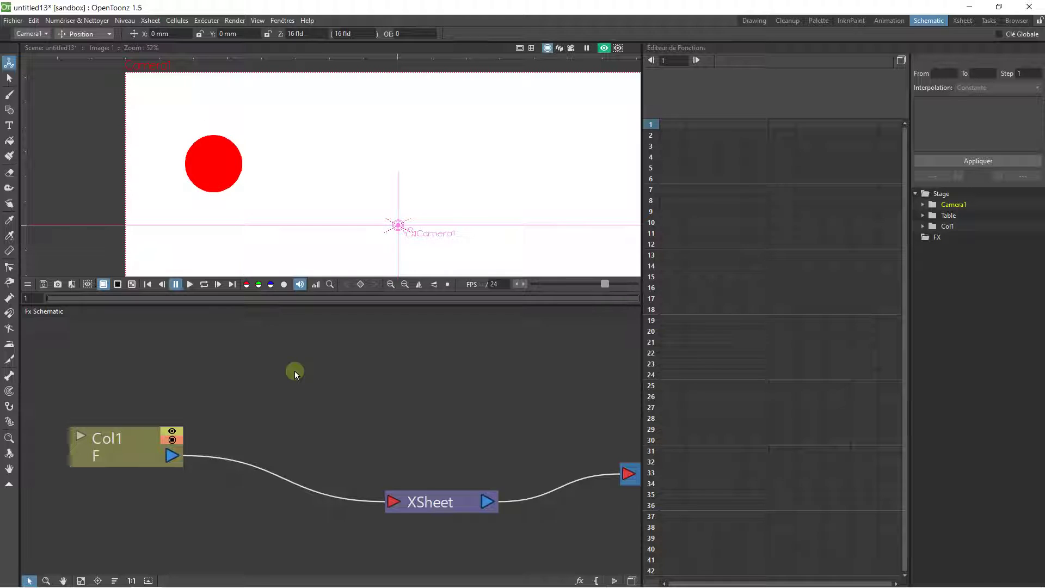
- Insert a Motion Blur Iwa effect between Col1 and XSheet and place its node above their connection
drag(127, 436, 175, 436)
right_click(175, 436)
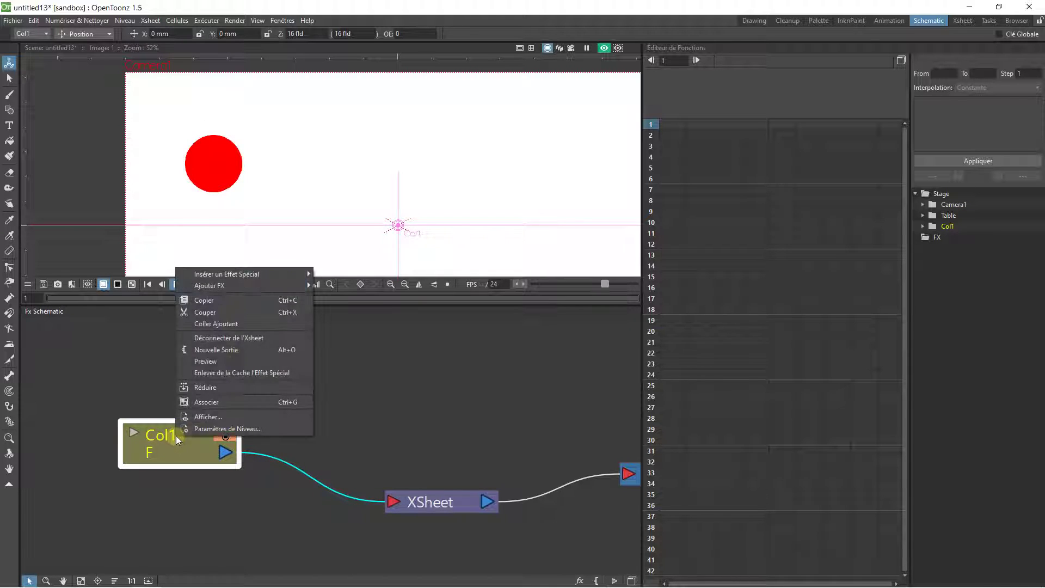
mouse_move(253, 273)
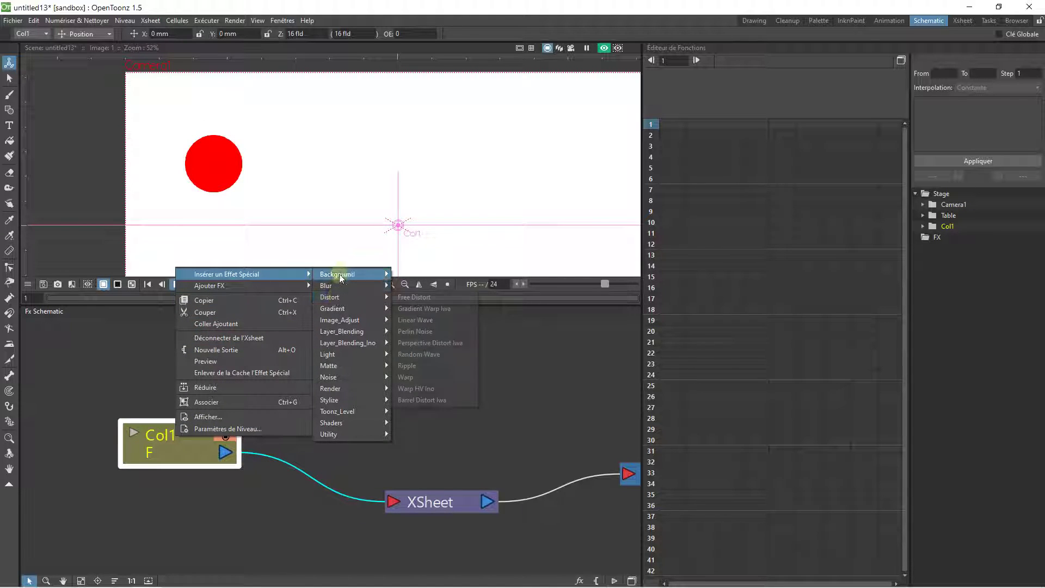
mouse_move(338, 283)
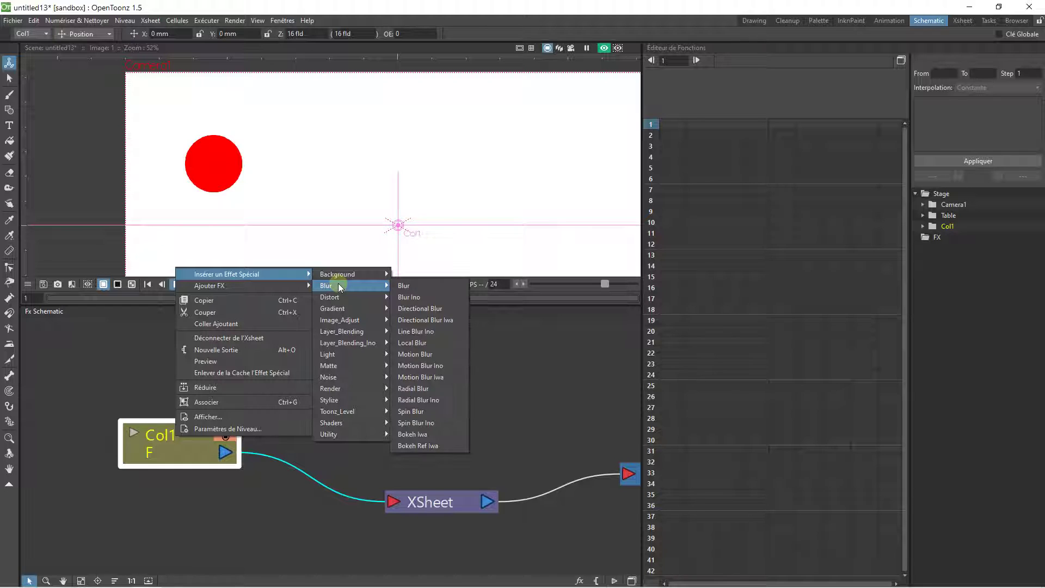
click(419, 377)
drag(356, 429, 335, 344)
- Raise the Motion Blur Iwa effect's Shutter Start to about 0.479 and its Start Curve to about 5.256, and close its settings
double_click(330, 363)
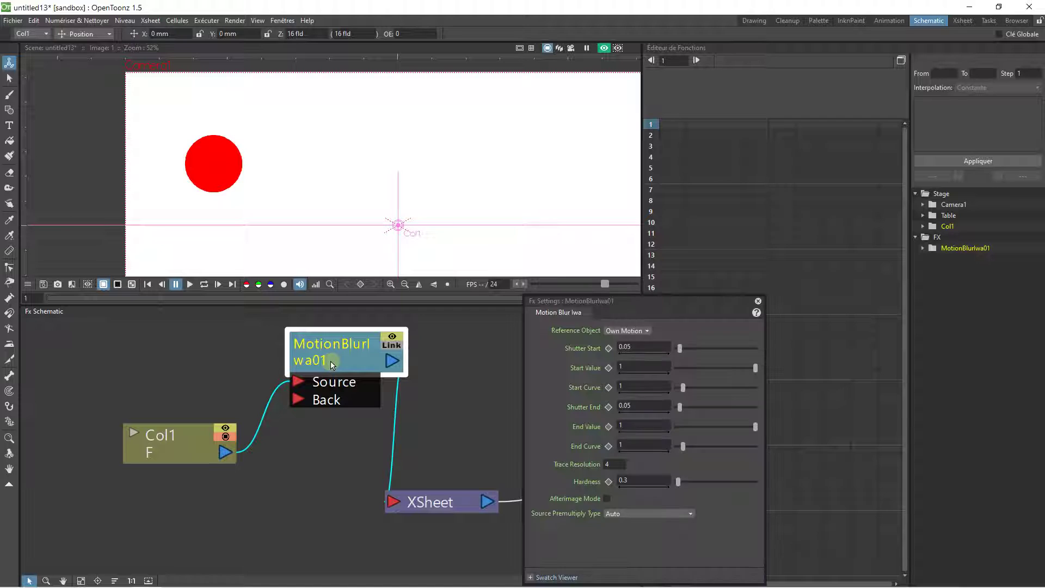
drag(682, 347, 714, 351)
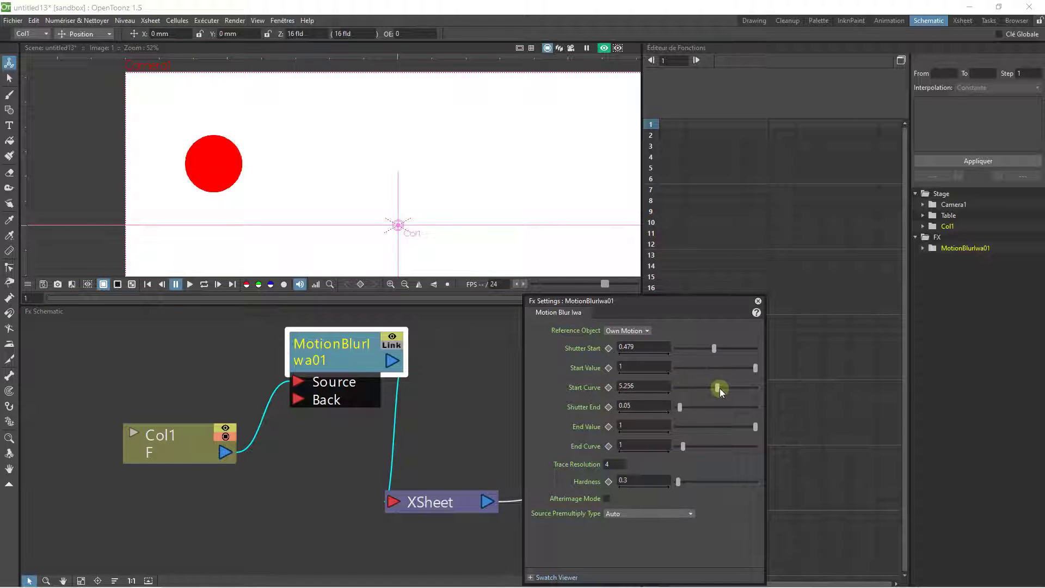
click(758, 301)
- Delete the MotionBlurIwa01 node from the Fx Schematic
right_click(347, 343)
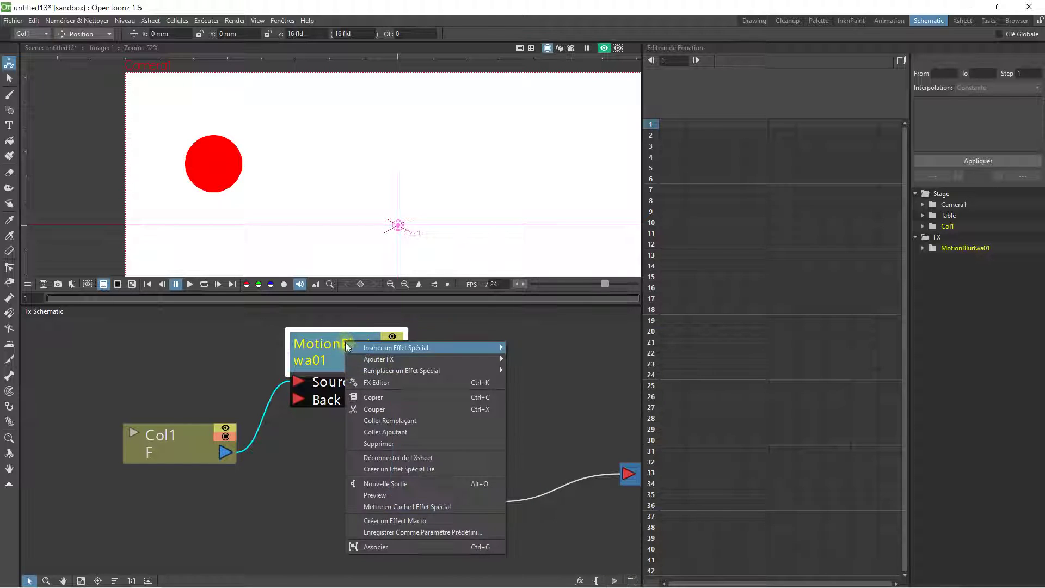
click(310, 365)
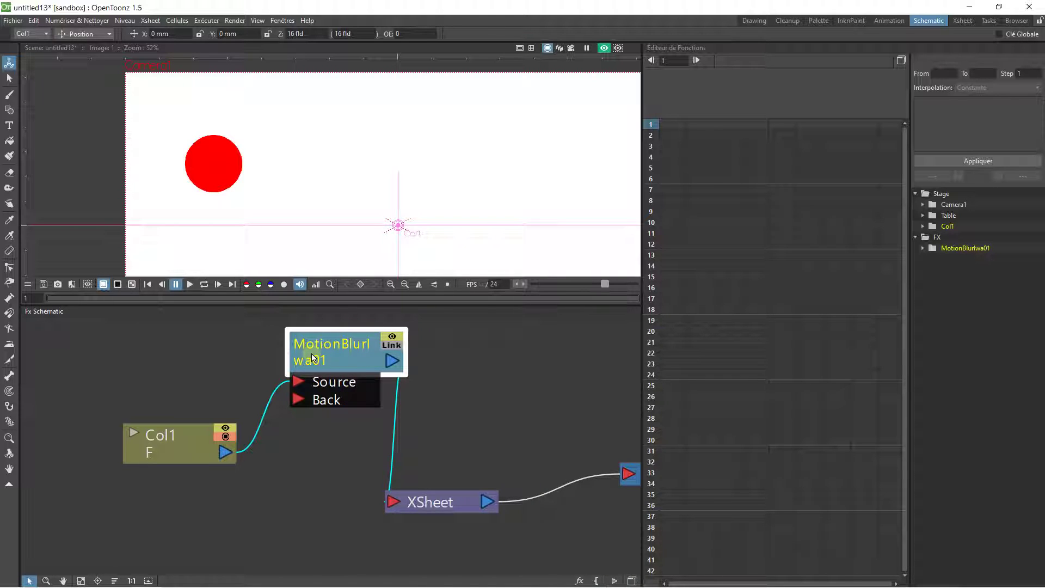
key(Delete)
- Add a standalone Directional Blur FX, connect its source to Col1 and its output to XSheet, and select its node
right_click(313, 355)
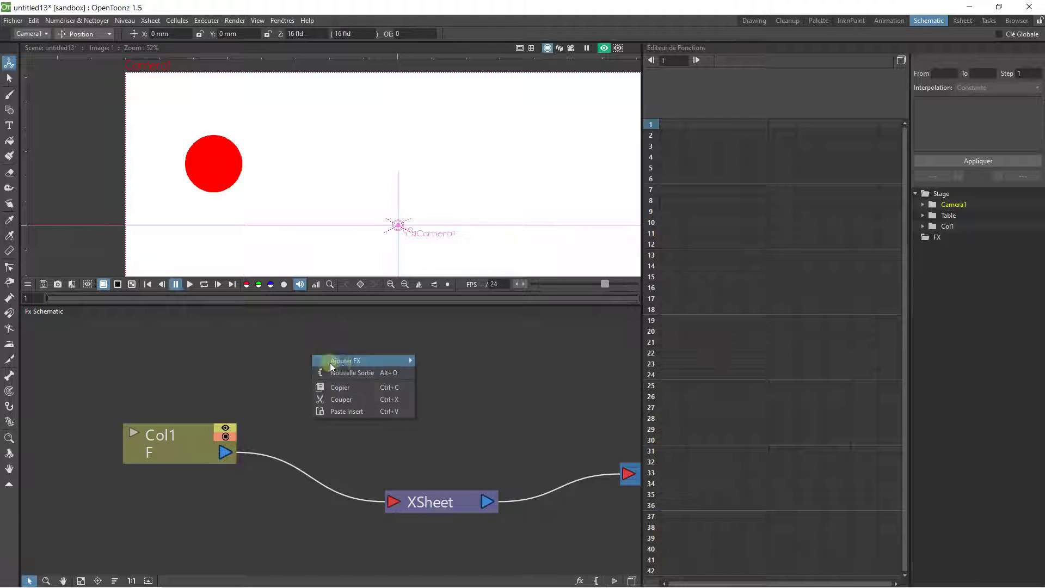
mouse_move(325, 361)
mouse_move(453, 361)
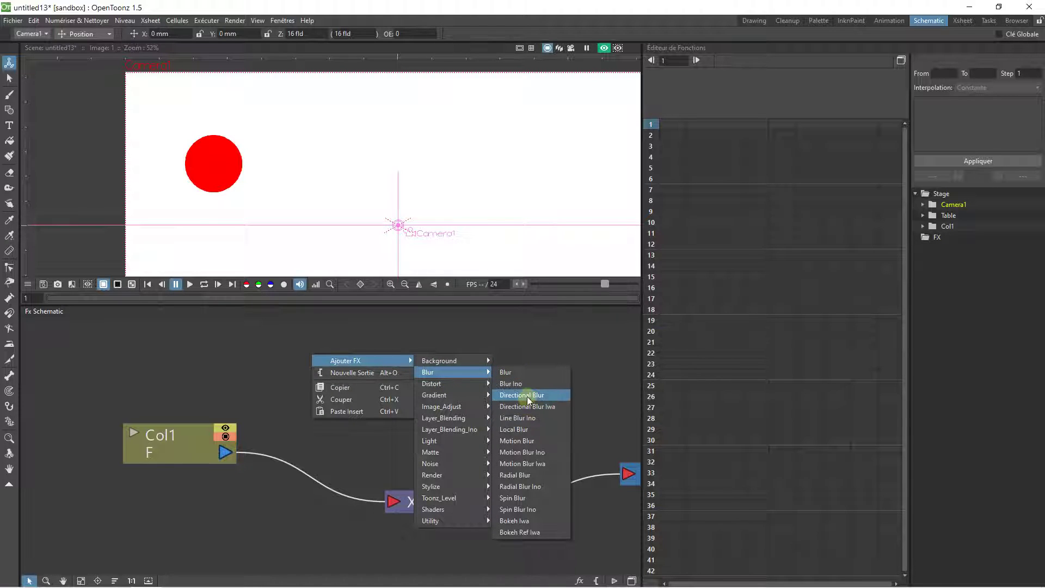
click(527, 396)
drag(320, 402, 226, 452)
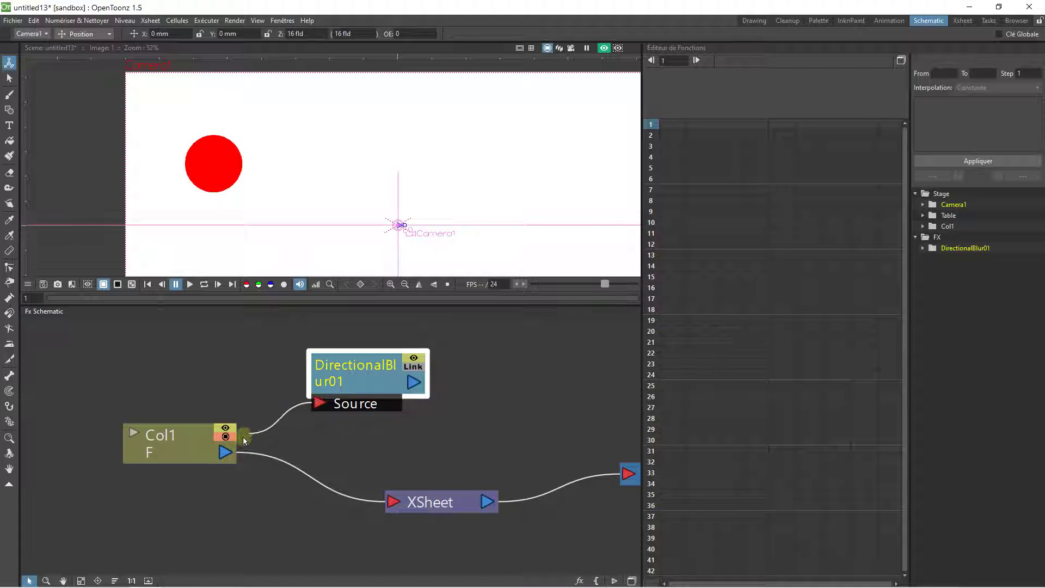
click(412, 391)
drag(412, 391, 391, 500)
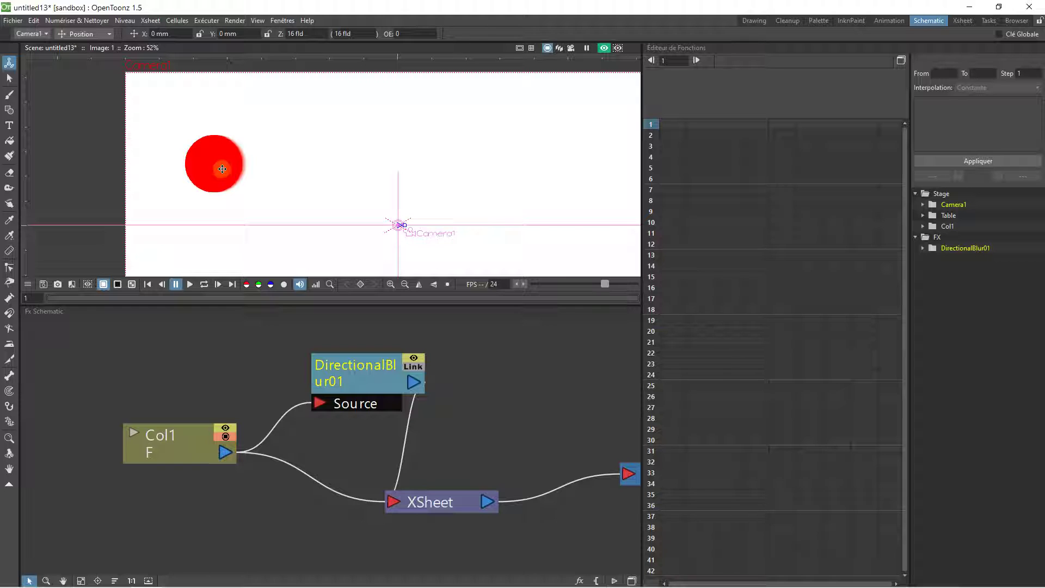
click(347, 373)
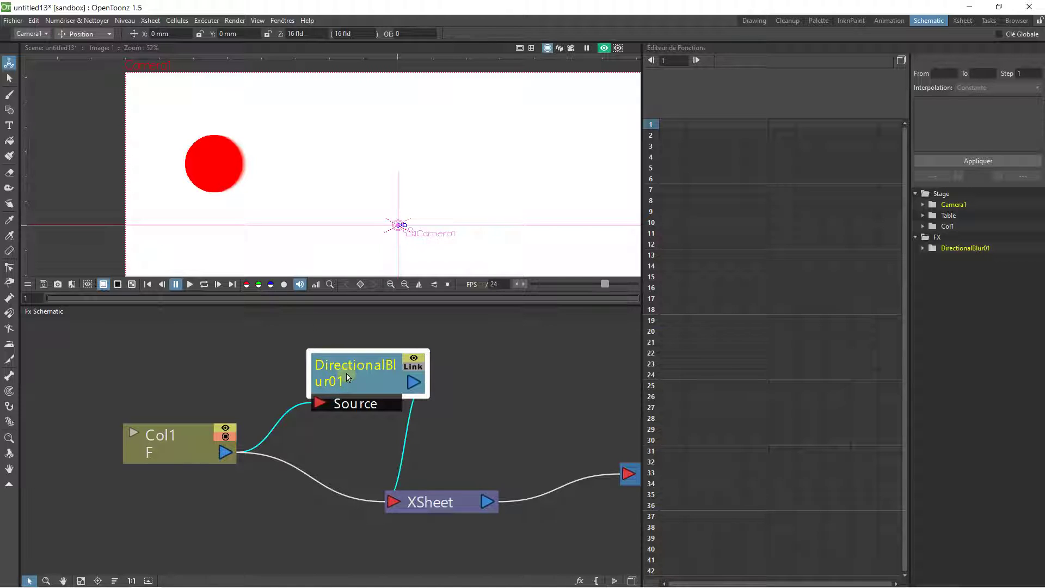
- Delete the DirectionalBlur01 node from the Fx Schematic
right_click(346, 374)
click(383, 475)
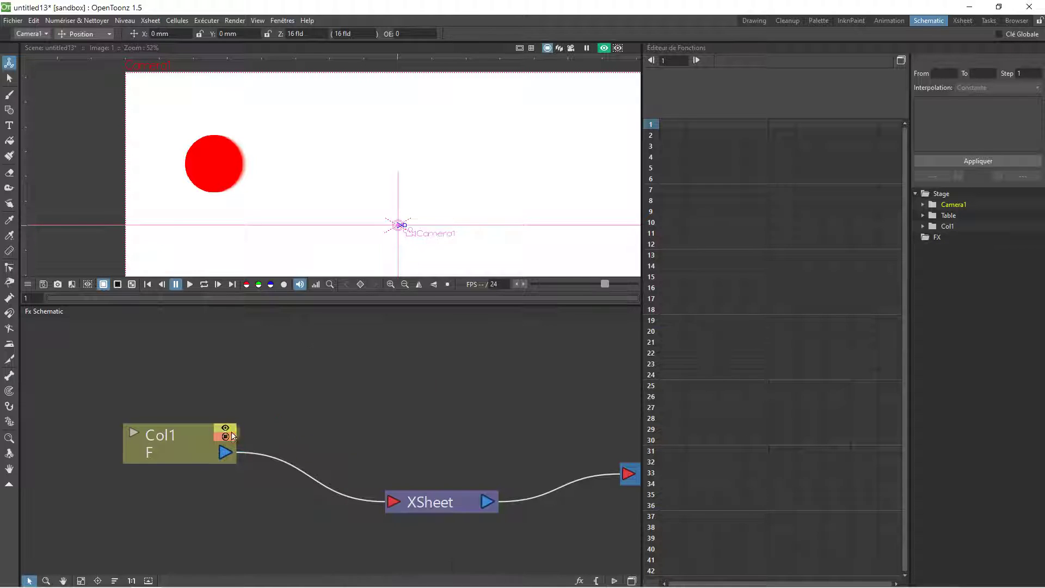
- Insert a Linear Wave distortion effect between Col1 and XSheet and place its node above their connection
click(185, 437)
right_click(184, 438)
mouse_move(260, 277)
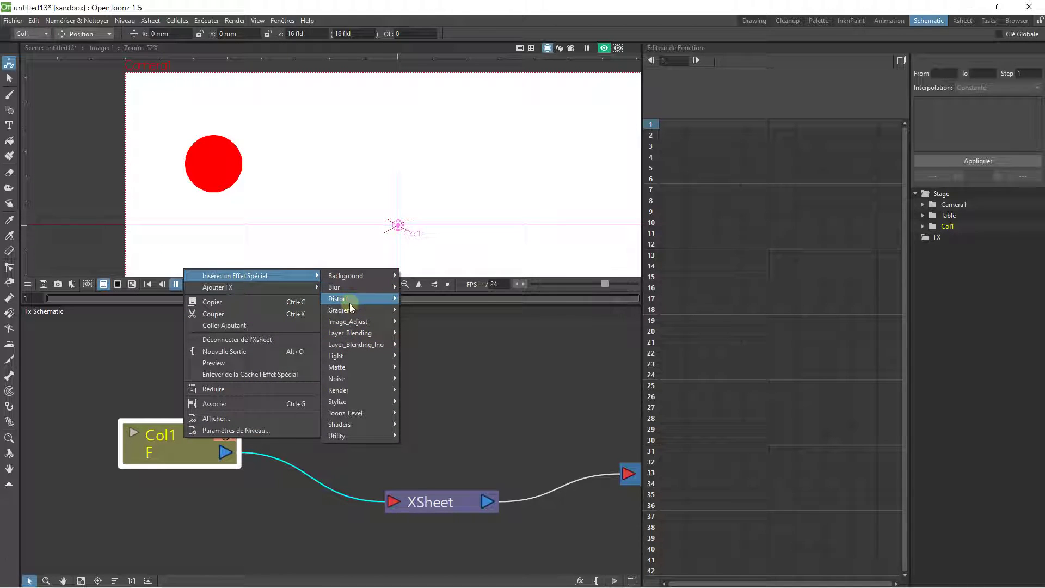
mouse_move(349, 303)
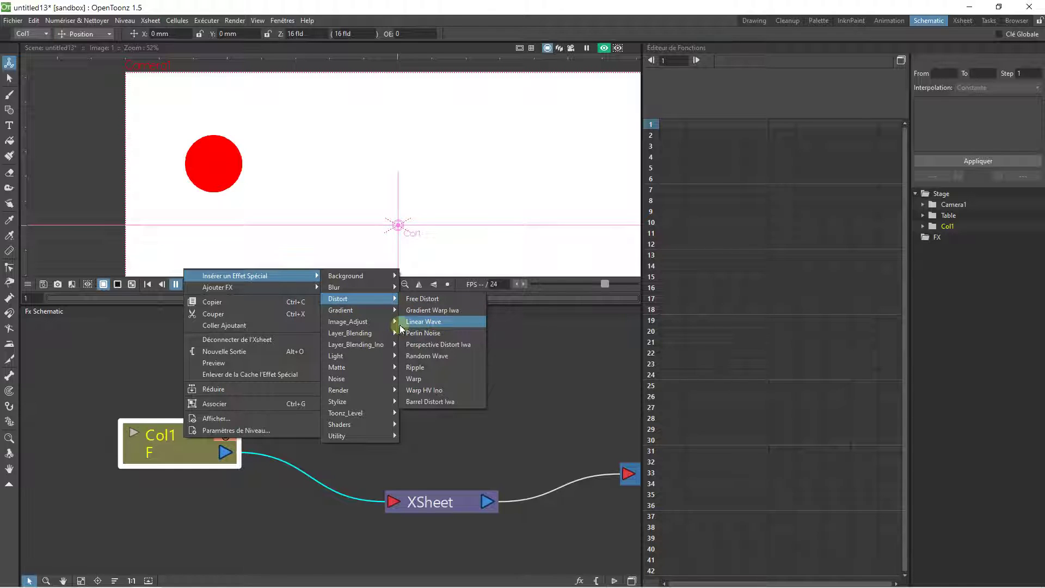
click(417, 321)
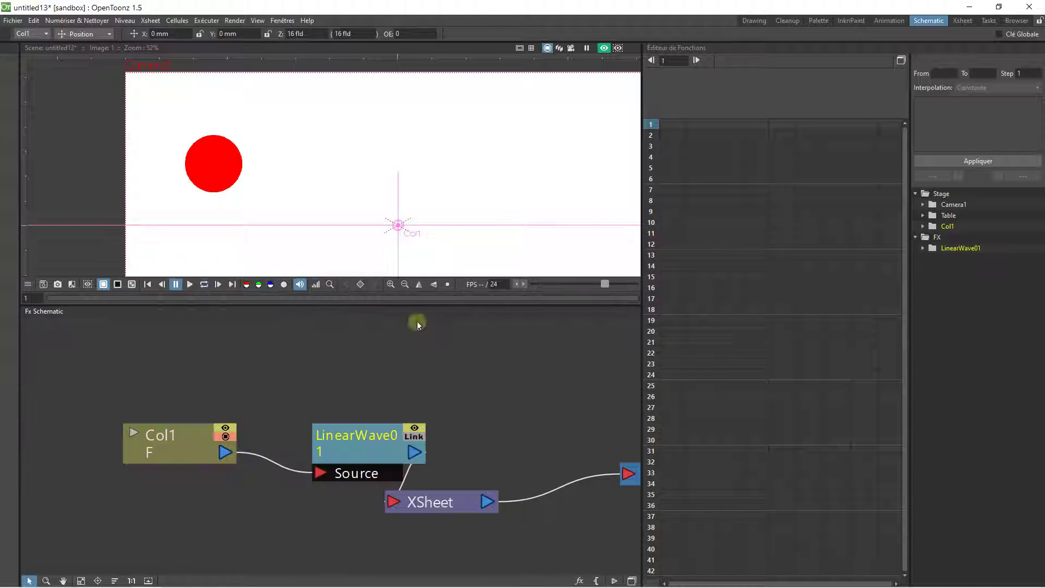
mouse_move(359, 444)
mouse_down()
mouse_move(335, 374)
mouse_move(355, 374)
mouse_up()
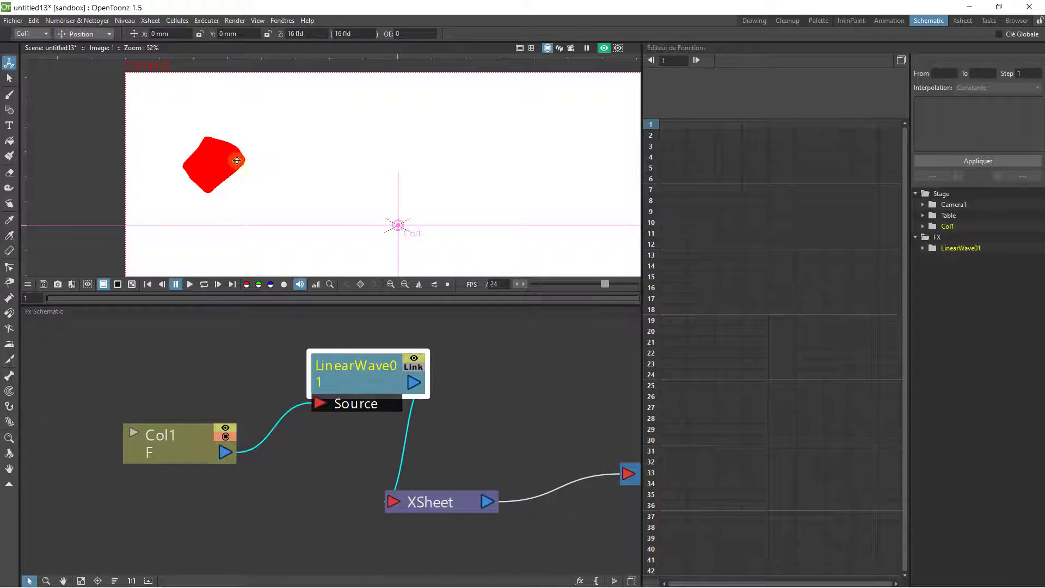
- Delete the LinearWave01 node from the Fx Schematic
right_click(335, 362)
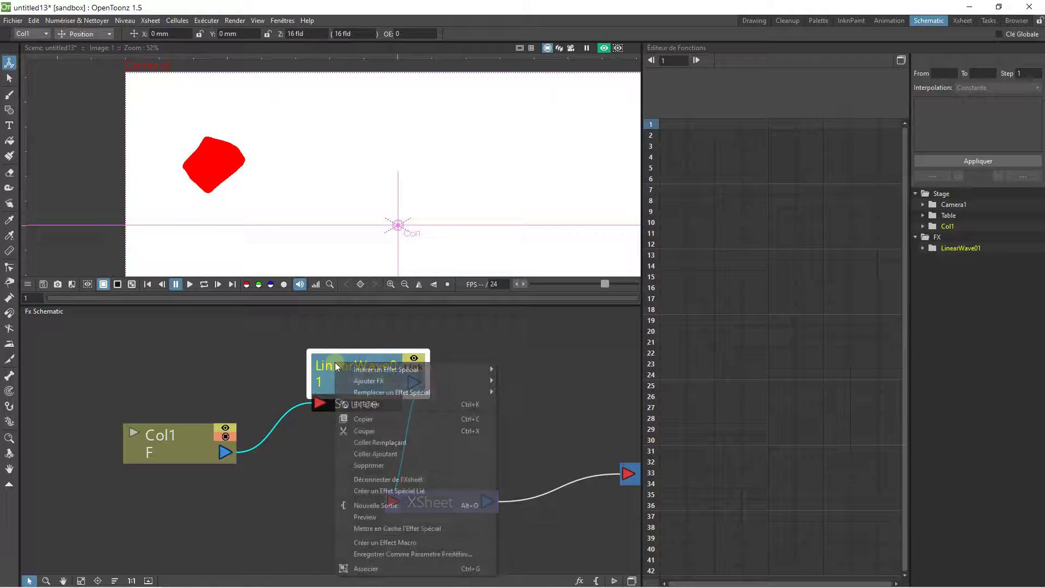
click(367, 465)
- Insert a Glow light effect between Col1 and XSheet and place its node above their connection
click(180, 436)
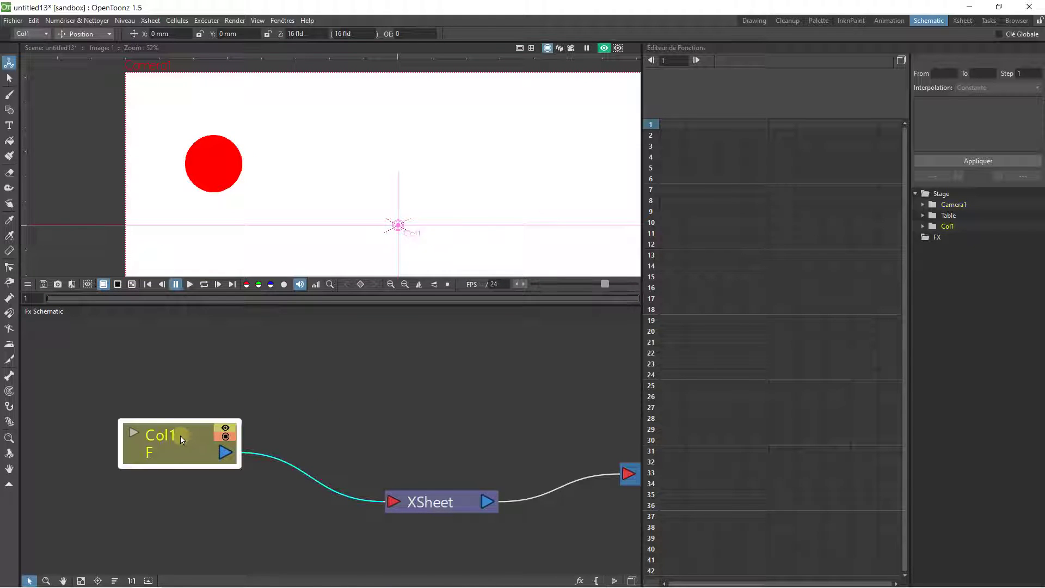
right_click(180, 435)
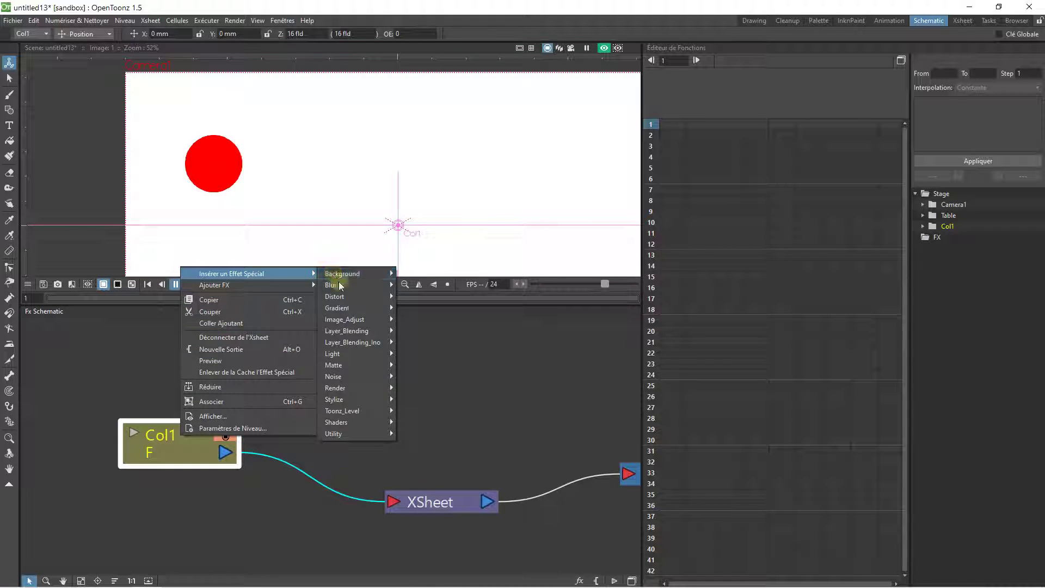
mouse_move(351, 357)
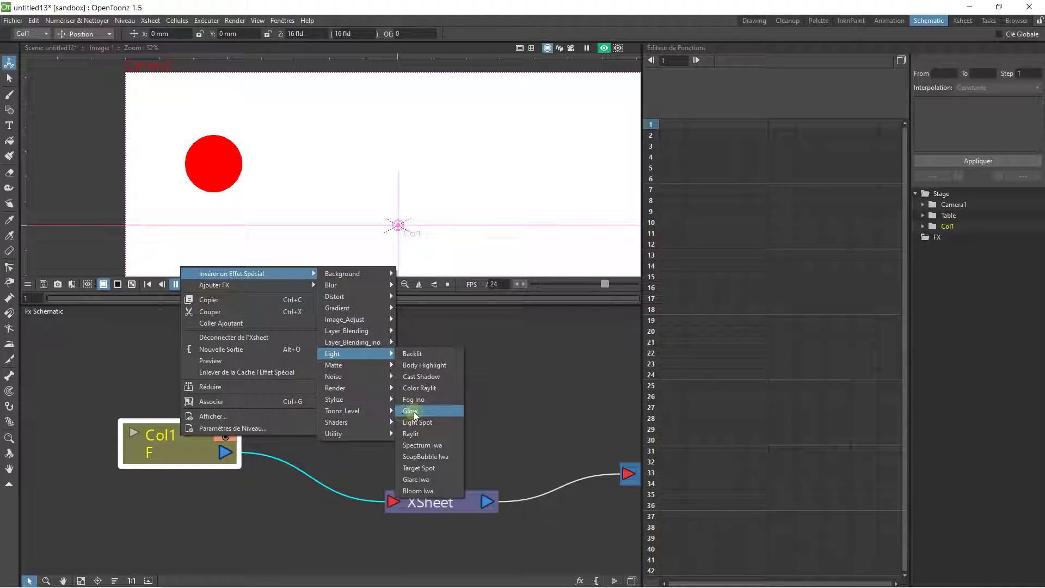
click(415, 412)
drag(340, 424, 293, 357)
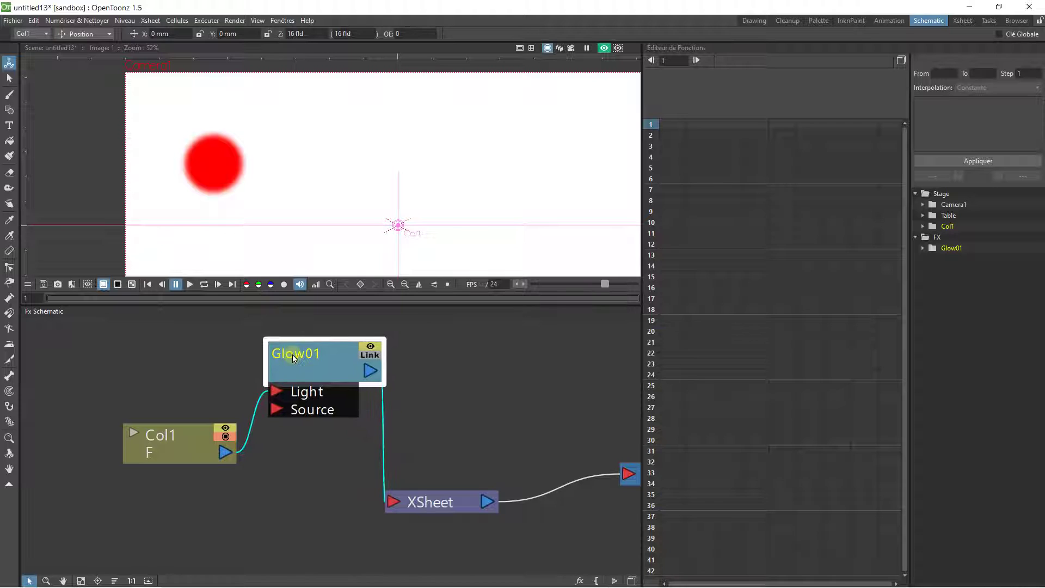
- Set the Glow effect's color to yellow, R 247, G 255, B 21
double_click(315, 373)
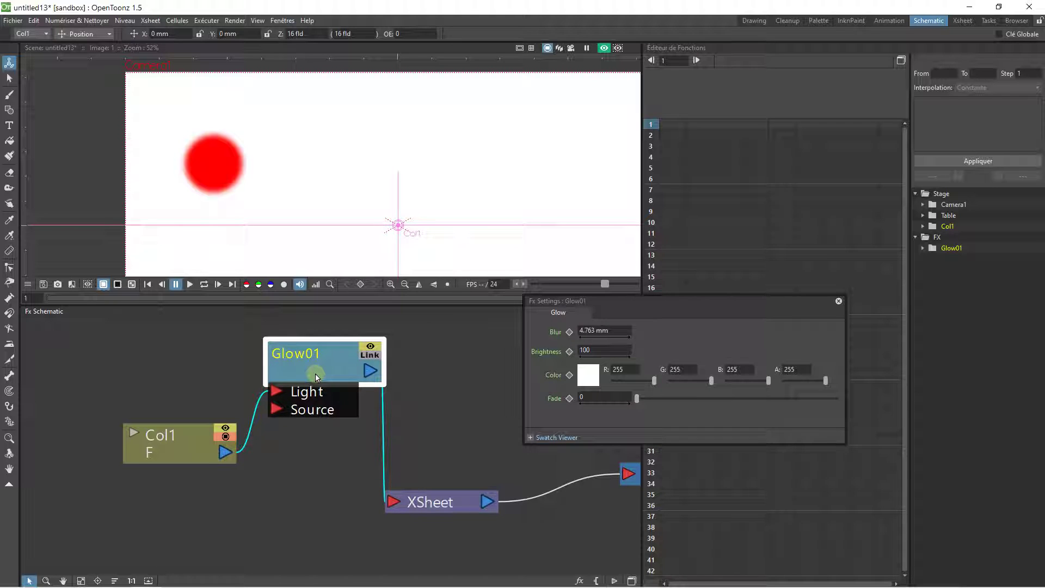
click(588, 376)
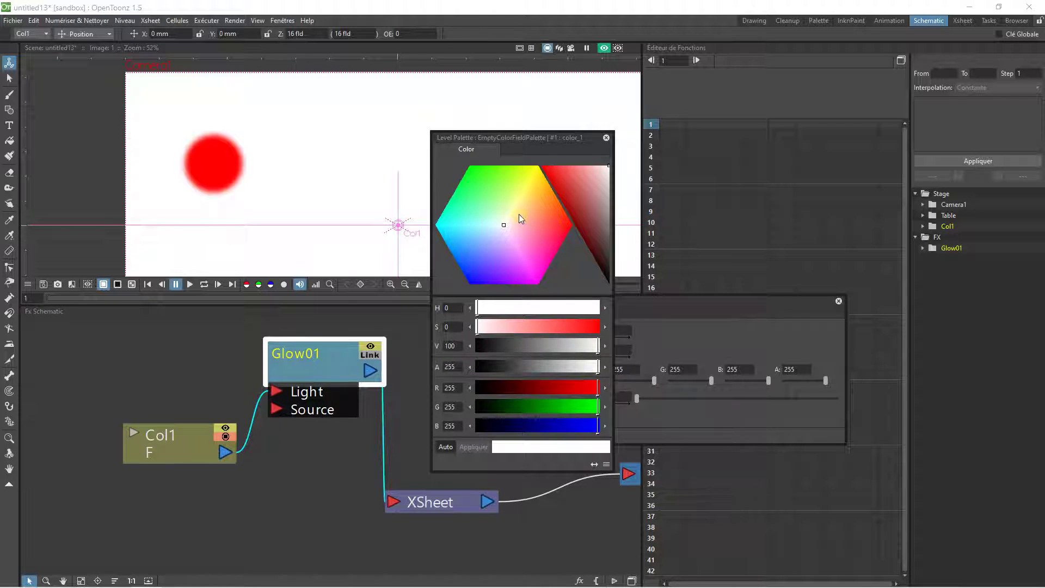
drag(521, 218, 533, 170)
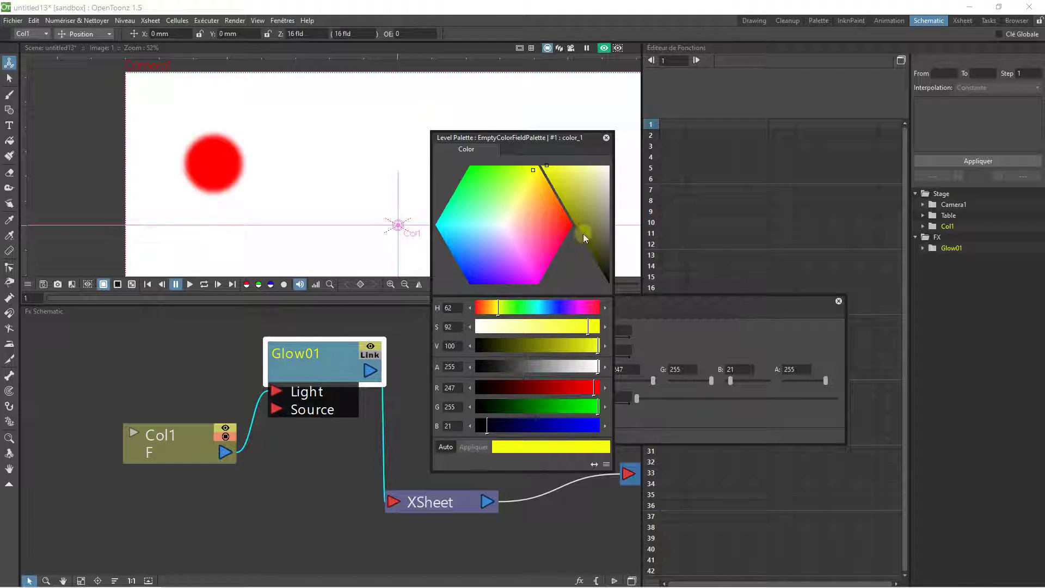
click(607, 138)
click(596, 330)
double_click(593, 331)
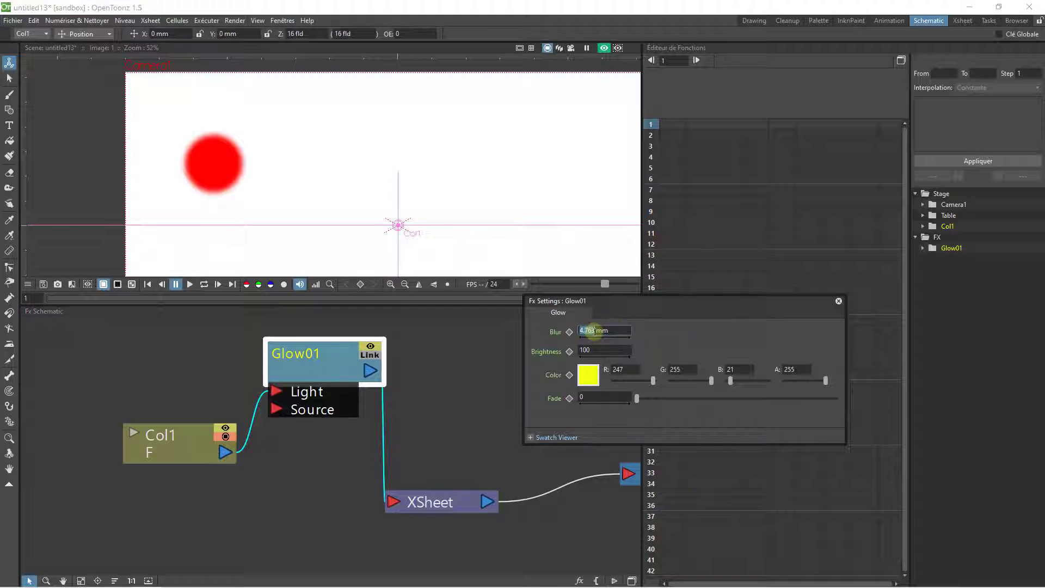
click(593, 330)
mouse_move(652, 380)
mouse_down()
mouse_move(617, 386)
mouse_move(652, 381)
mouse_up()
- Close the Glow effect's settings and delete the Glow01 node
click(838, 301)
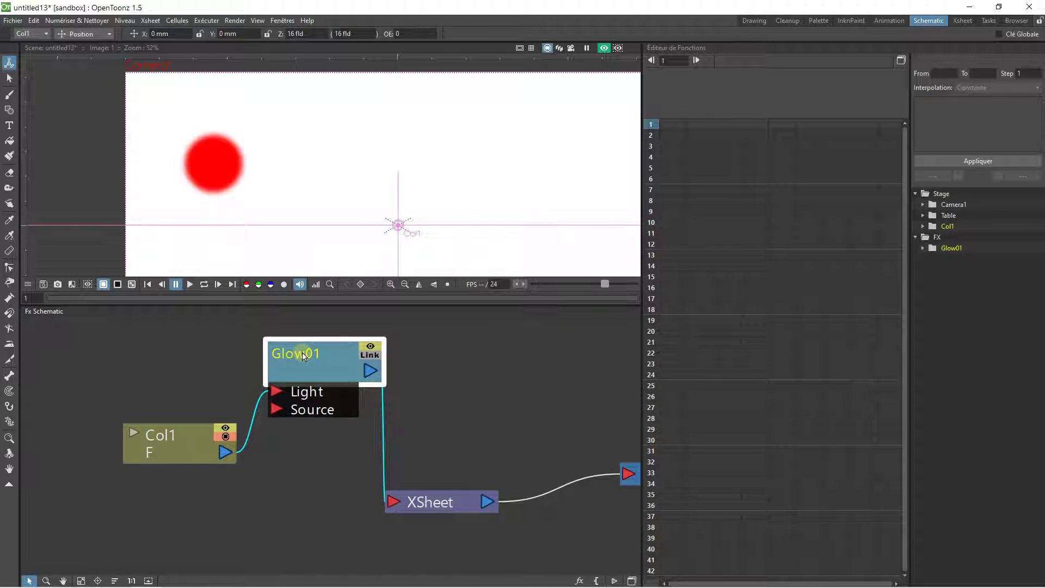
key(Delete)
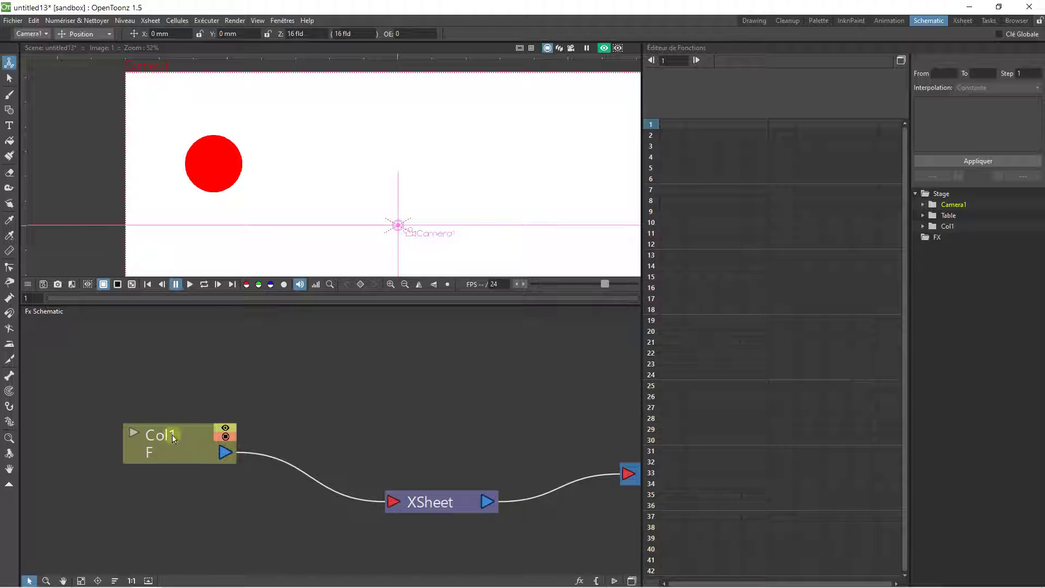
- Insert a Glare Iwa light effect between Col1 and XSheet and slightly shrink its control circle in the viewer
right_click(172, 435)
mouse_move(257, 273)
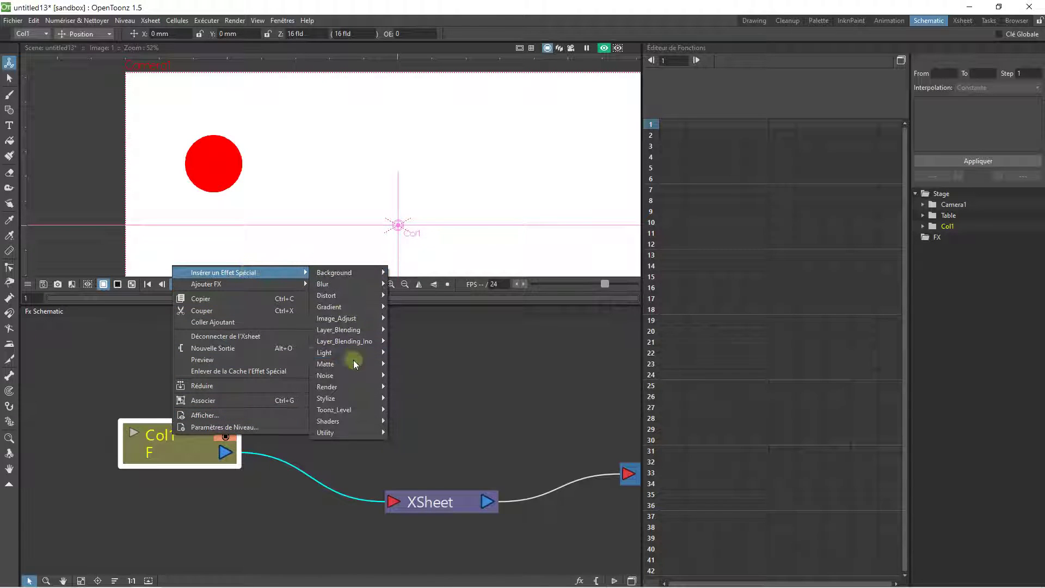
mouse_move(354, 364)
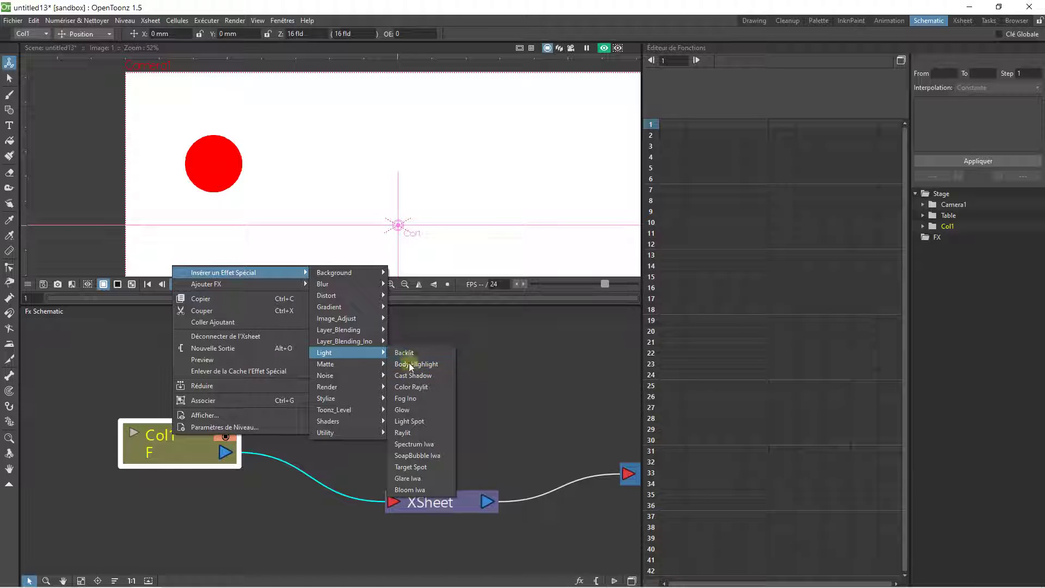
click(415, 479)
scroll(401, 226, down, 2)
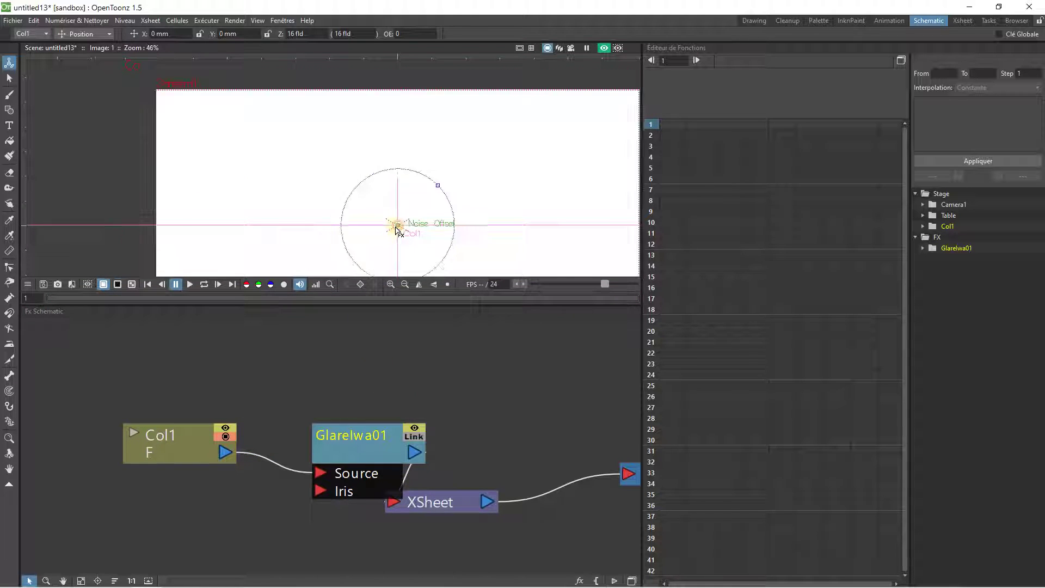
scroll(402, 226, up, 1)
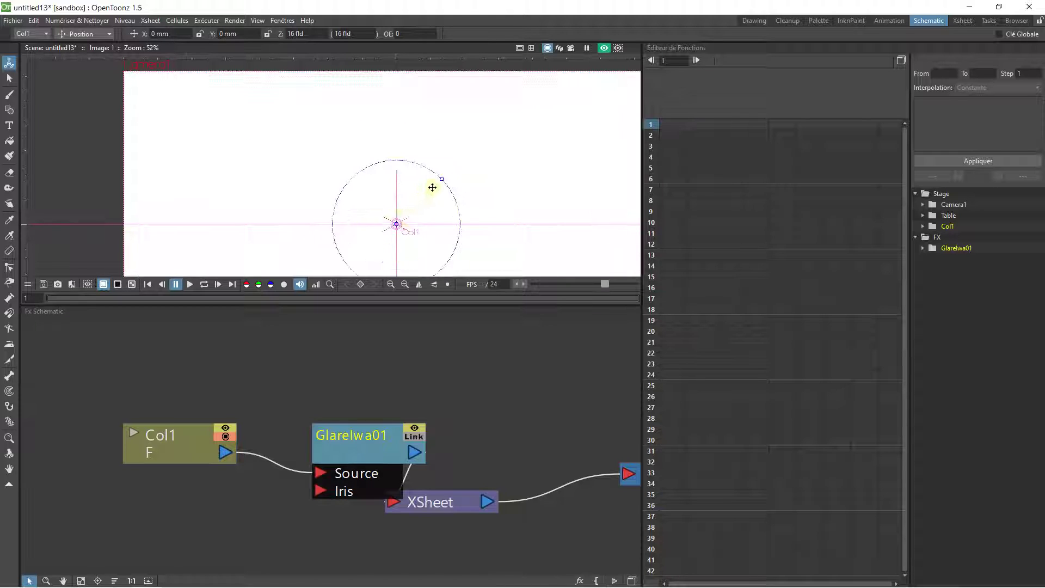
drag(445, 185, 432, 188)
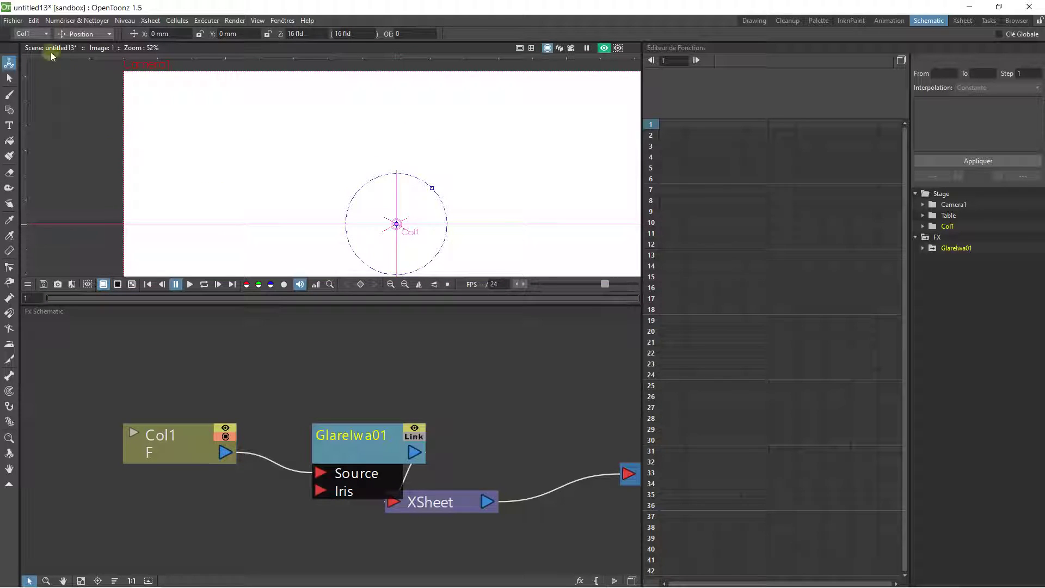
- Undo the control circle resize and the insertion of the Glare Iwa effect
click(33, 20)
click(49, 32)
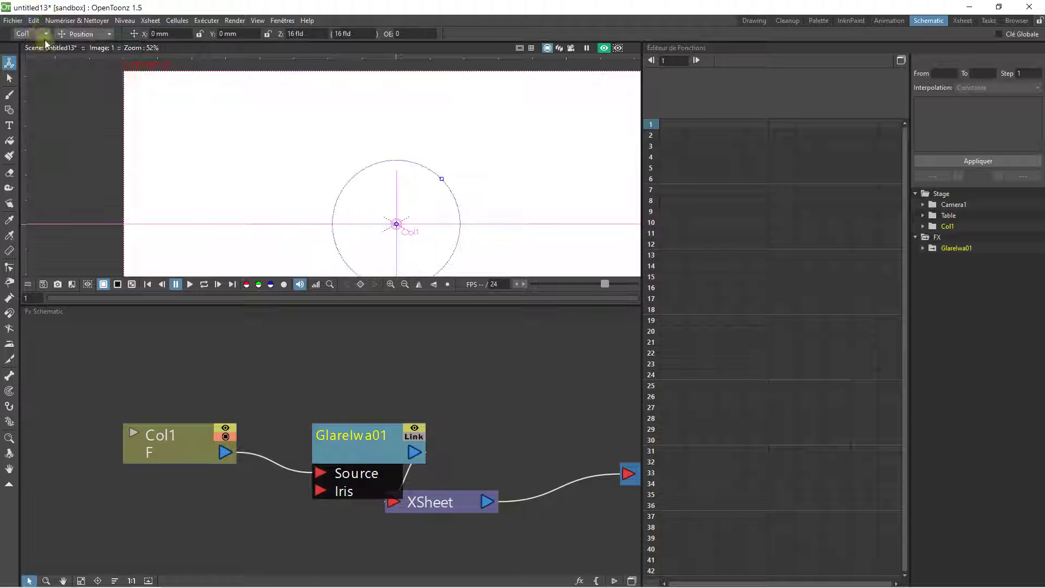
click(33, 21)
click(49, 33)
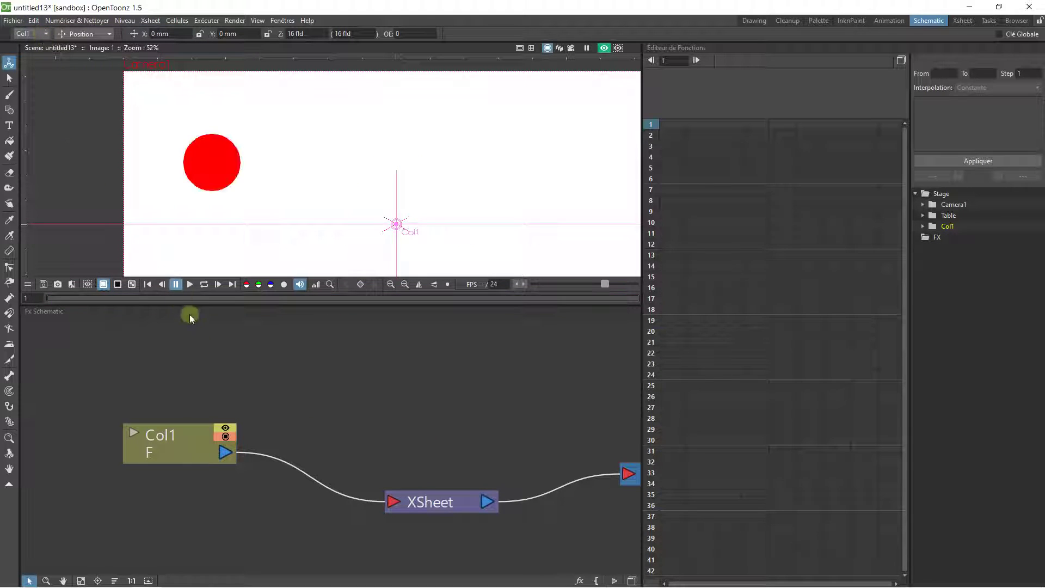
- Move the Col1 node down so it lines up horizontally with the XSheet node
drag(181, 432, 159, 480)
scroll(253, 402, down, 2)
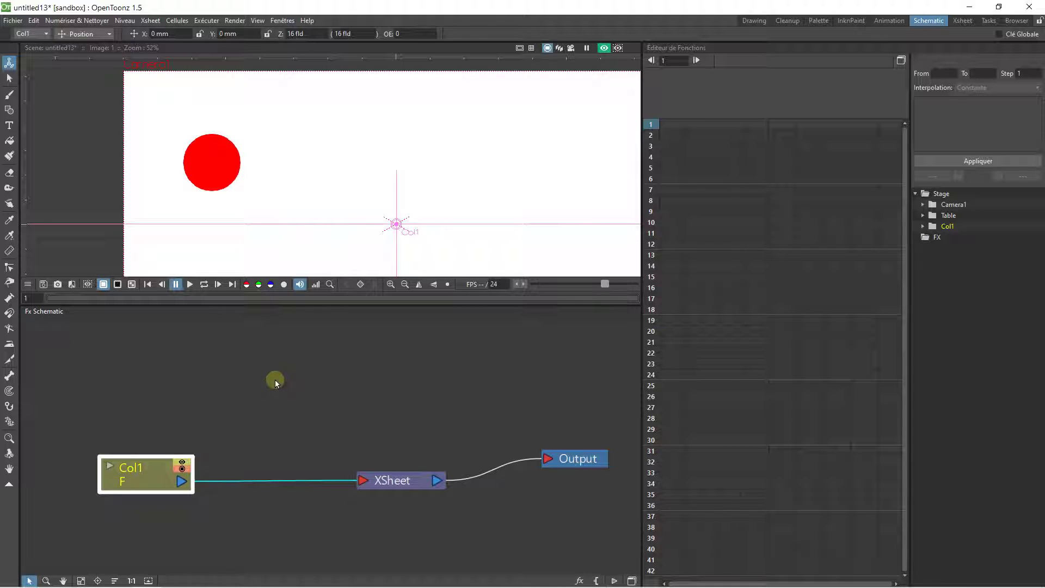
right_click(285, 364)
mouse_move(303, 370)
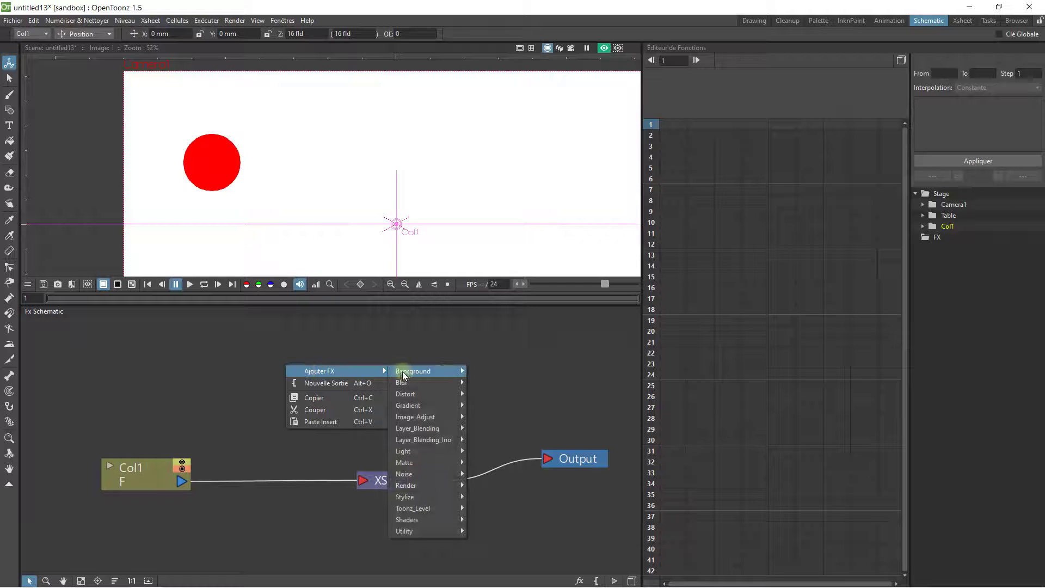
mouse_move(411, 375)
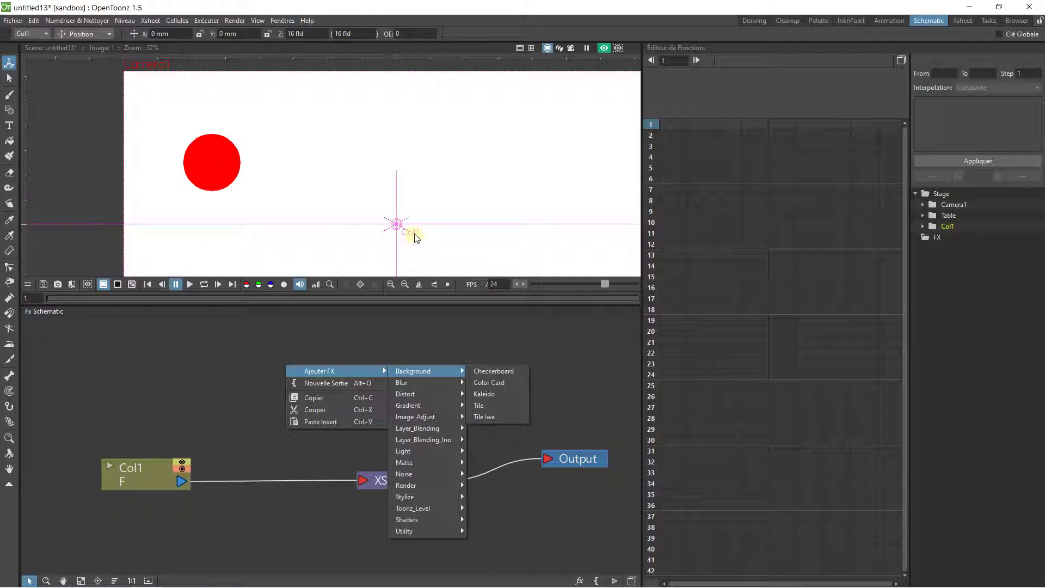
key(Escape)
key(Escape)
key(Escape)
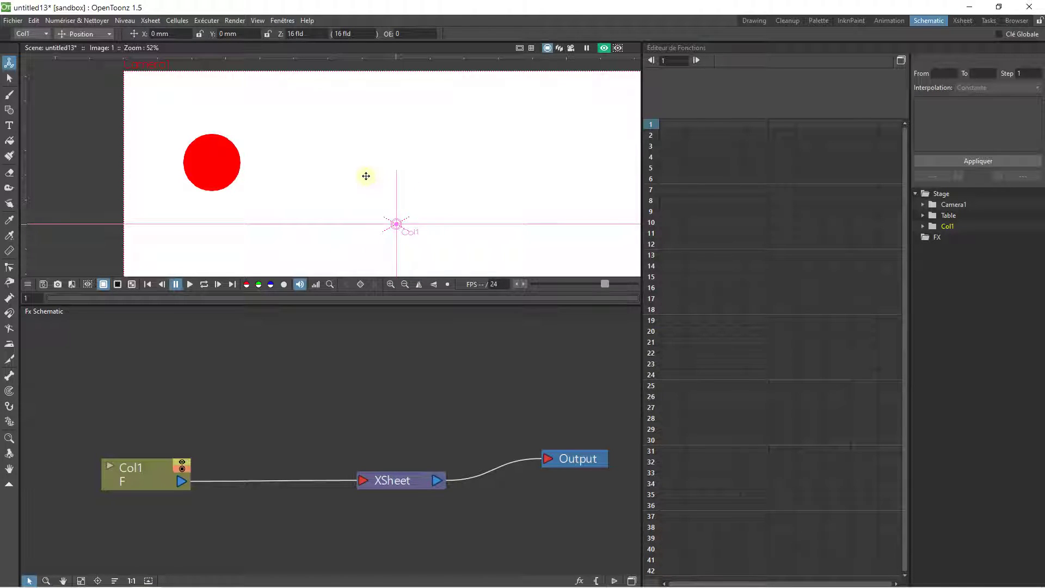
- Add a standalone Color Card background FX and place its node above the connection between the column and XSheet
scroll(366, 176, down, 3)
scroll(348, 151, down, 2)
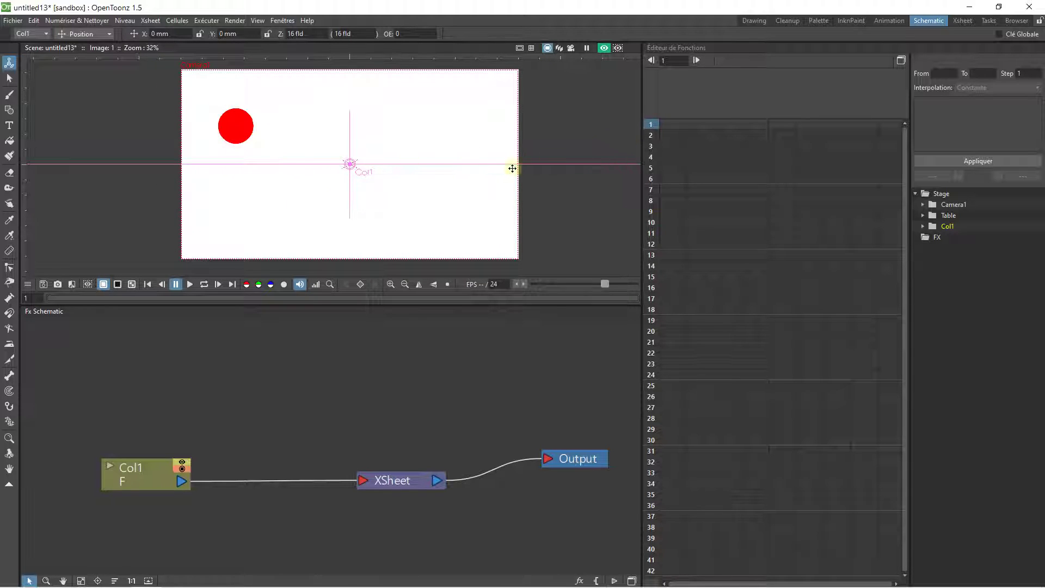
right_click(298, 390)
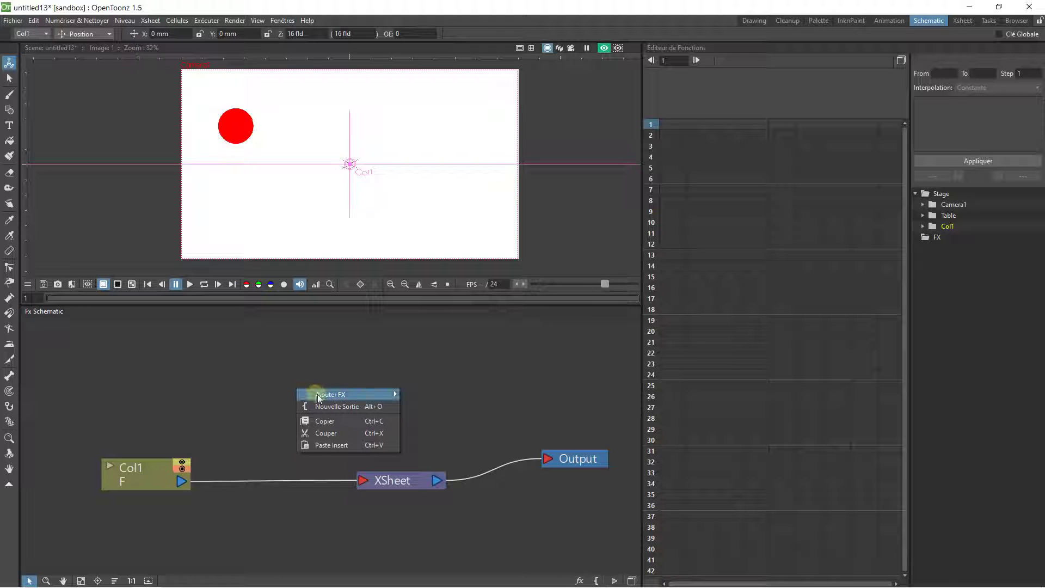
mouse_move(319, 397)
mouse_move(435, 394)
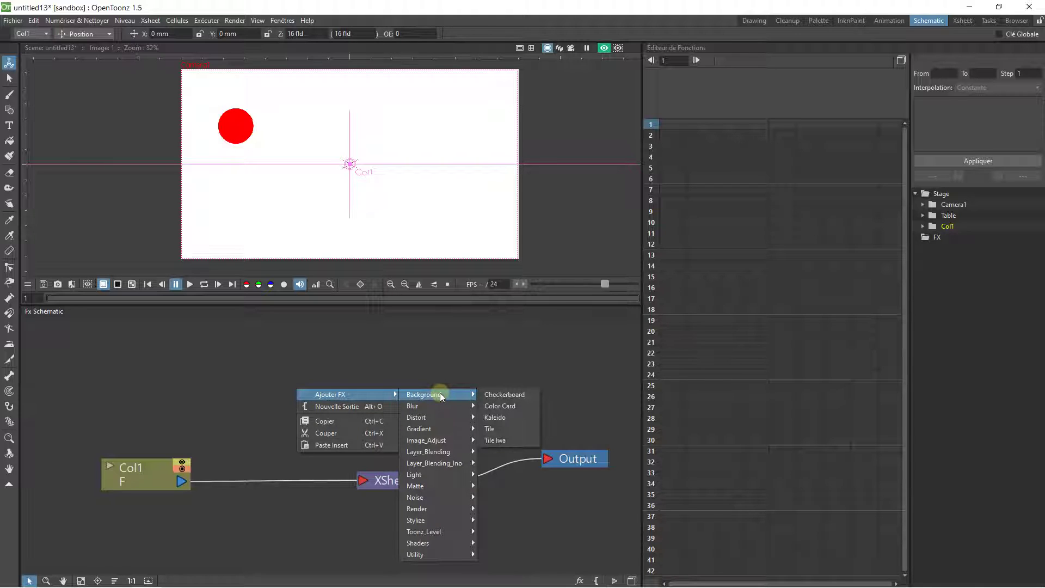
click(498, 405)
drag(334, 401, 259, 394)
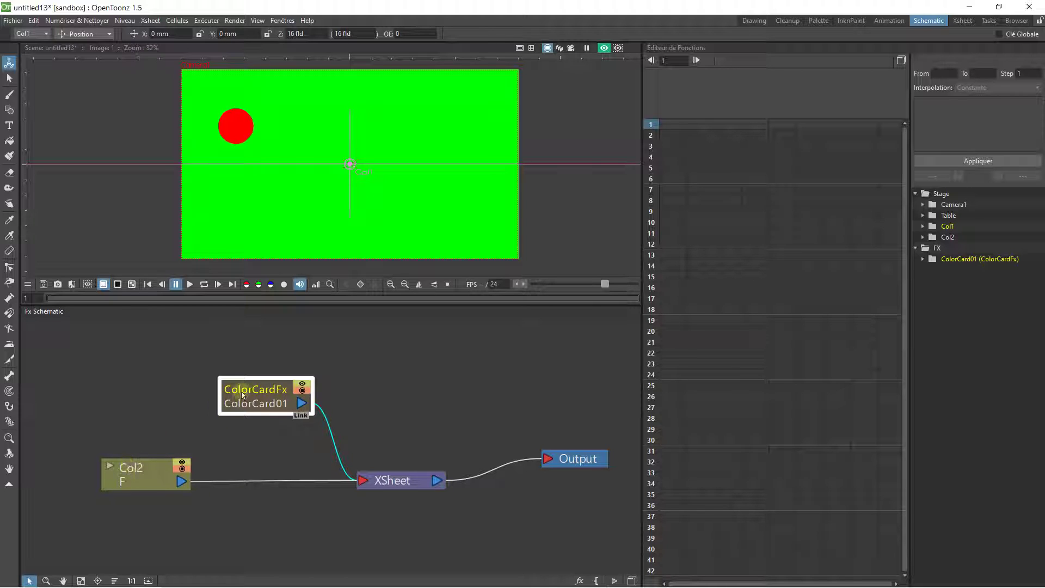
drag(279, 410, 325, 393)
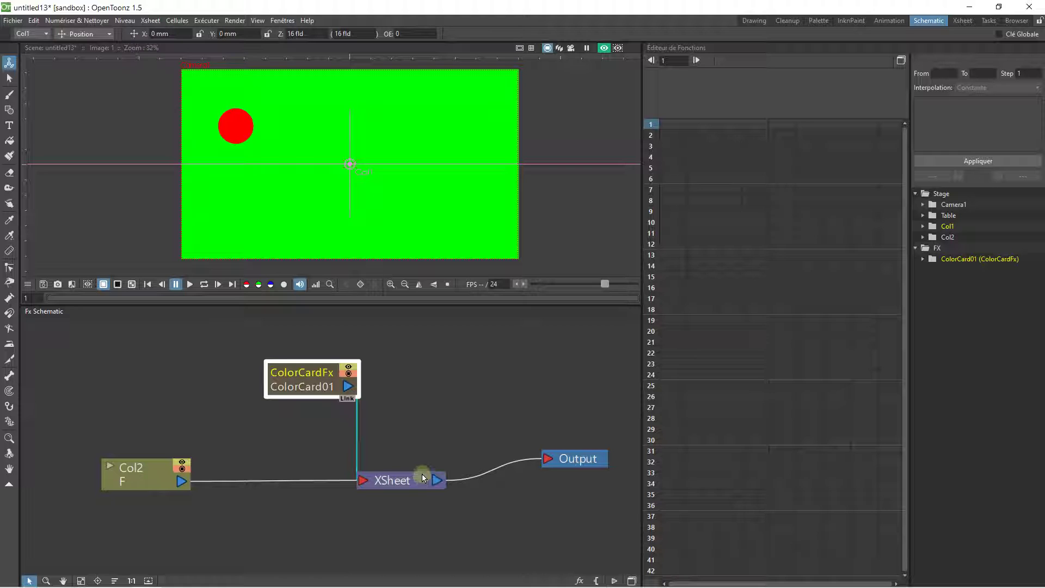
- Set the Color Card's color to cyan, R 0, G 221, B 255
double_click(316, 384)
click(574, 336)
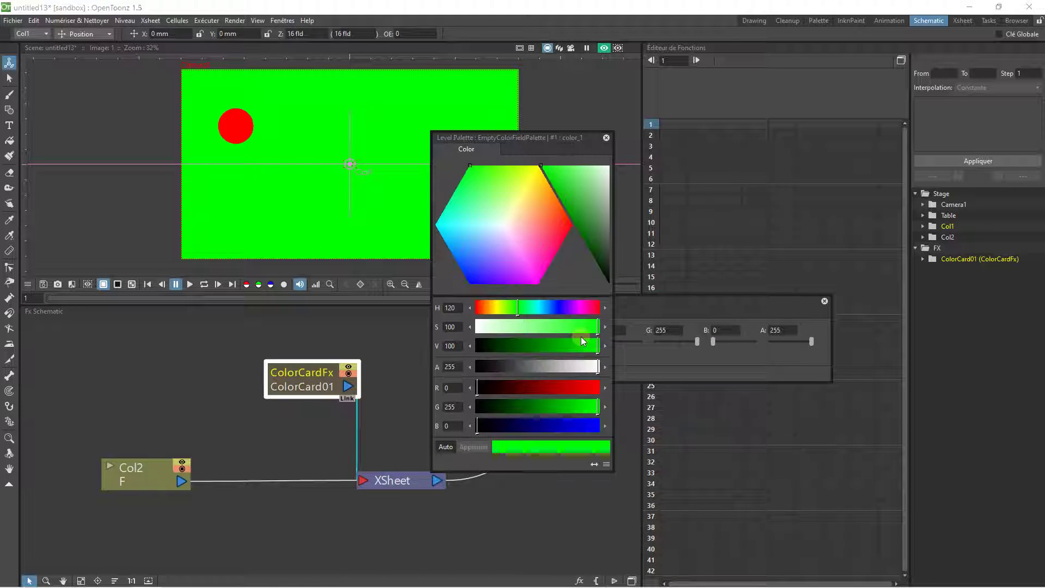
drag(524, 308, 536, 309)
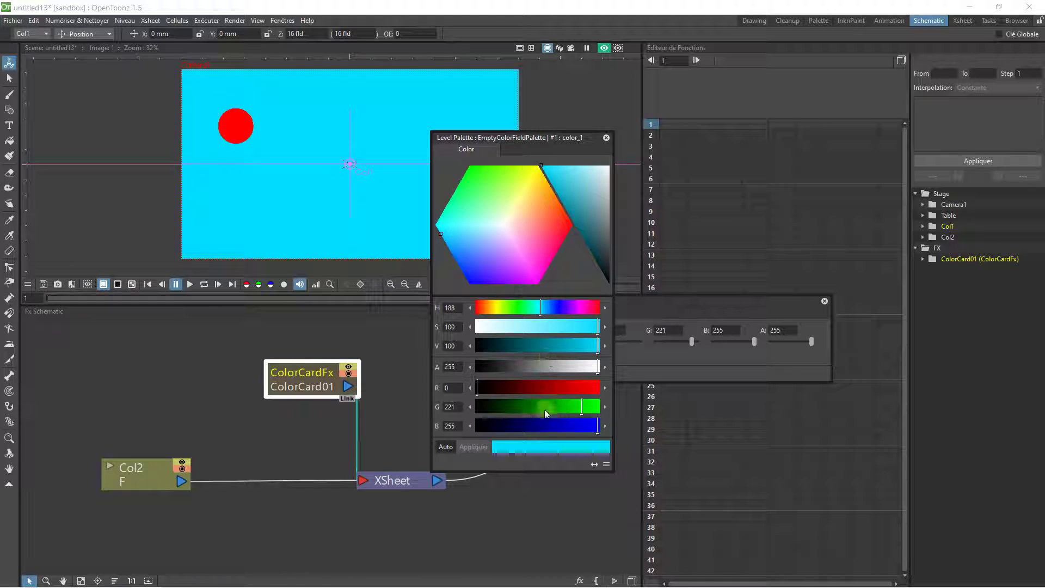
click(607, 138)
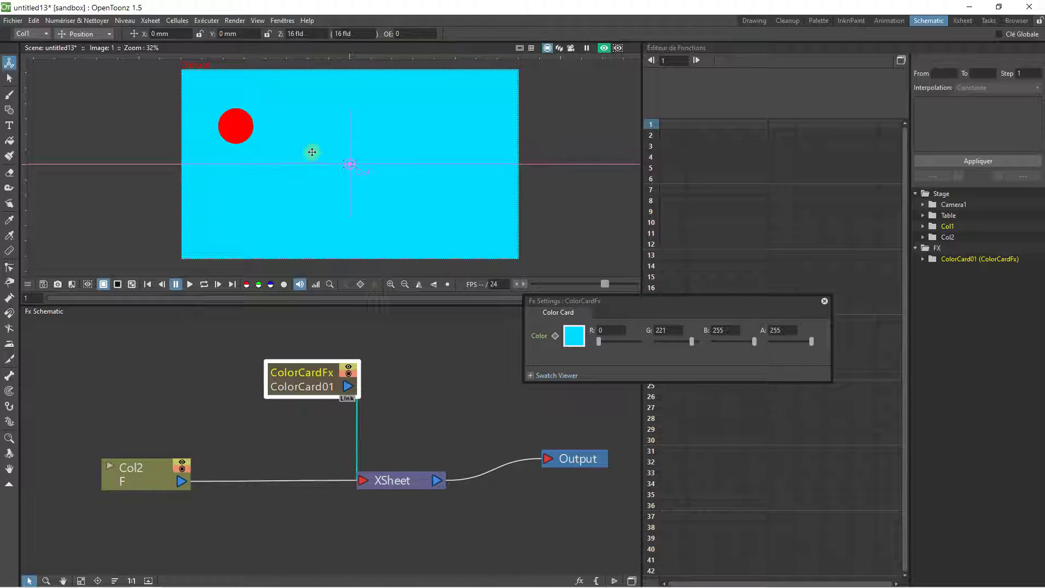
- Move the Color Card column after the circle's column in the Animation room's Xsheet and preview the frame
click(767, 164)
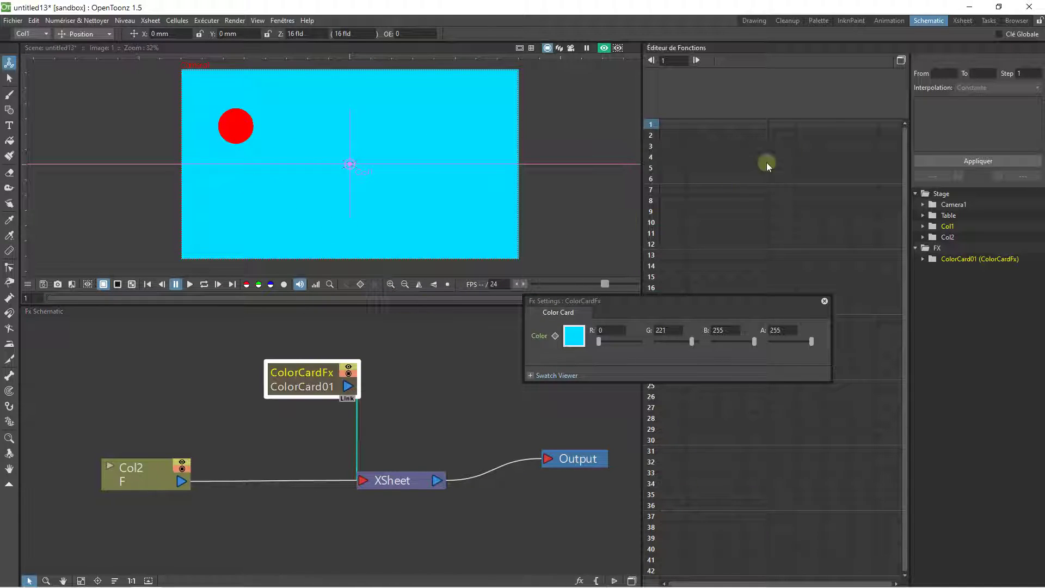
click(877, 20)
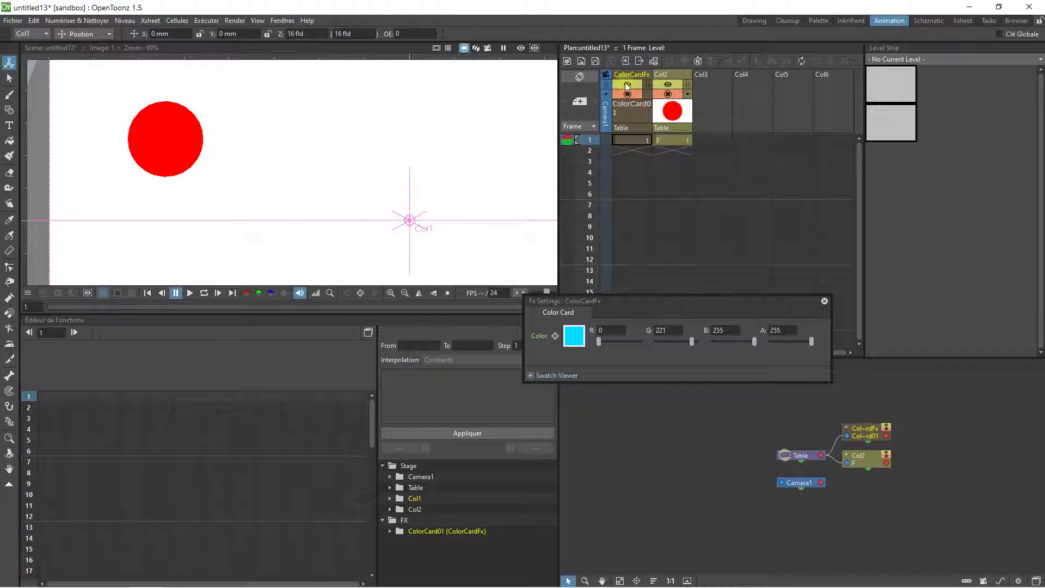
drag(627, 90, 664, 79)
click(520, 48)
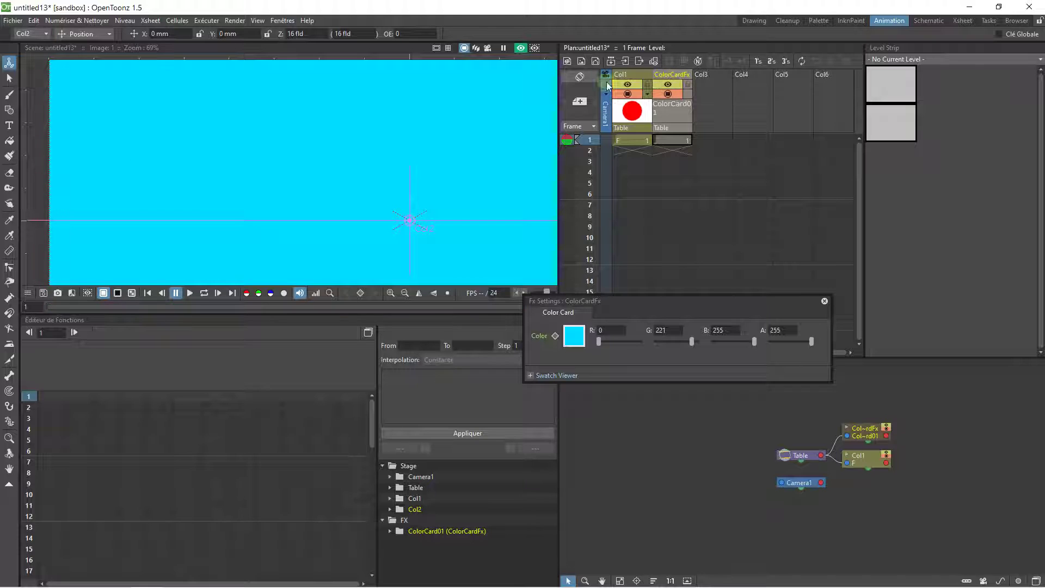
- Move the Color Card column back before the circle's column, return to the Schematic room and close the FX settings
drag(673, 82, 637, 76)
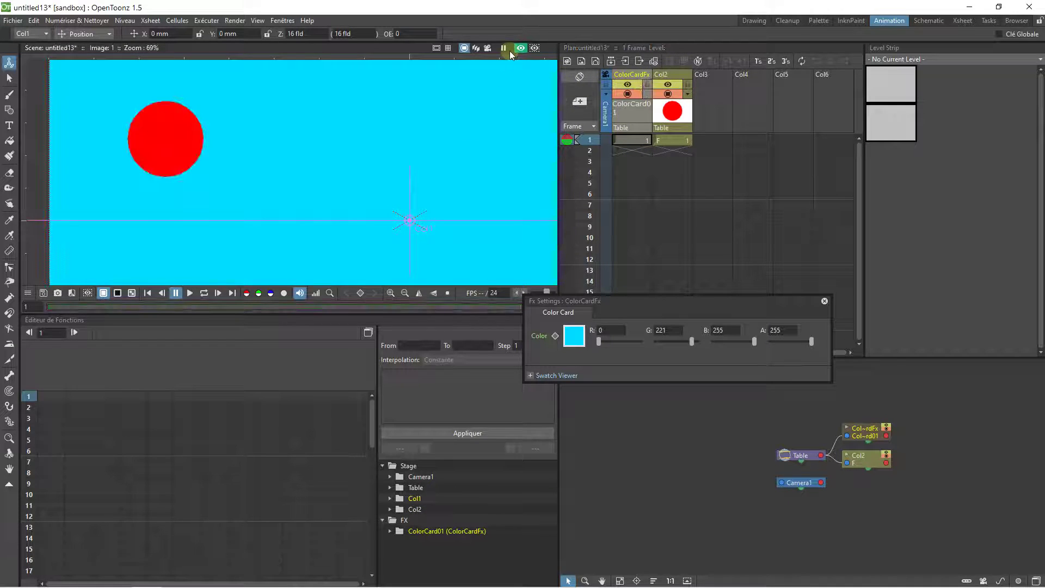
click(927, 20)
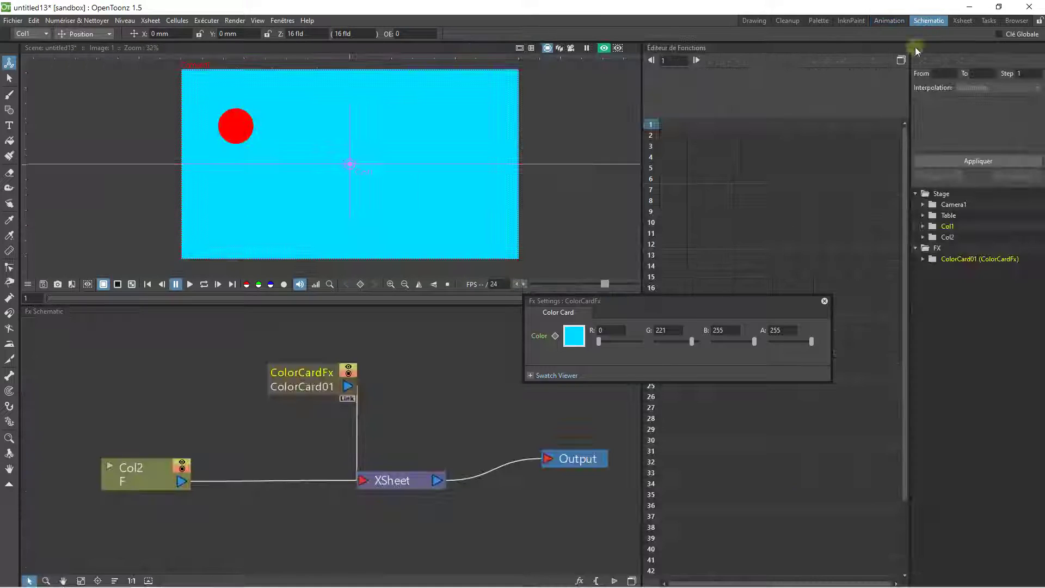
click(825, 301)
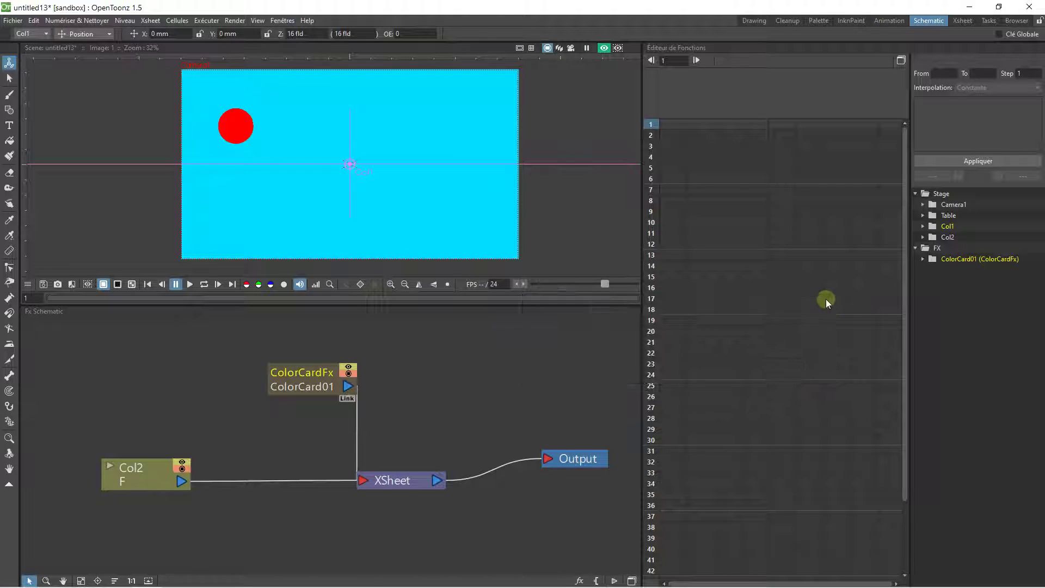
- Delete the Color Card node from the Fx Schematic
click(320, 376)
right_click(320, 376)
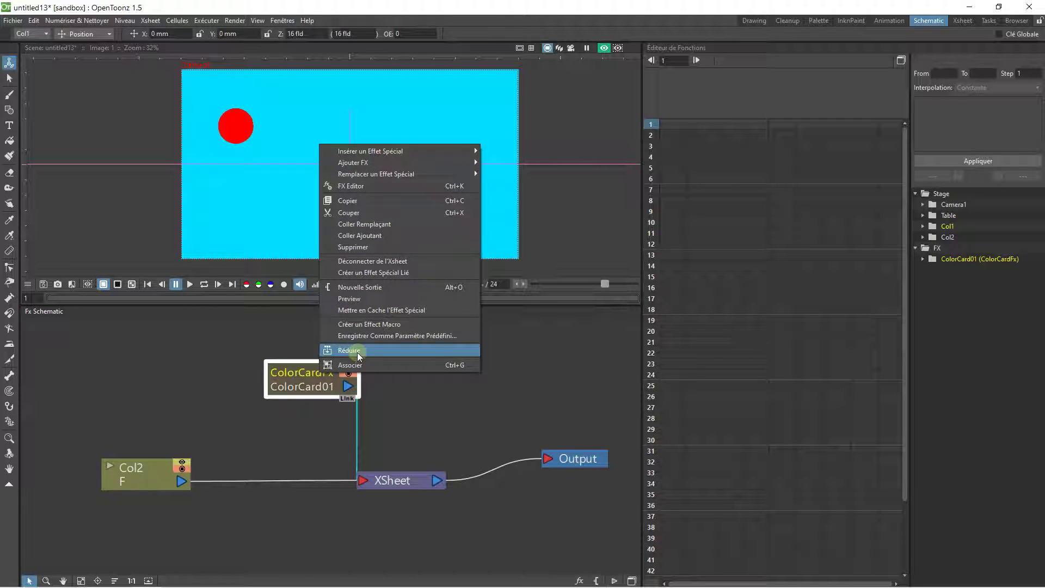
click(351, 246)
- Add a standalone Tile background FX above the connection between the column and XSheet
right_click(292, 368)
mouse_move(321, 373)
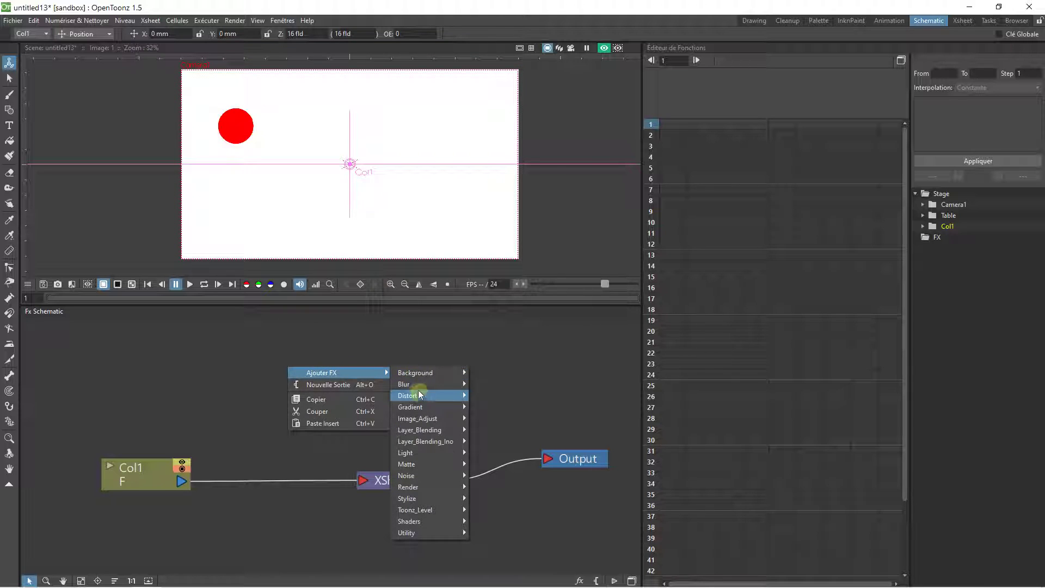
mouse_move(421, 374)
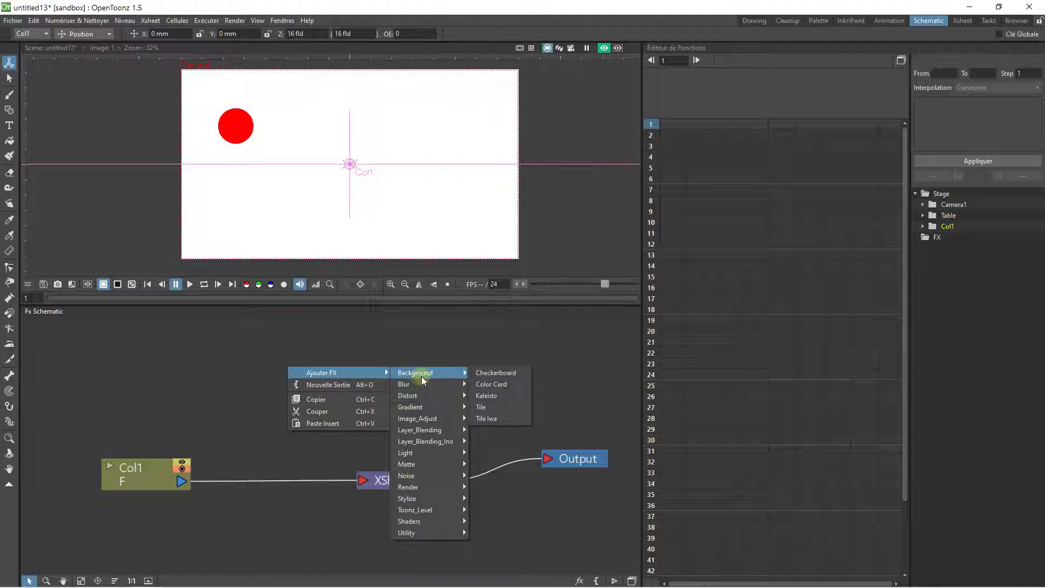
click(482, 406)
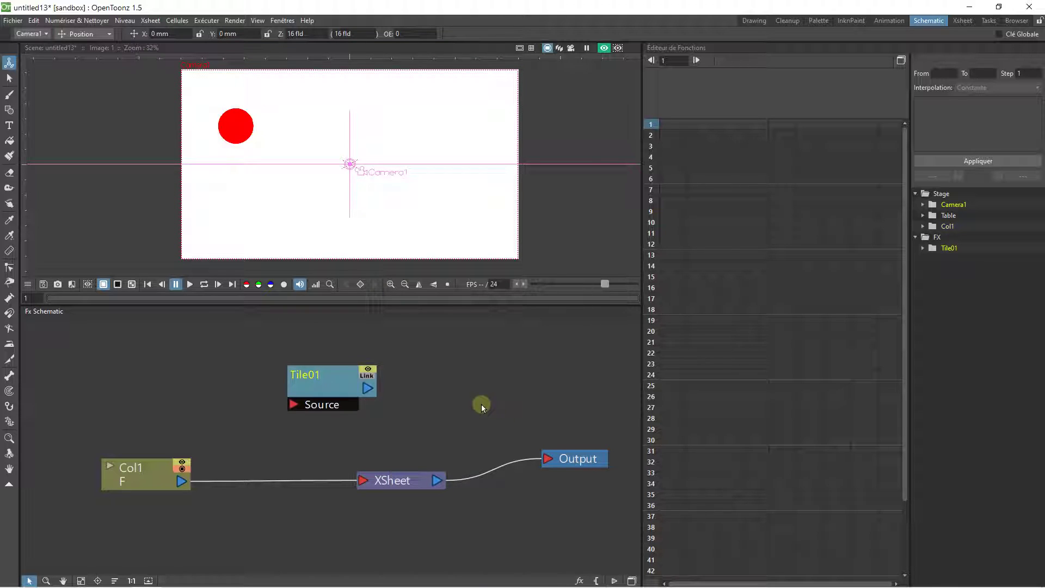
- Try to connect the Tile node's output to the XSheet node, and delete the Tile node
click(308, 393)
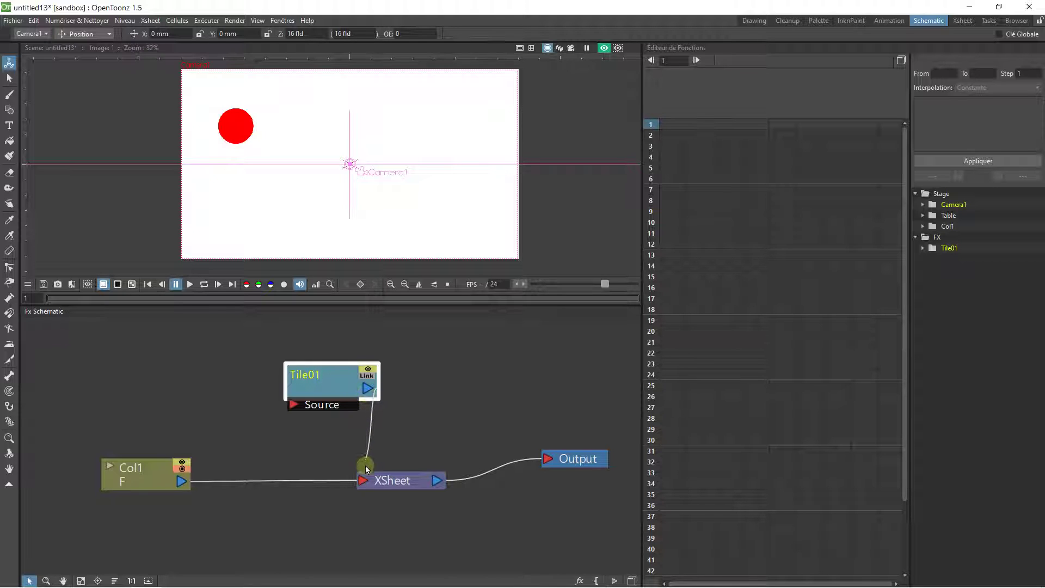
drag(366, 463, 364, 478)
drag(332, 373, 308, 367)
key(Delete)
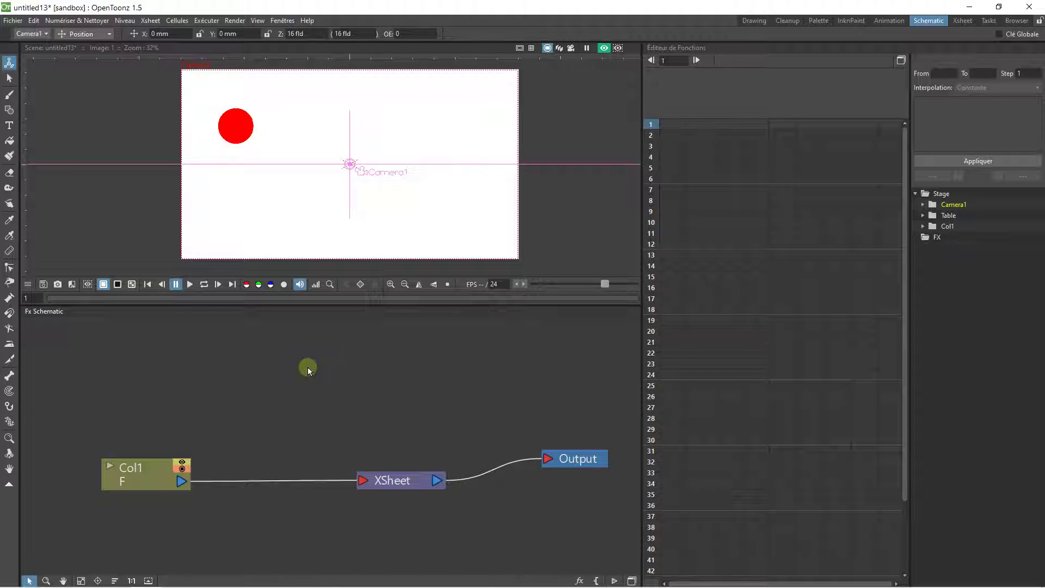
- Add a standalone Checkerboard background FX above the connection between the column and XSheet
right_click(308, 368)
mouse_move(332, 375)
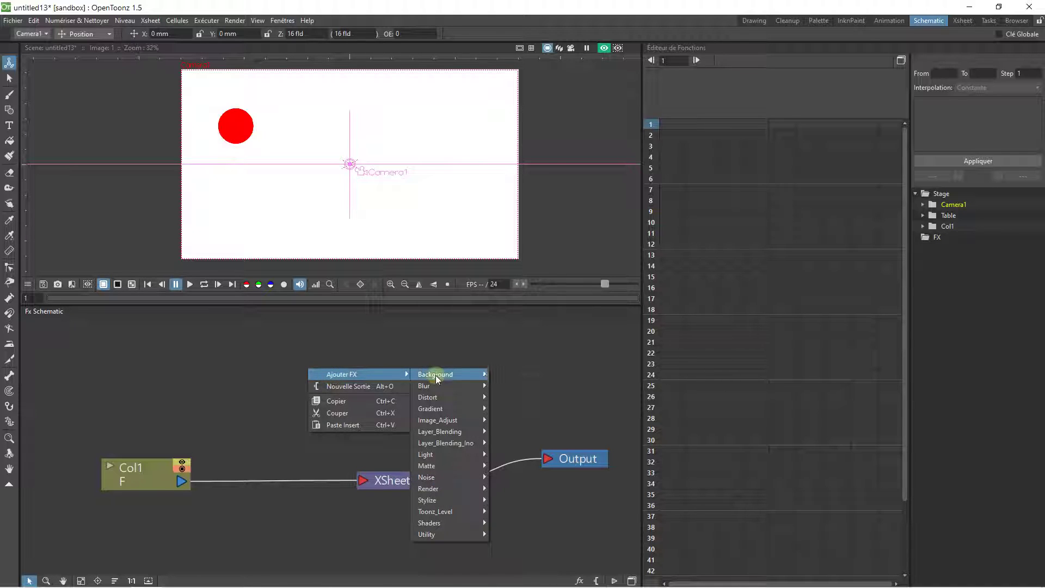
mouse_move(436, 374)
click(511, 375)
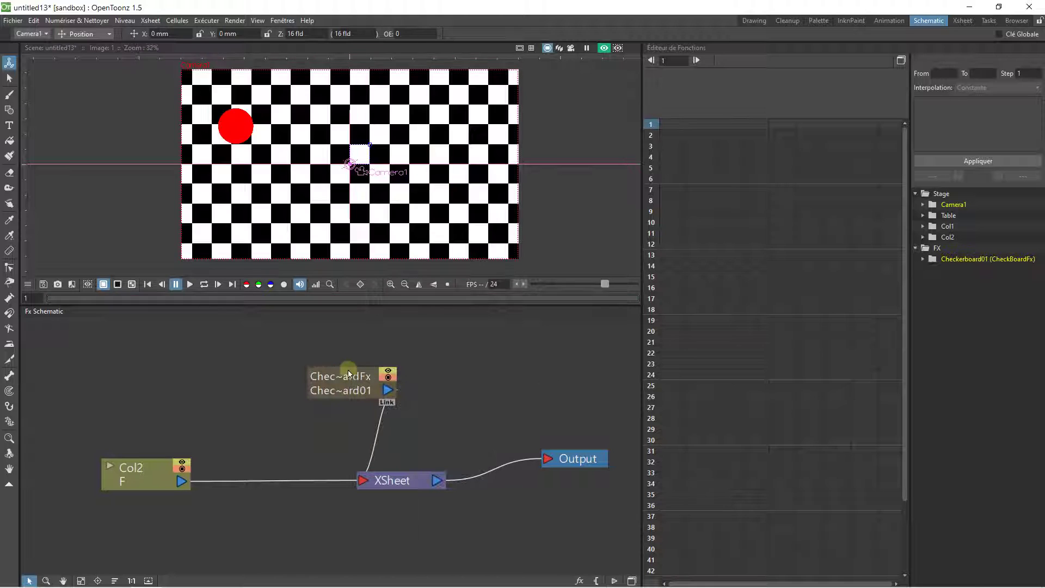
- Set the Checkerboard's Color 1 to red, R 255, G 0, B 0, and reduce its size to about 15.6 mm
double_click(329, 381)
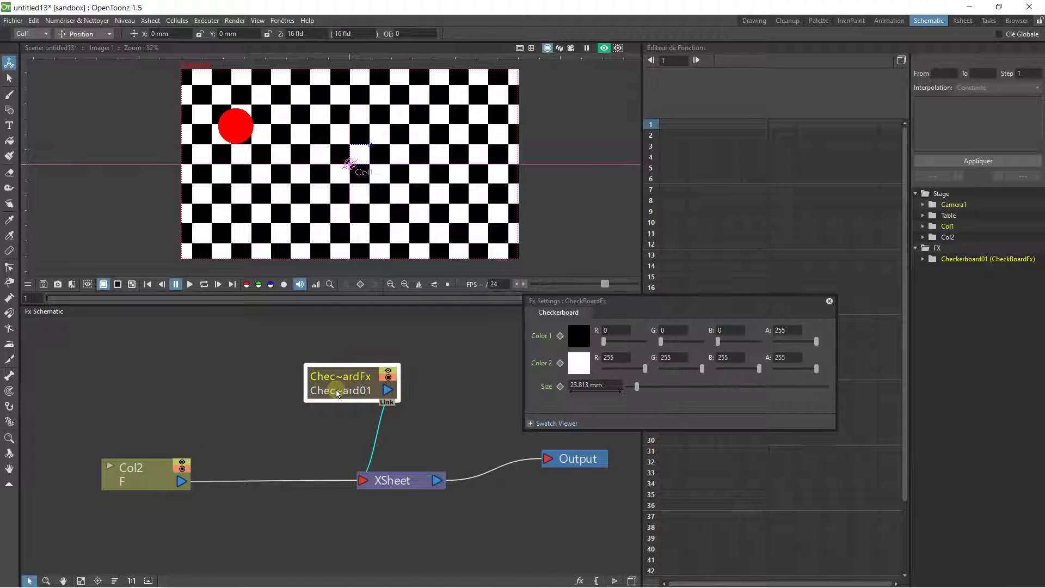
click(574, 333)
drag(588, 218, 629, 142)
click(606, 138)
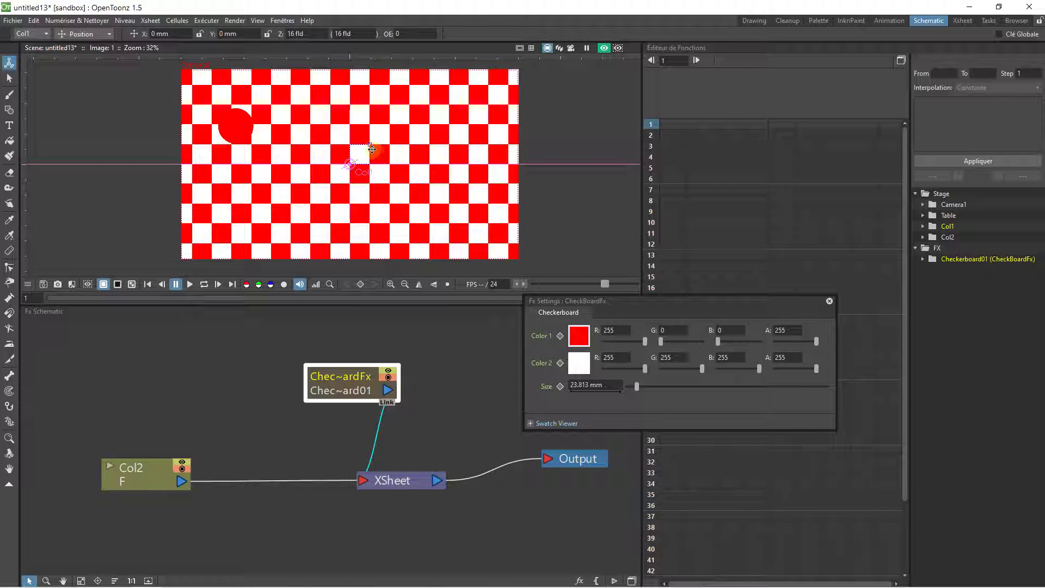
mouse_move(370, 145)
mouse_down()
mouse_move(393, 129)
mouse_move(357, 152)
mouse_up()
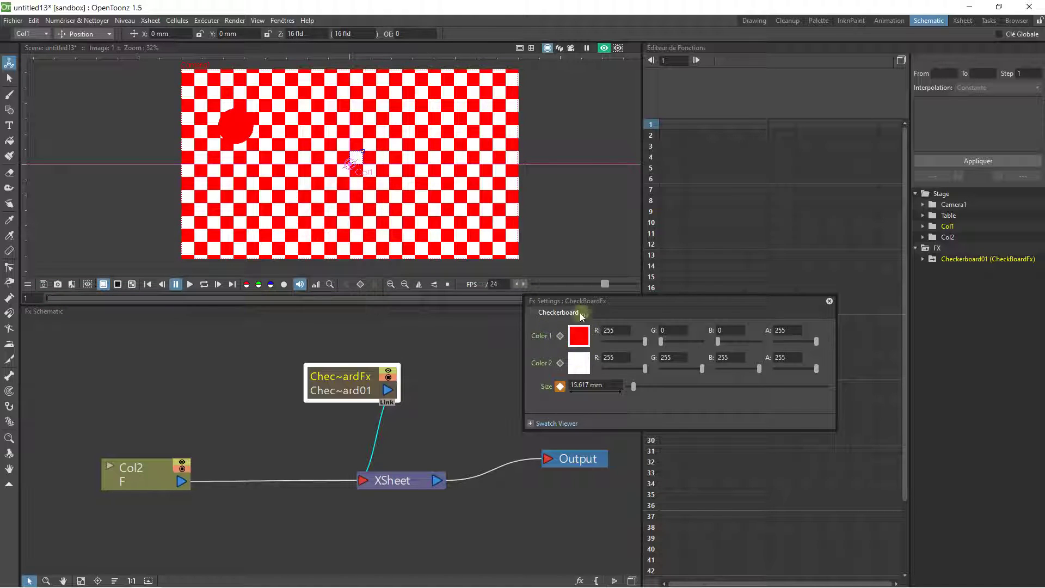
click(829, 300)
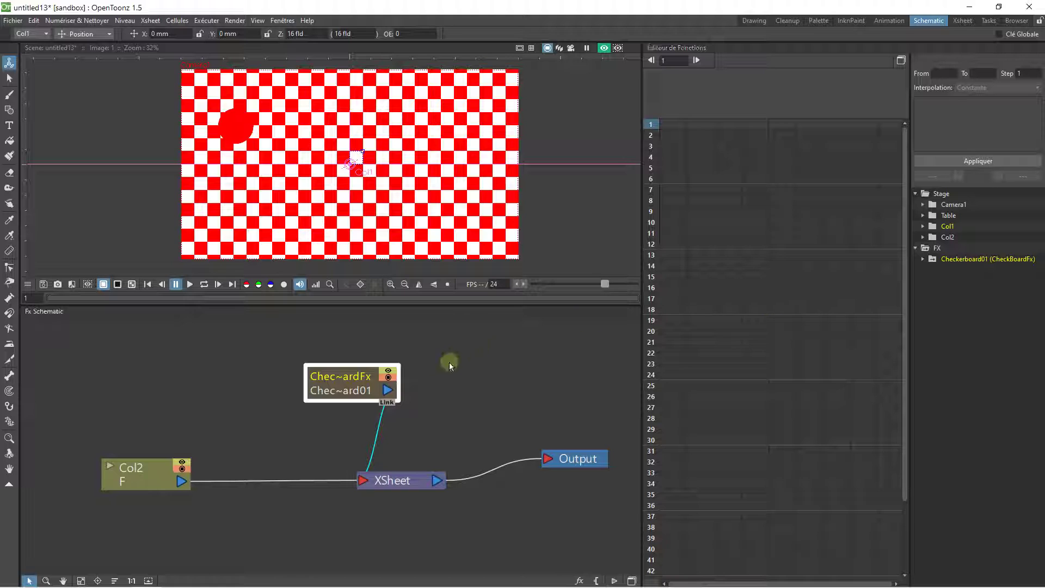
- Delete the Checkerboard node from the Fx Schematic
right_click(348, 373)
mouse_move(415, 155)
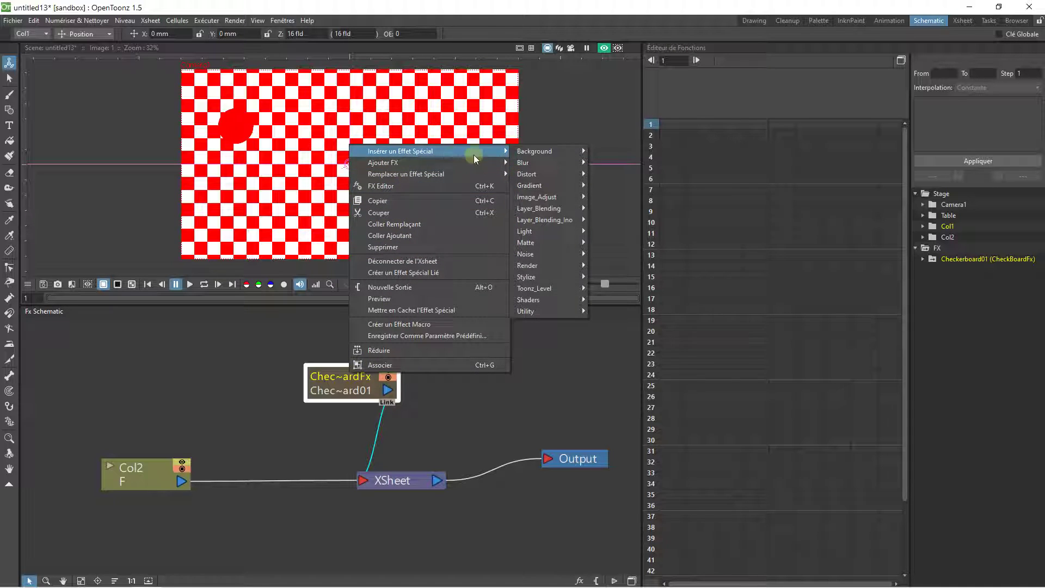
mouse_move(531, 152)
click(322, 384)
right_click(322, 384)
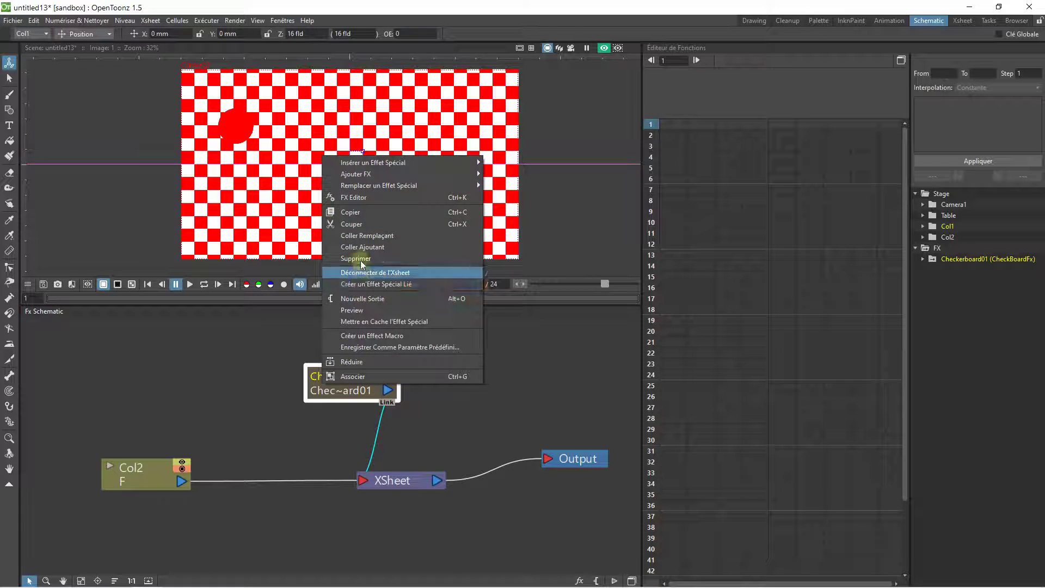
click(361, 260)
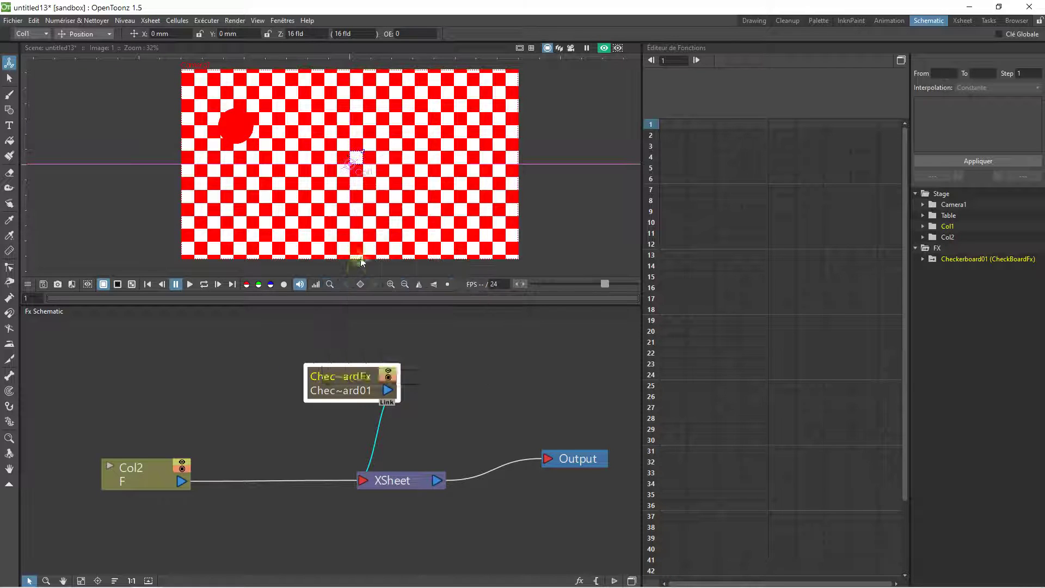
- Add a Star Sky shader FX and place its node above the connection between the column and XSheet
right_click(306, 344)
mouse_move(384, 351)
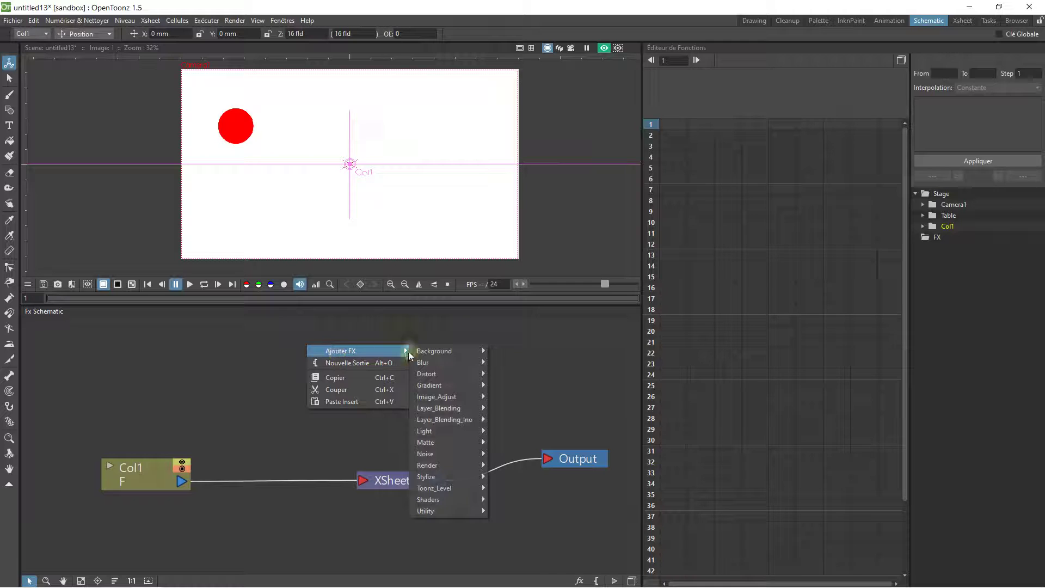
mouse_move(448, 500)
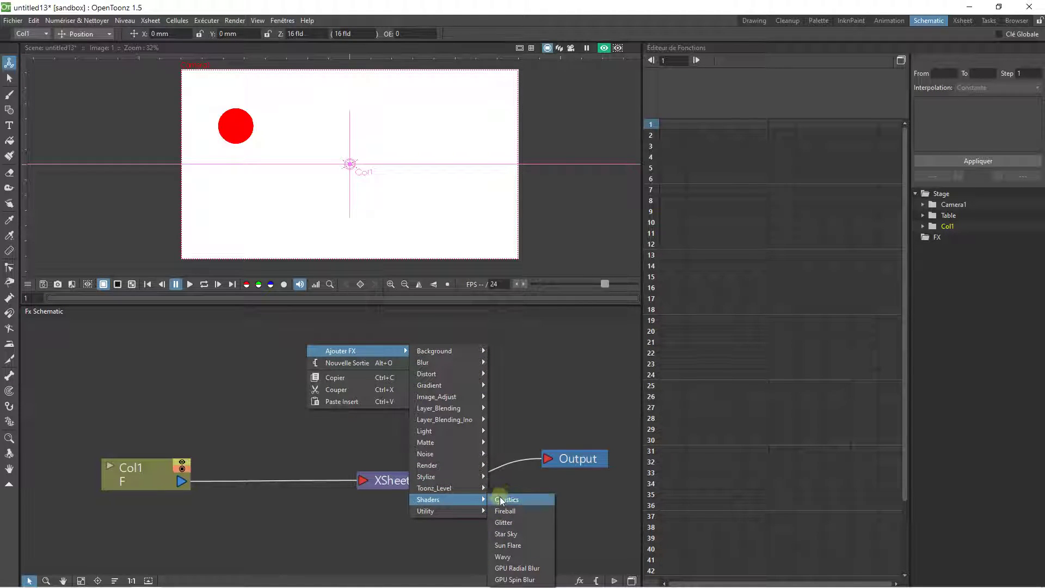
click(508, 534)
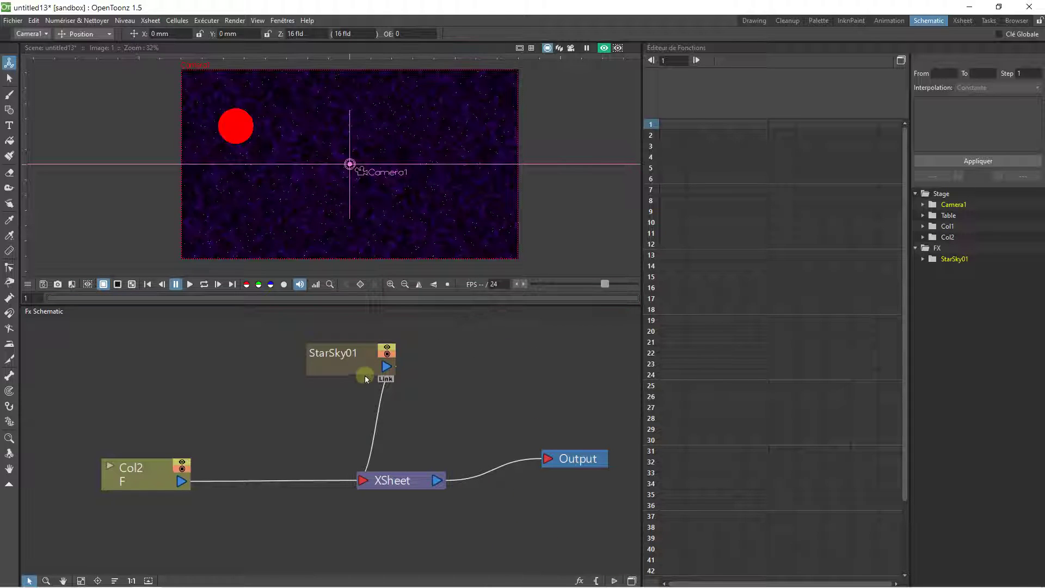
drag(345, 350, 267, 365)
scroll(313, 179, up, 2)
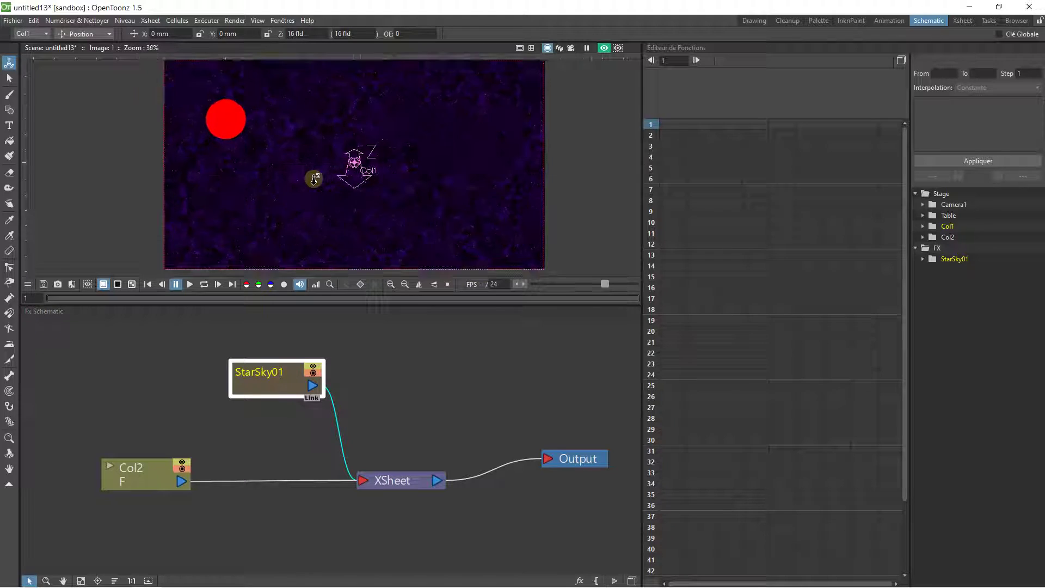
scroll(313, 180, down, 2)
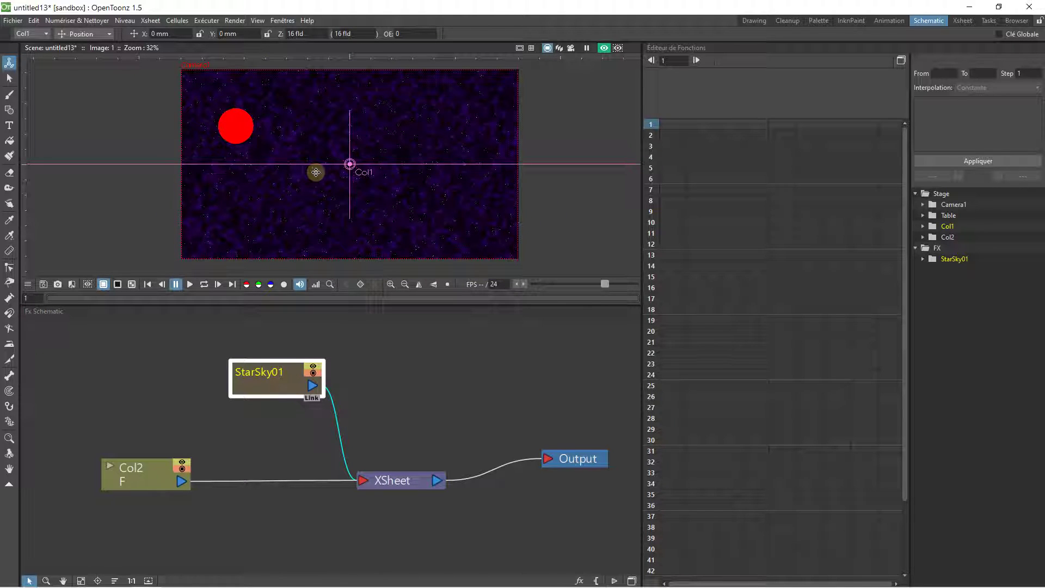
- Set the Star Sky's cloud color to black, R 0, G 0, B 0, and raise its brightness to about 5.03
double_click(261, 384)
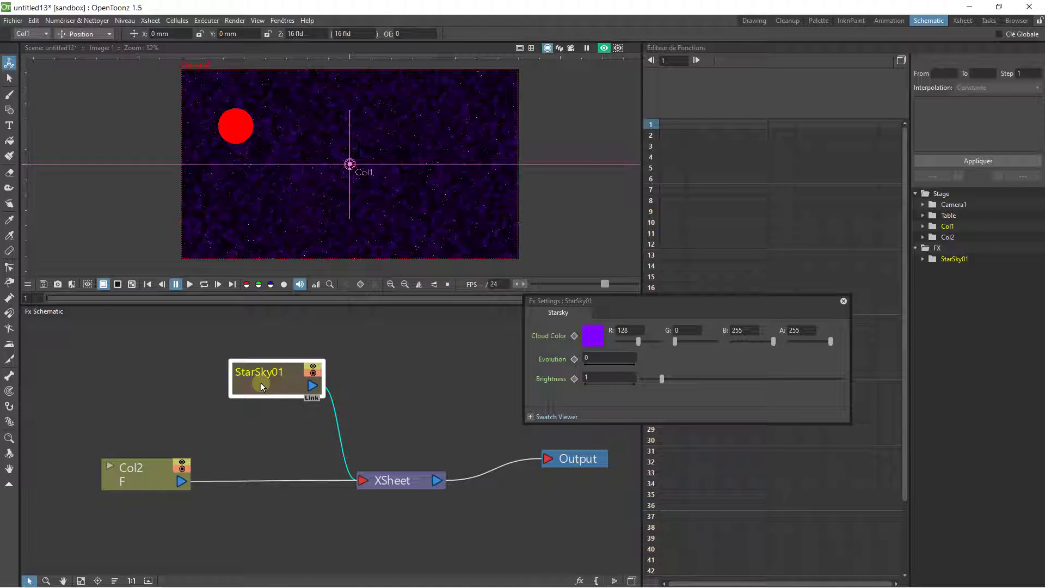
click(592, 336)
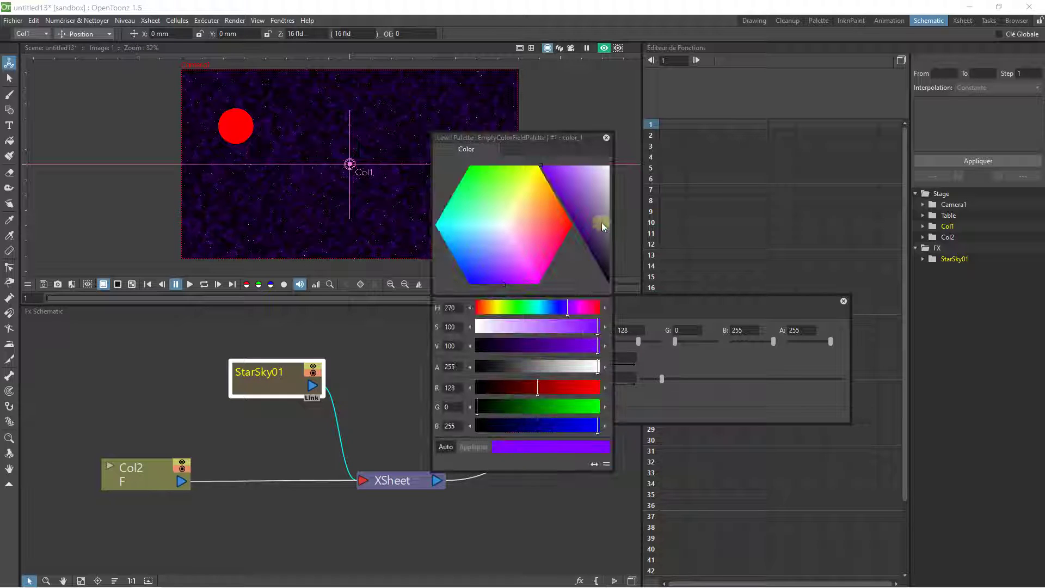
drag(602, 226, 580, 273)
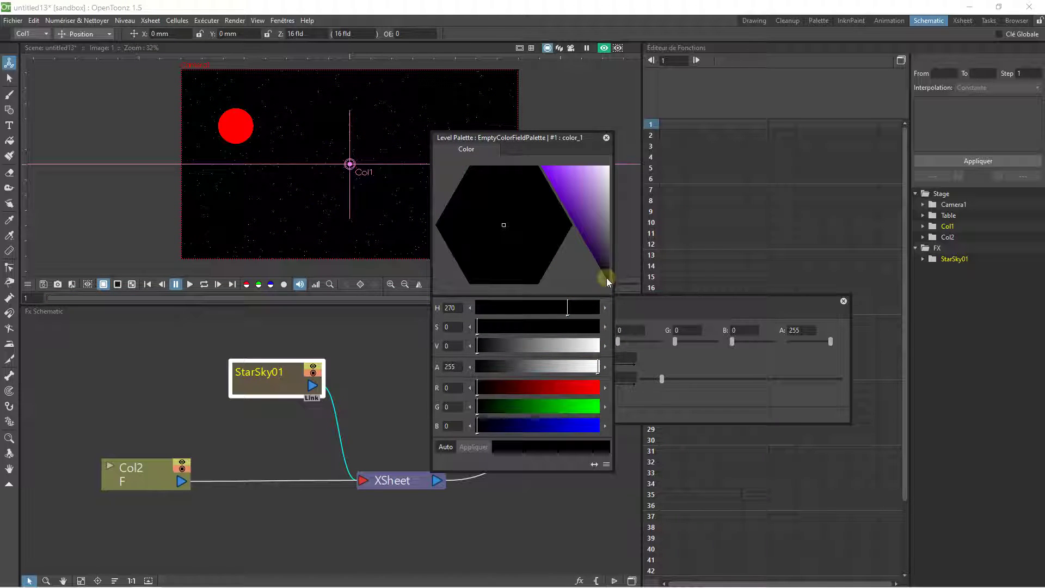
click(606, 137)
drag(661, 378, 698, 378)
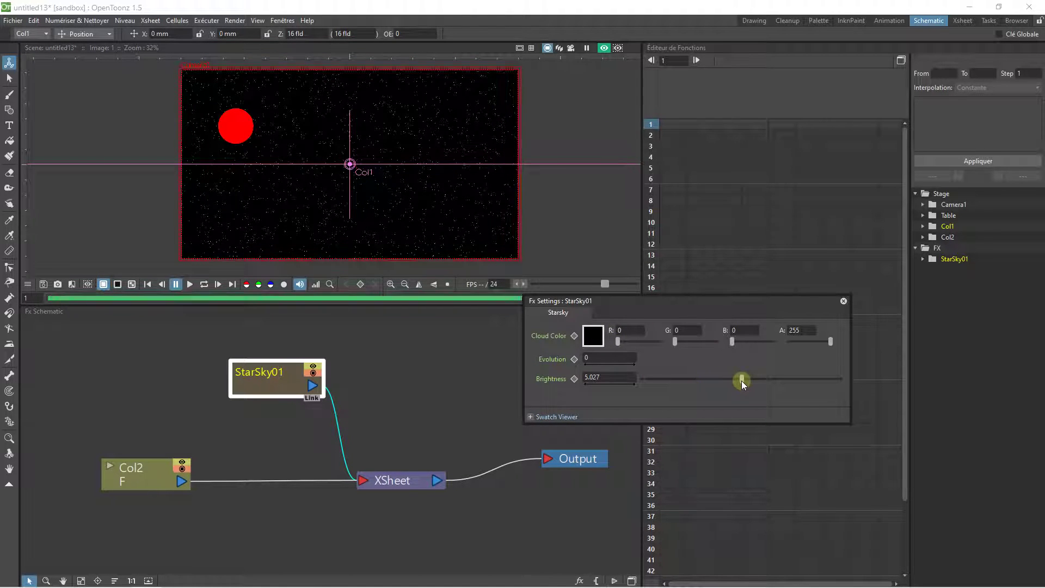
- Try an Evolution value of 2 for the Star Sky and set it back to 0
click(592, 359)
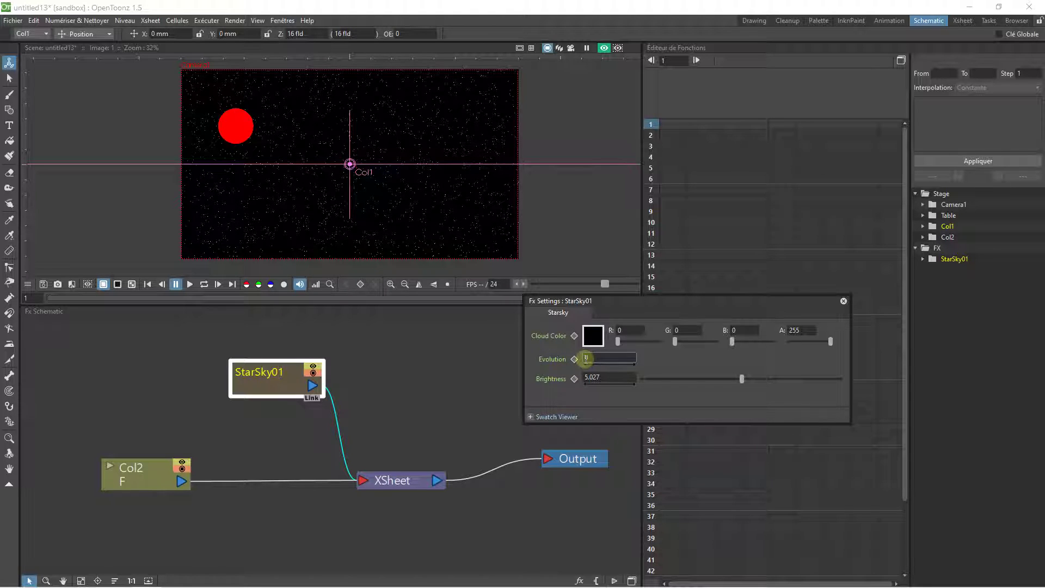
double_click(585, 358)
key(Caps_Lock)
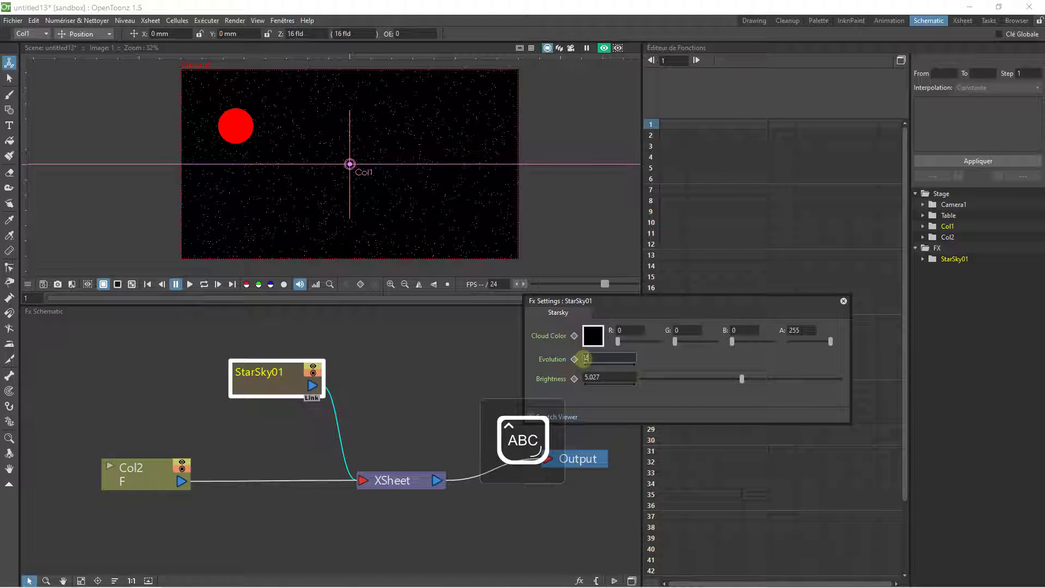
text(2)
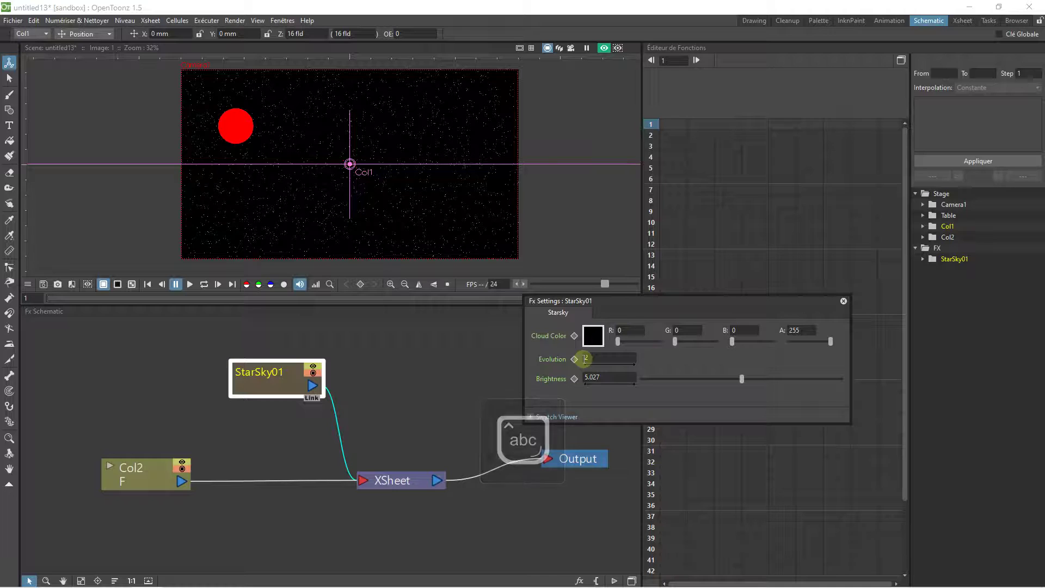
click(574, 360)
double_click(586, 358)
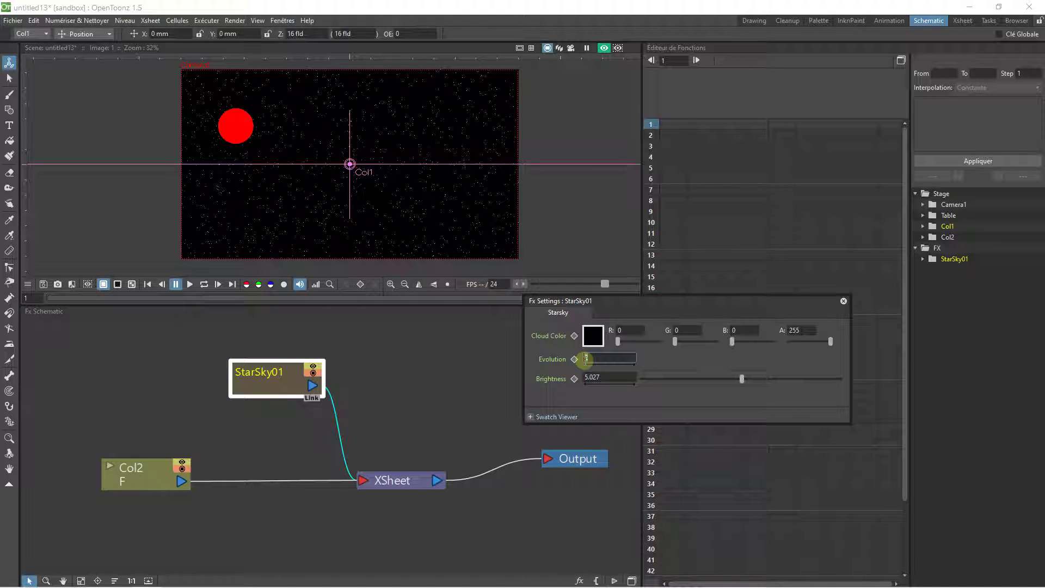
key(Caps_Lock)
text(0)
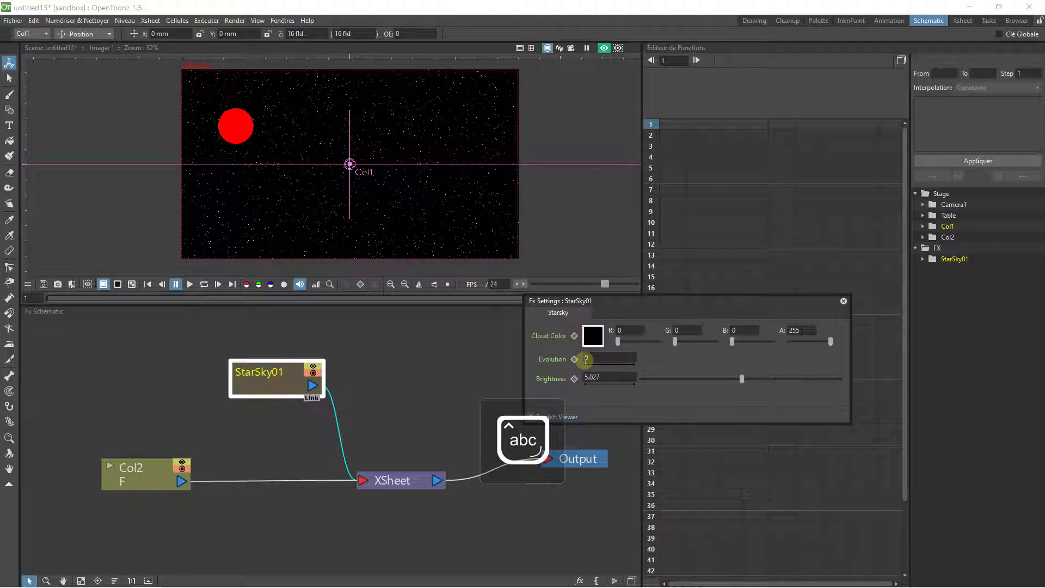
- Nudge the Star Sky node, close its settings, and check its column in the Animation workspace before returning to the Schematic workspace
mouse_move(248, 366)
mouse_down()
mouse_move(276, 369)
mouse_move(266, 362)
mouse_move(260, 377)
mouse_up()
click(843, 300)
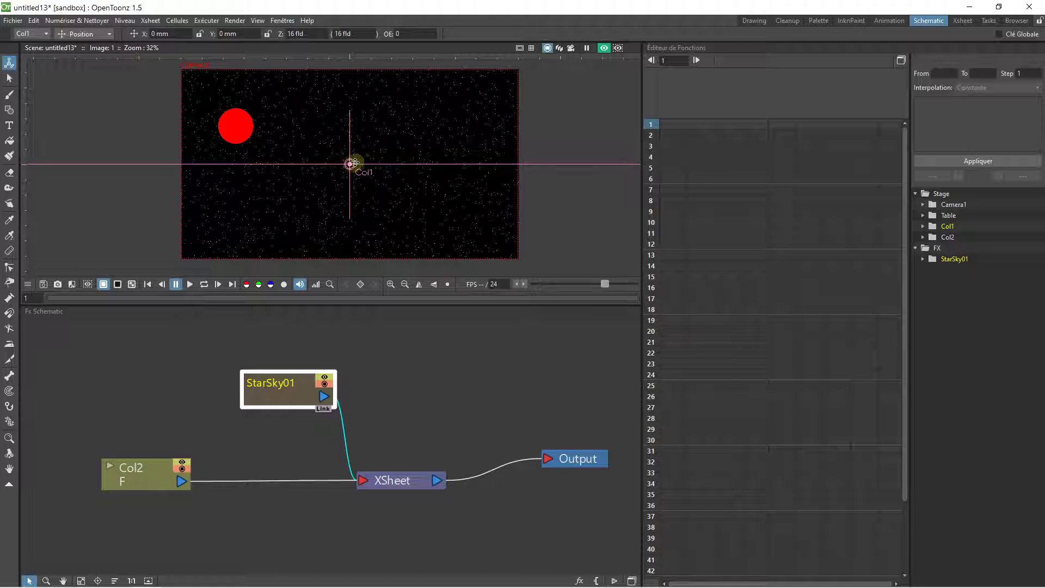
click(877, 20)
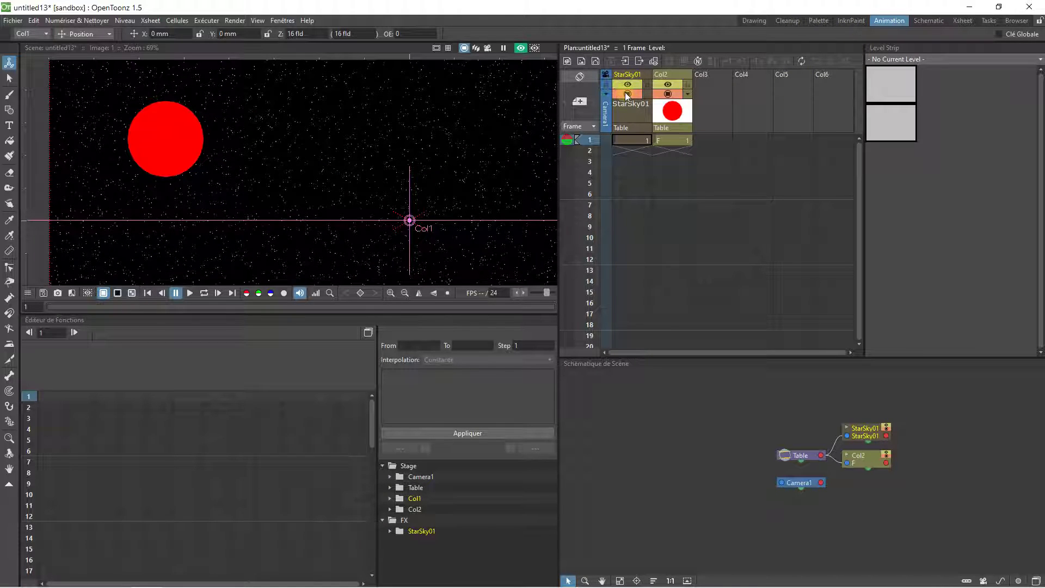
click(926, 23)
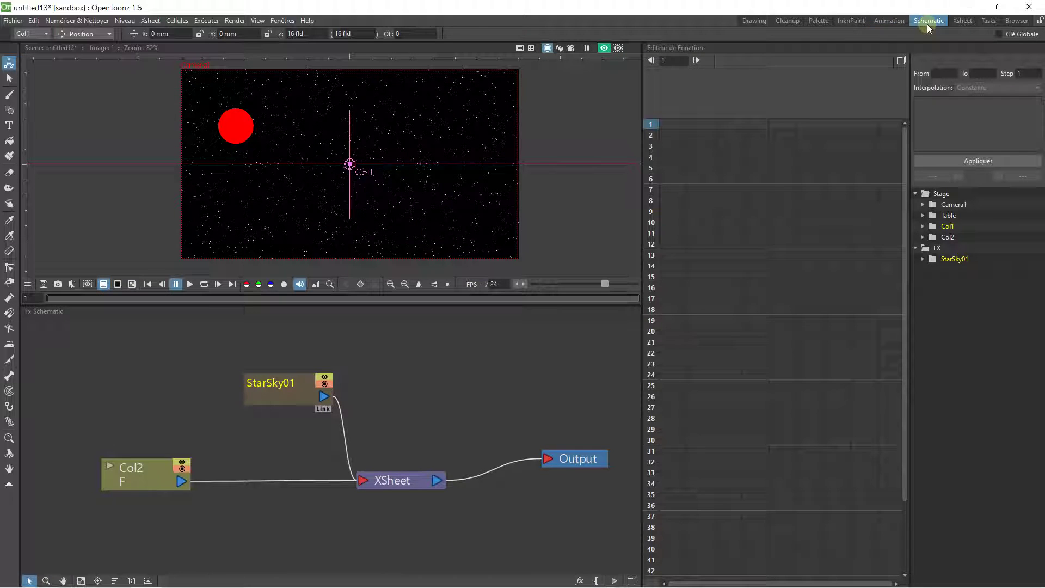
- Delete the Star Sky node from the Fx Schematic and browse the shader effects
click(271, 390)
right_click(272, 391)
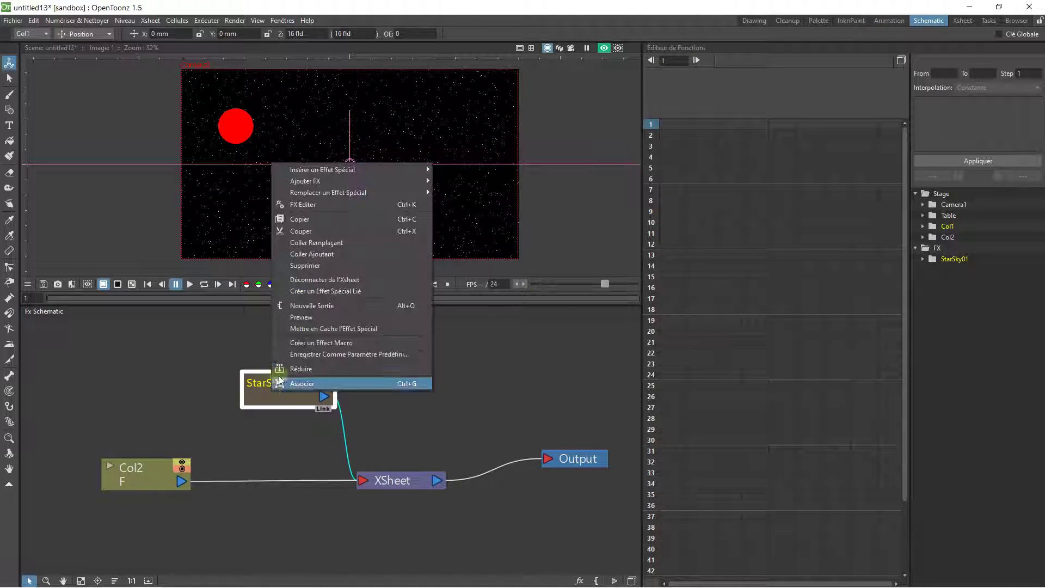
click(296, 265)
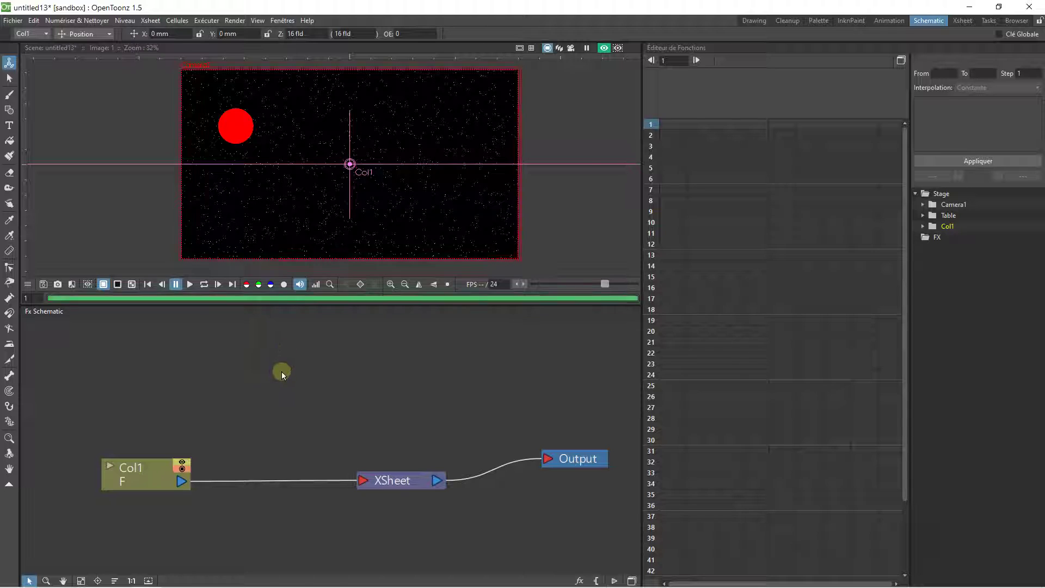
right_click(282, 375)
mouse_move(302, 377)
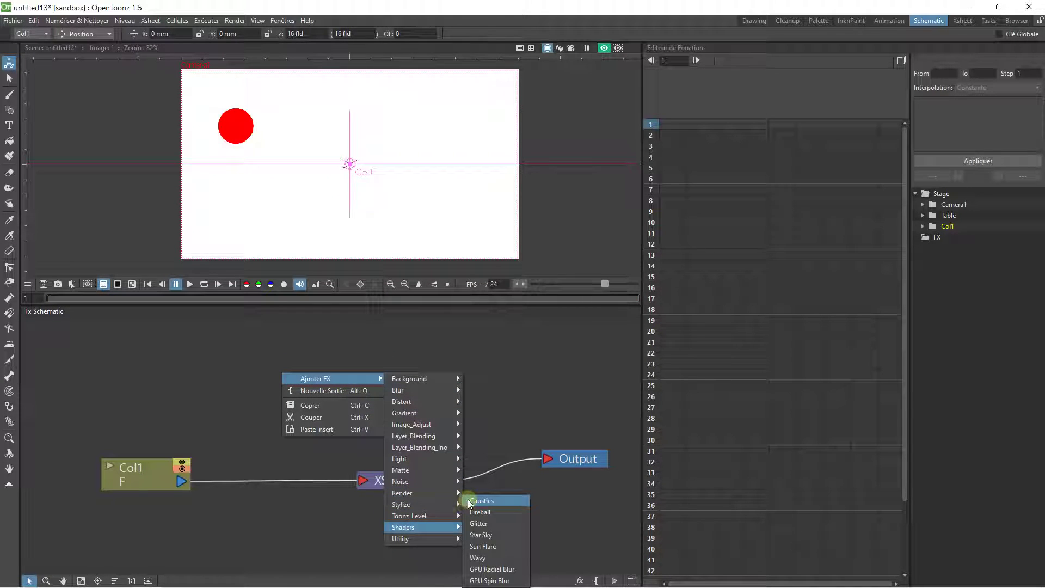
click(264, 374)
- Undo the deletion of the Star Sky node
click(33, 20)
click(37, 35)
click(34, 20)
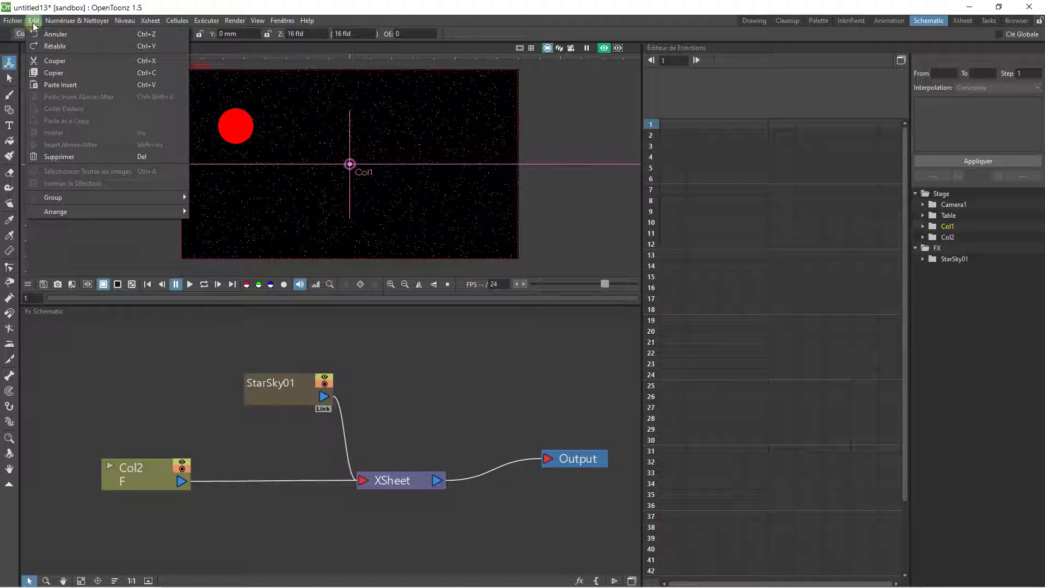
click(183, 208)
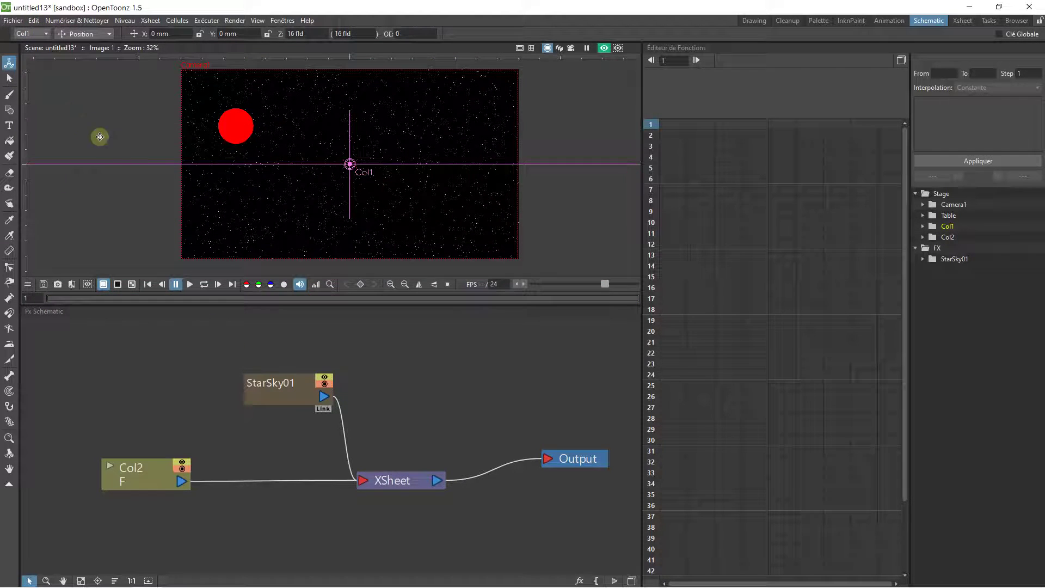
- Add a Sun Flare shader FX and place its node above the XSheet node, beside the Star Sky
right_click(396, 358)
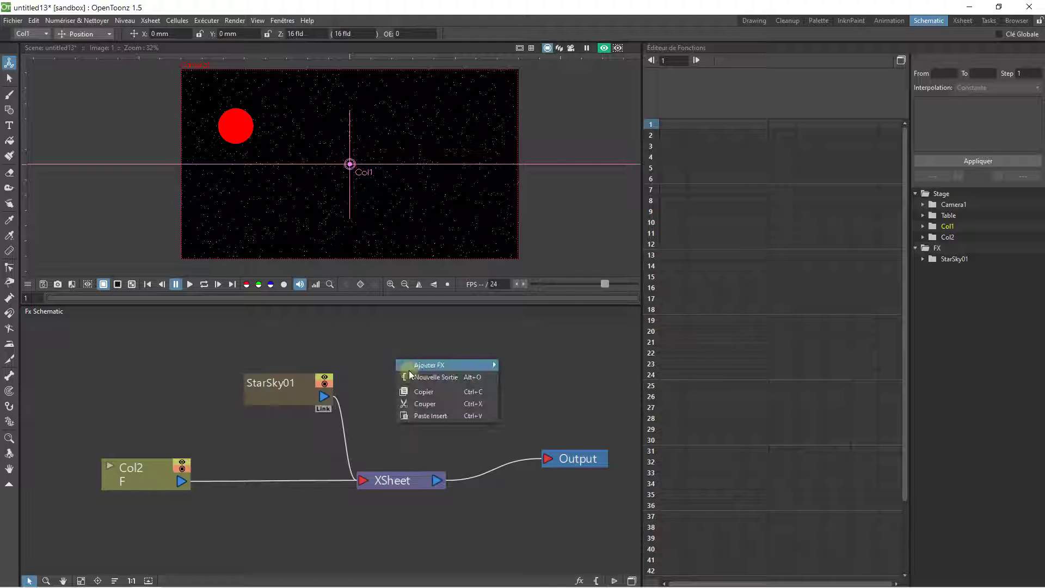
click(439, 365)
mouse_move(544, 514)
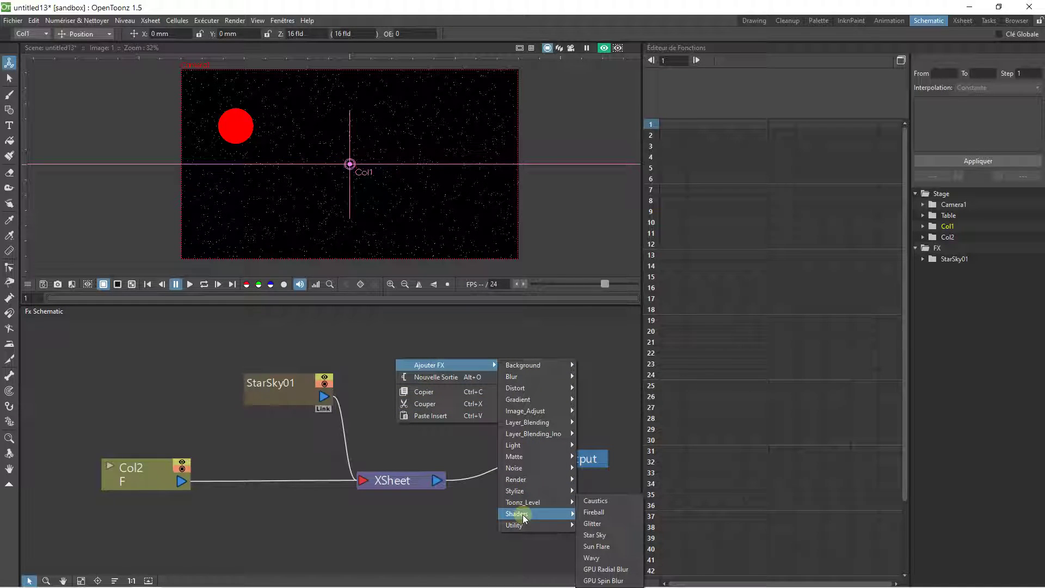
click(598, 546)
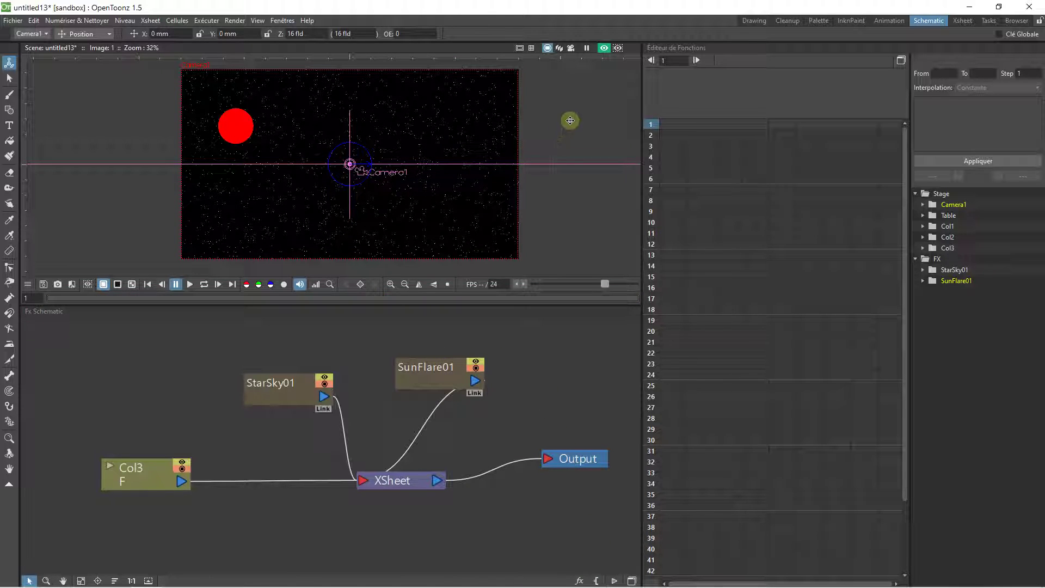
drag(432, 373, 447, 368)
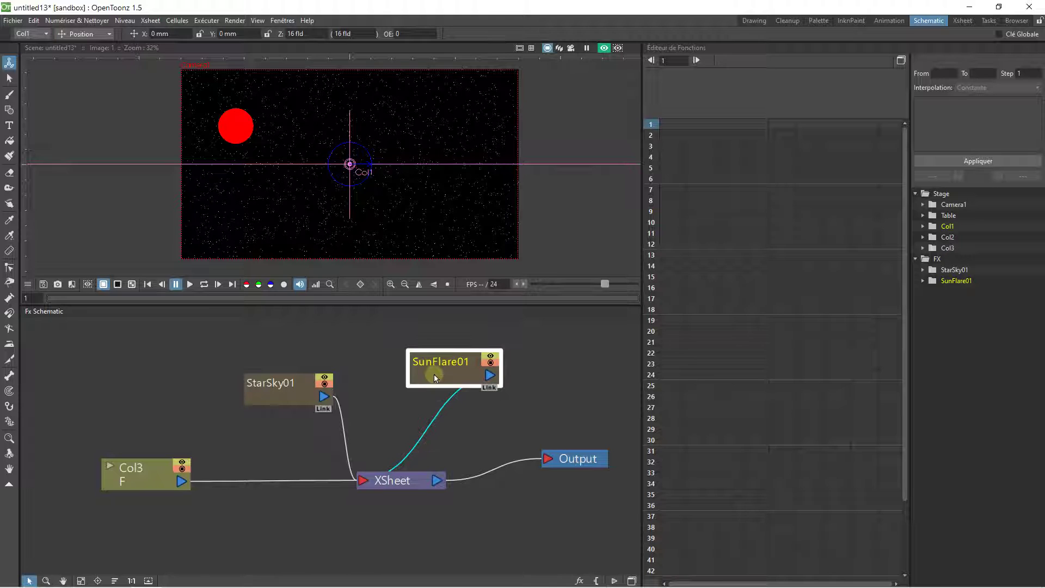
- In the Animation workspace, reorder the xsheet columns so Sun Flare sits between Star Sky and the red circle's column
click(830, 103)
click(886, 20)
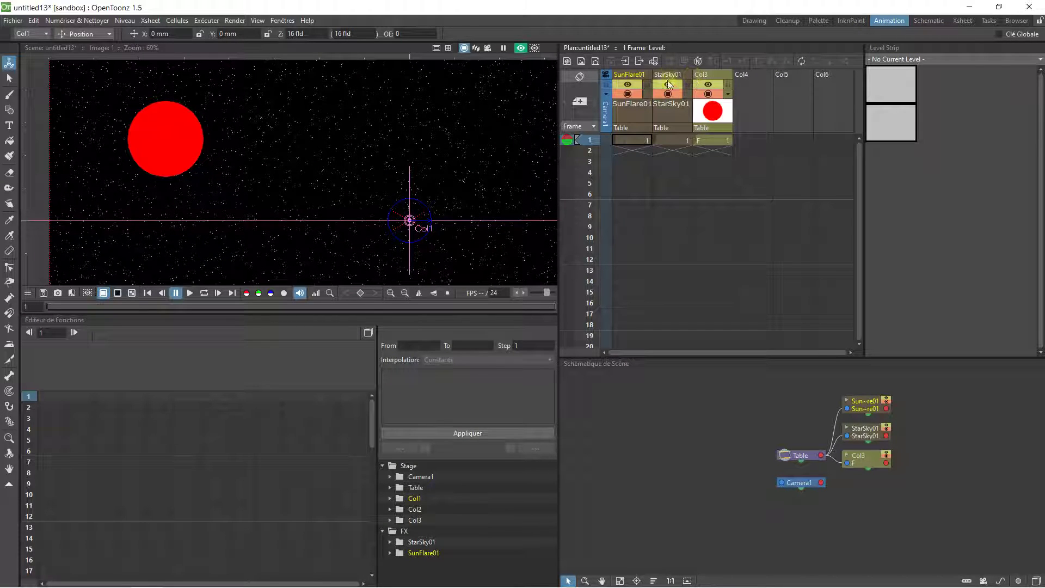
click(628, 78)
drag(651, 76, 668, 77)
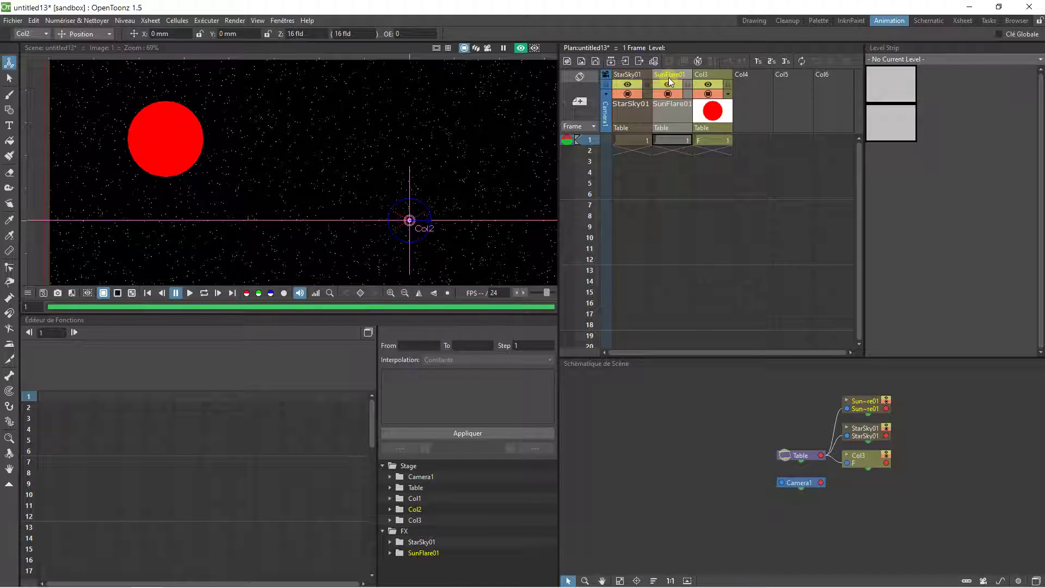
scroll(415, 180, down, 2)
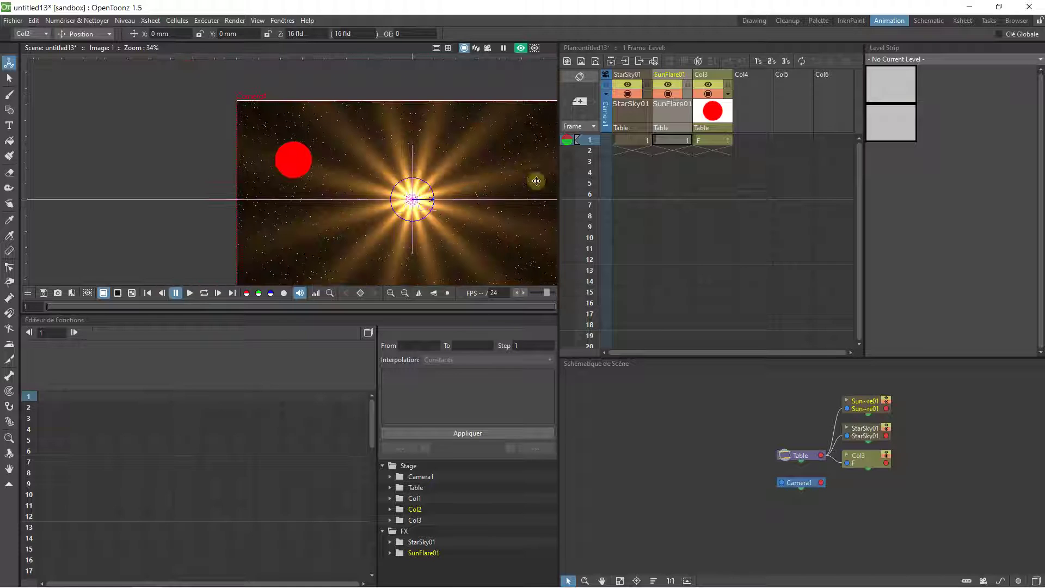
- Back in the Schematic workspace, shift the Star Sky and Sun Flare nodes leftward, clear of each other
click(928, 22)
drag(275, 380, 183, 360)
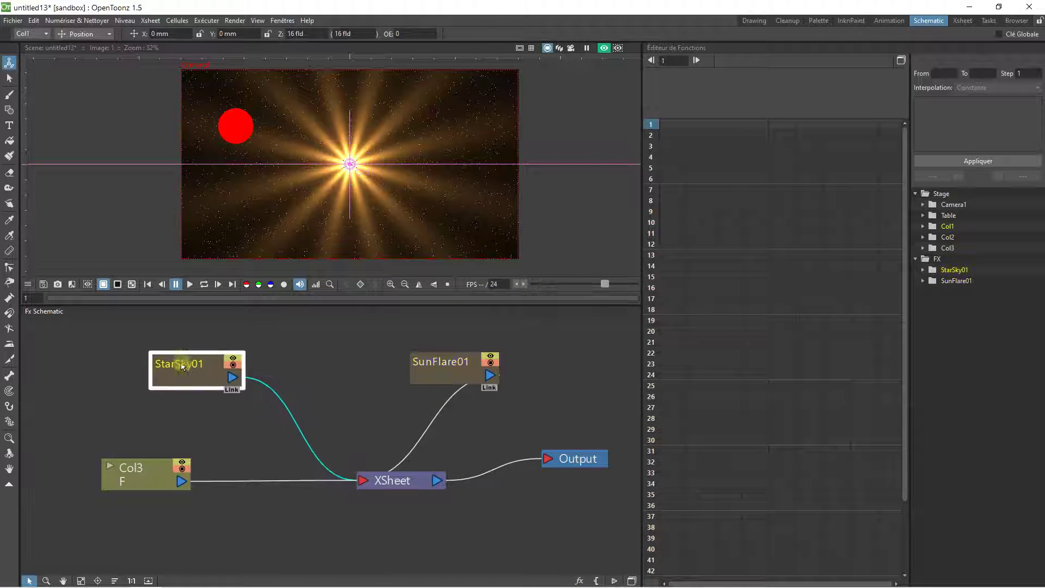
drag(422, 361, 346, 360)
scroll(342, 362, up, 2)
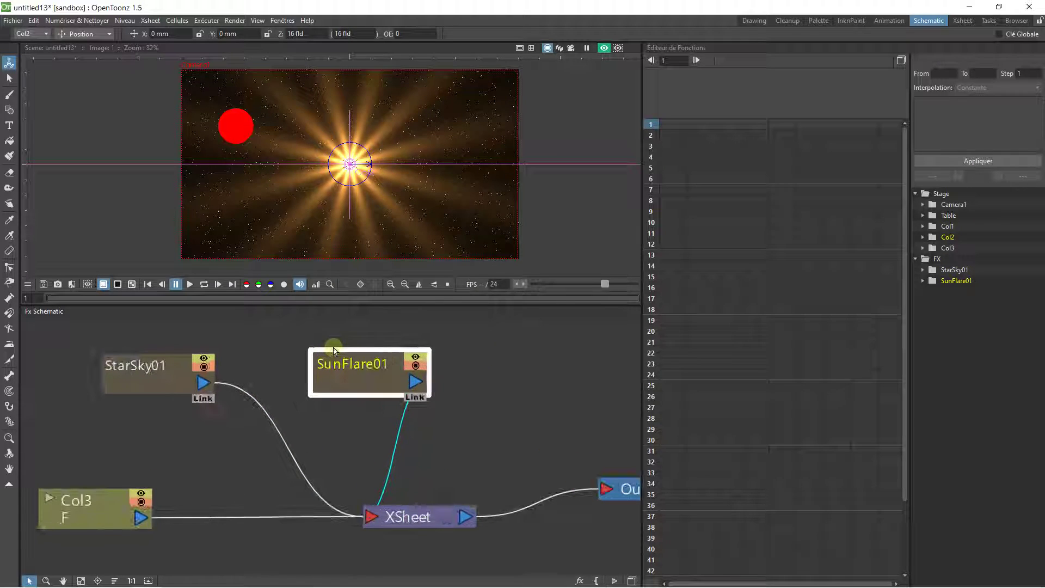
- Open the Sun Flare's settings and set its Rays to 0
double_click(337, 363)
click(567, 358)
click(561, 354)
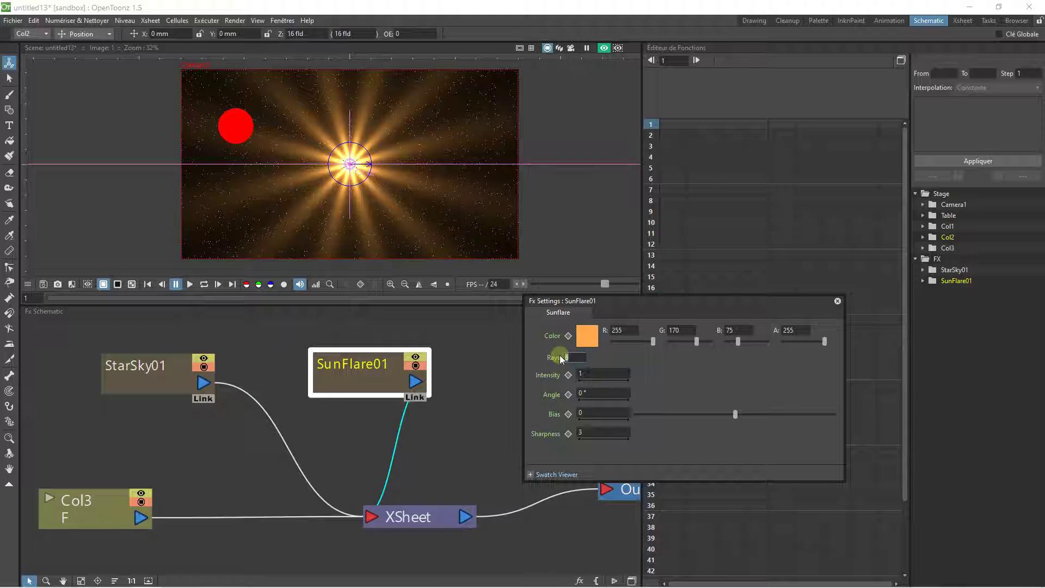
key(Caps_Lock)
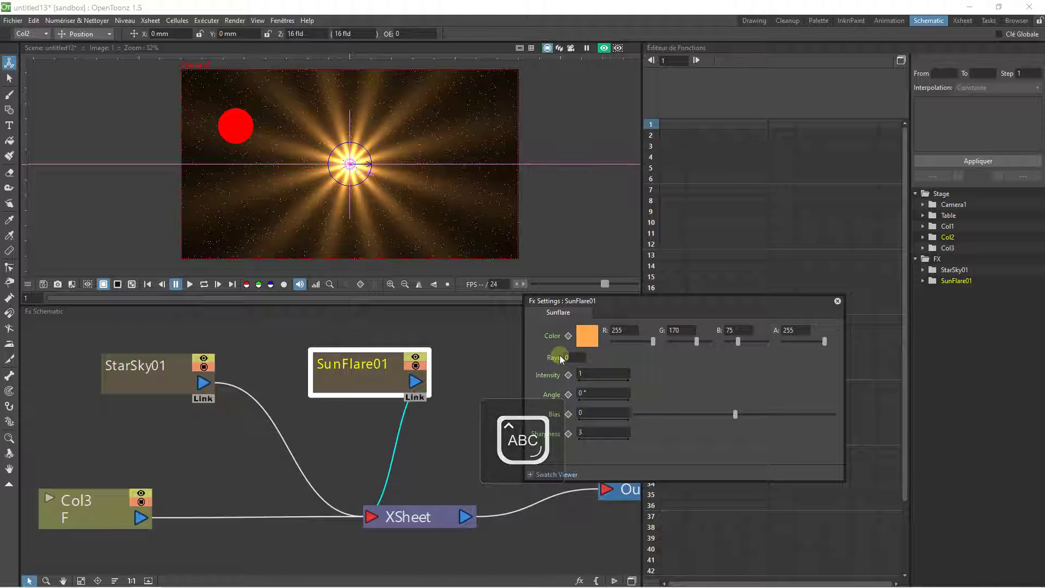
key(Return)
key(Caps_Lock)
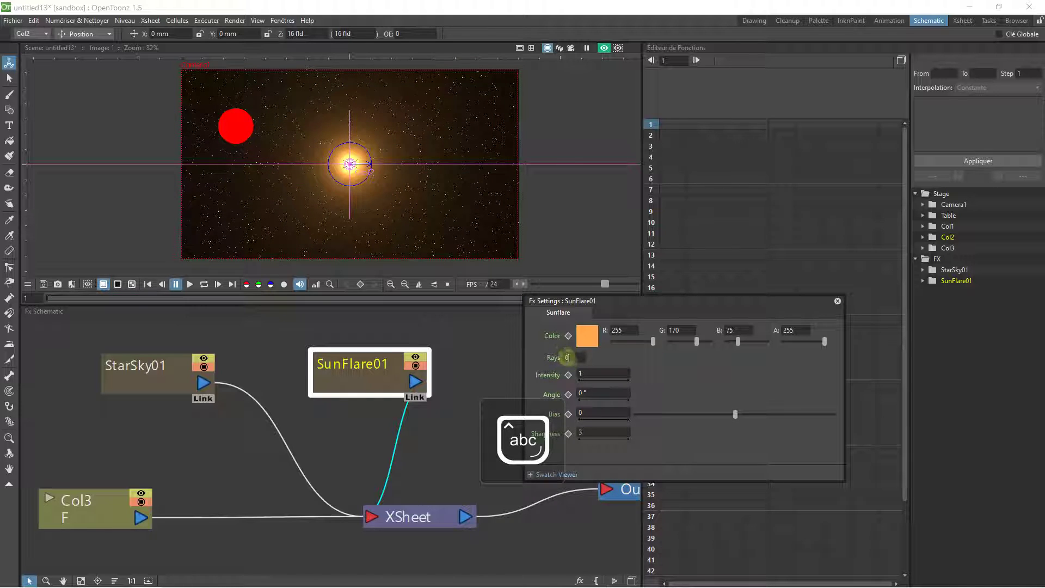
- Try a Rays value of 1 for the Sun Flare and set it back to 0
scroll(336, 174, up, 2)
click(569, 357)
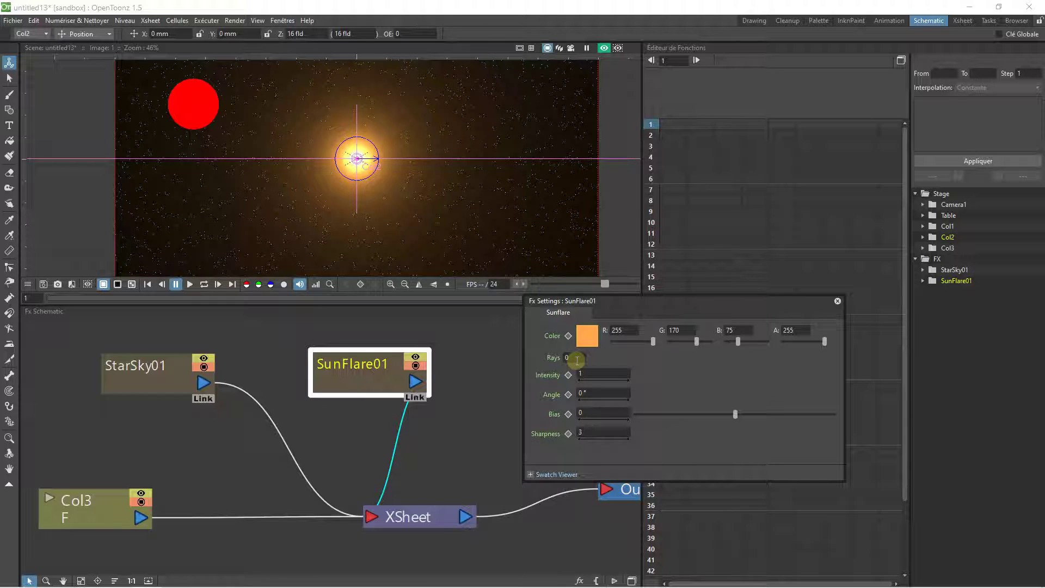
key(Caps_Lock)
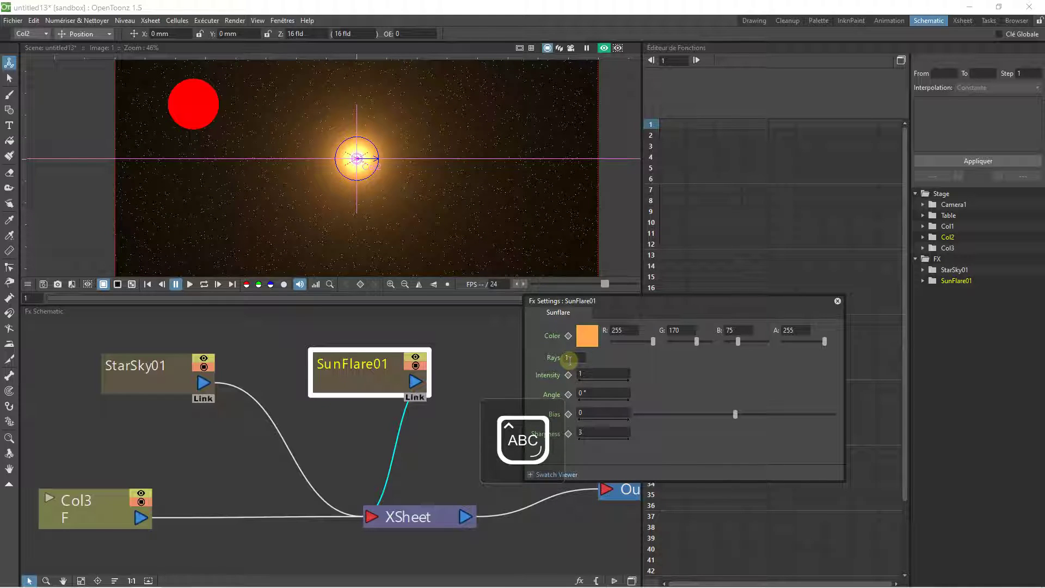
text(1)
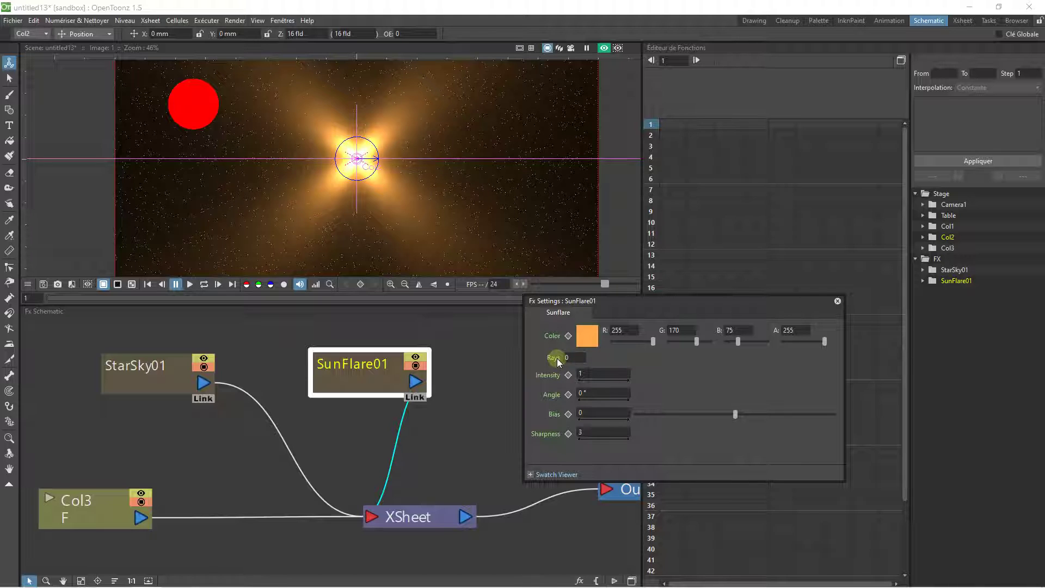
key(Caps_Lock)
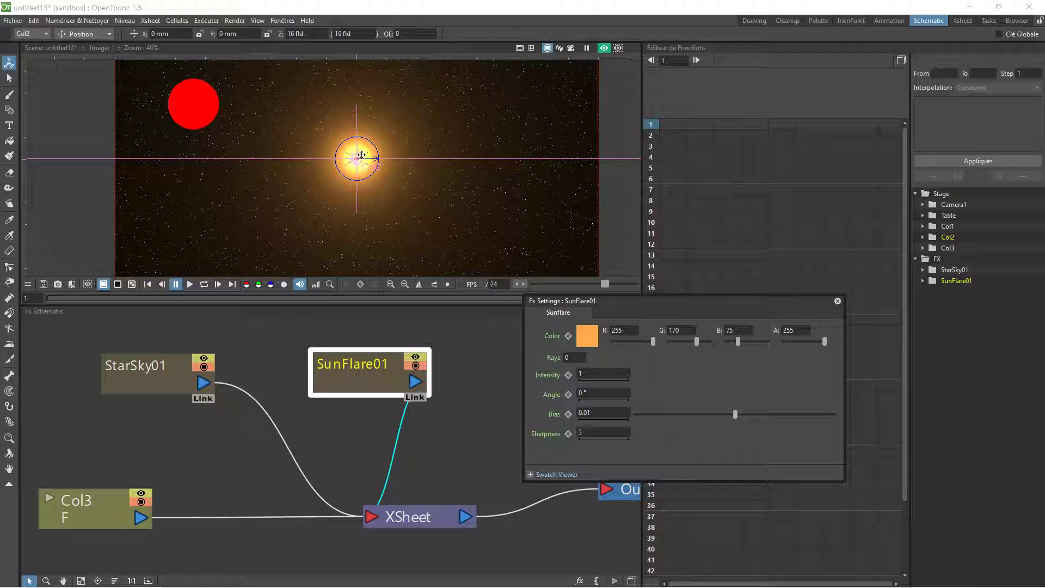
- Move the Sun Flare beside the red circle, to about X -66.8 mm, Y 45.76 mm, and close its settings
drag(365, 154, 285, 99)
scroll(289, 133, down, 4)
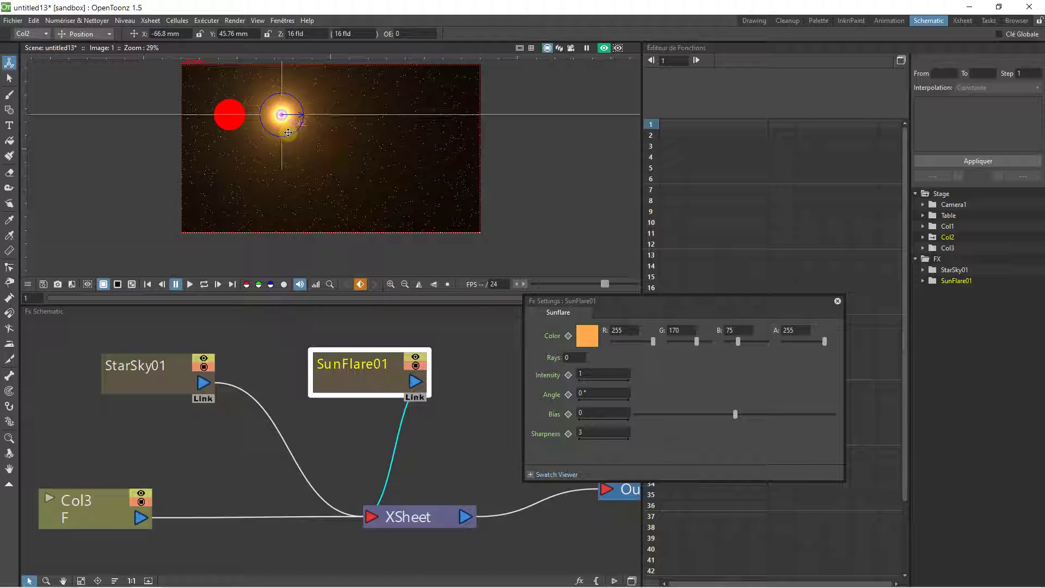
scroll(315, 163, up, 1)
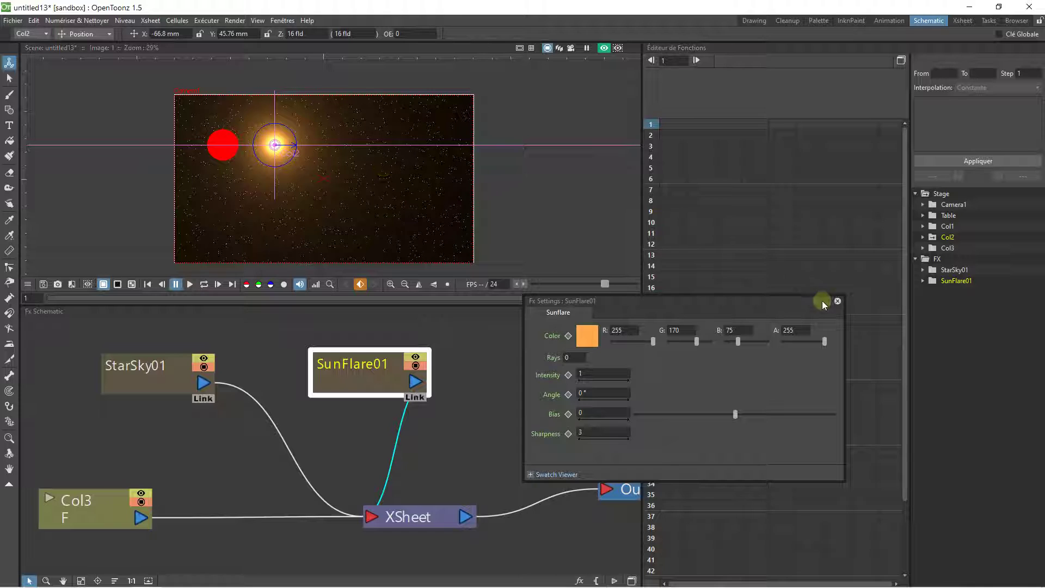
click(838, 301)
scroll(335, 213, down, 1)
drag(334, 210, 283, 196)
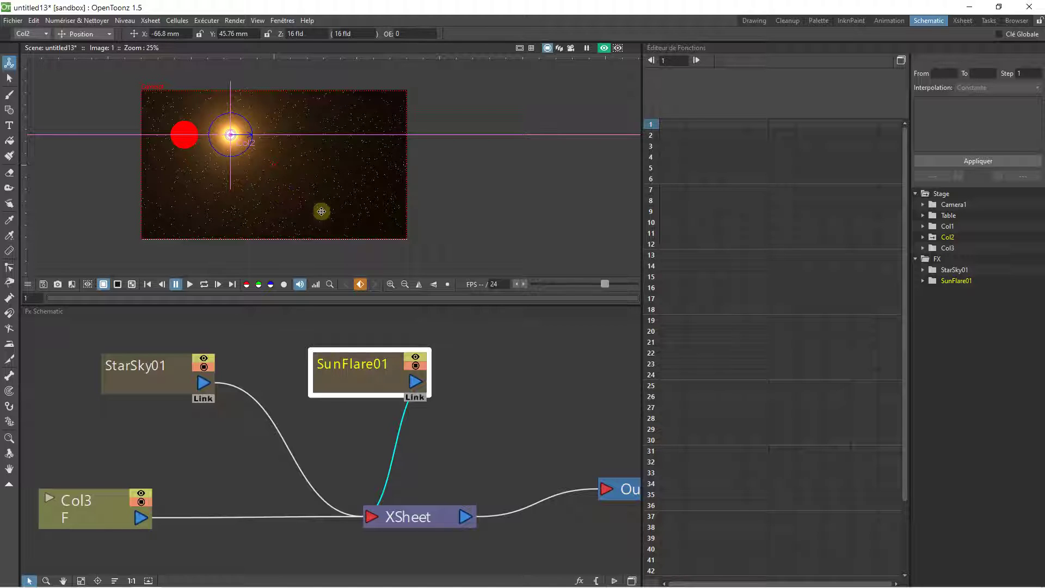
- Examine the scene and its timeline layers in the Drawing workspace, then return to the Schematic workspace
click(754, 21)
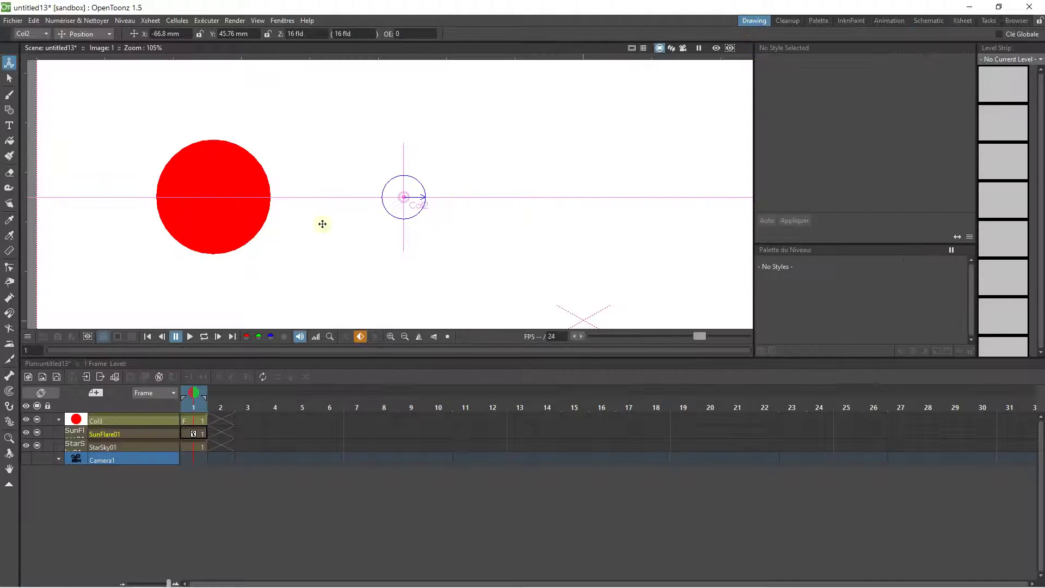
scroll(250, 227, down, 4)
scroll(250, 227, down, 1)
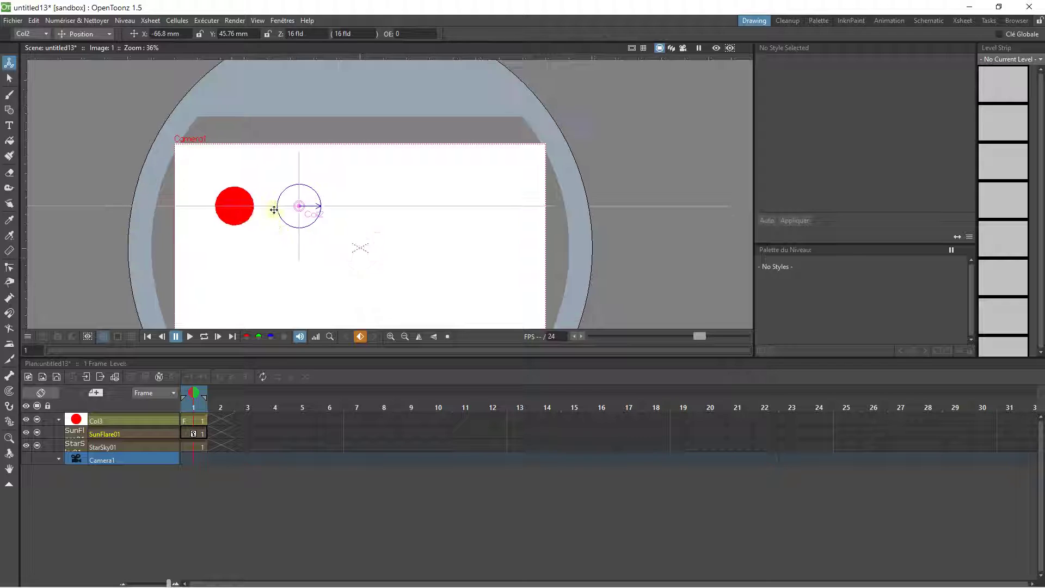
drag(280, 217, 264, 178)
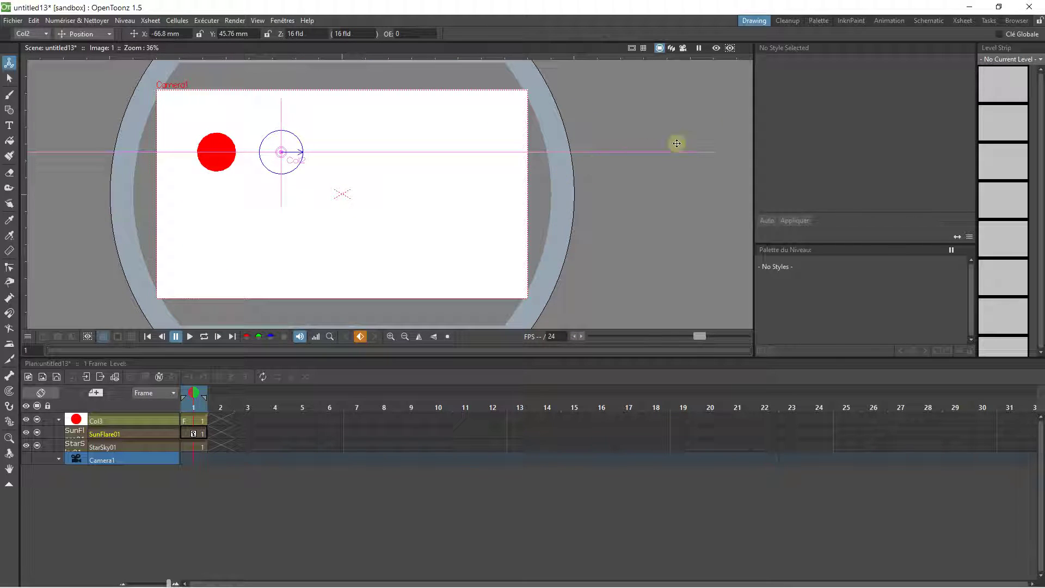
click(926, 23)
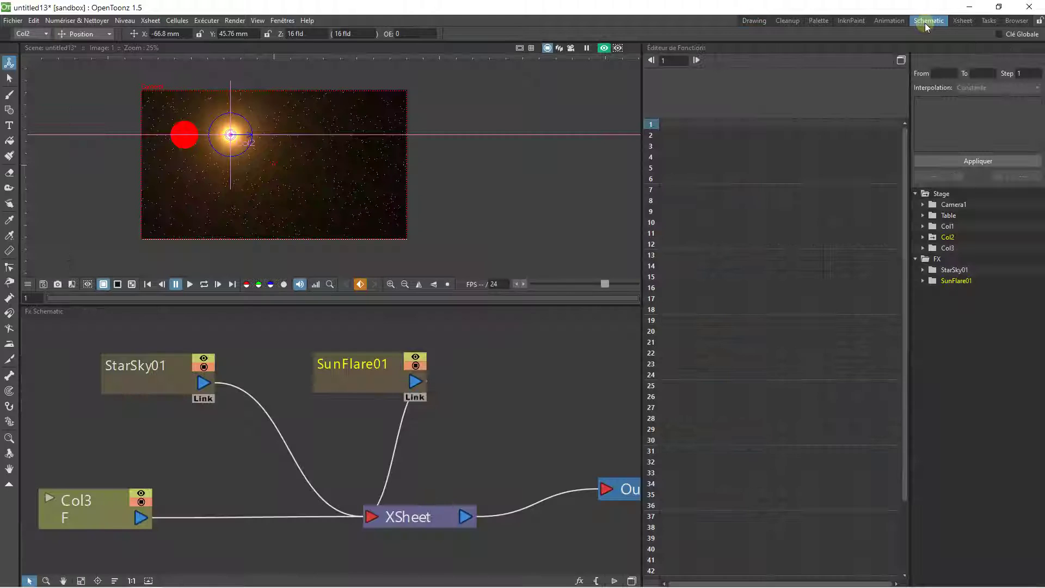
- Bring the Star Sky and Sun Flare nodes closer together above the XSheet node
scroll(442, 351, up, 2)
drag(158, 355, 178, 385)
drag(357, 350, 351, 368)
- Check the order of the effect and circle columns in the Animation workspace, then review the whole node graph in the Fx Schematic
click(884, 22)
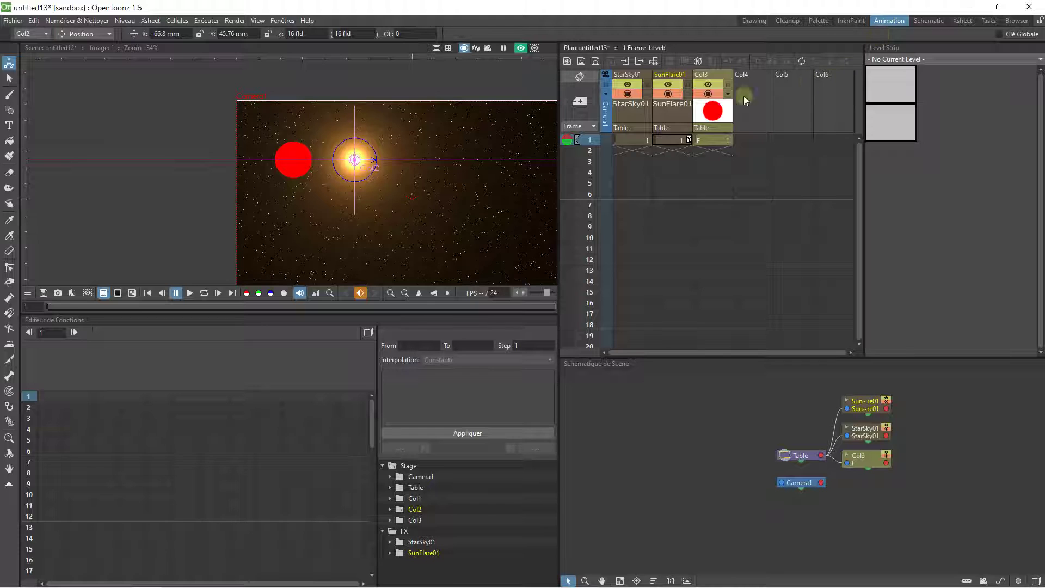
click(925, 22)
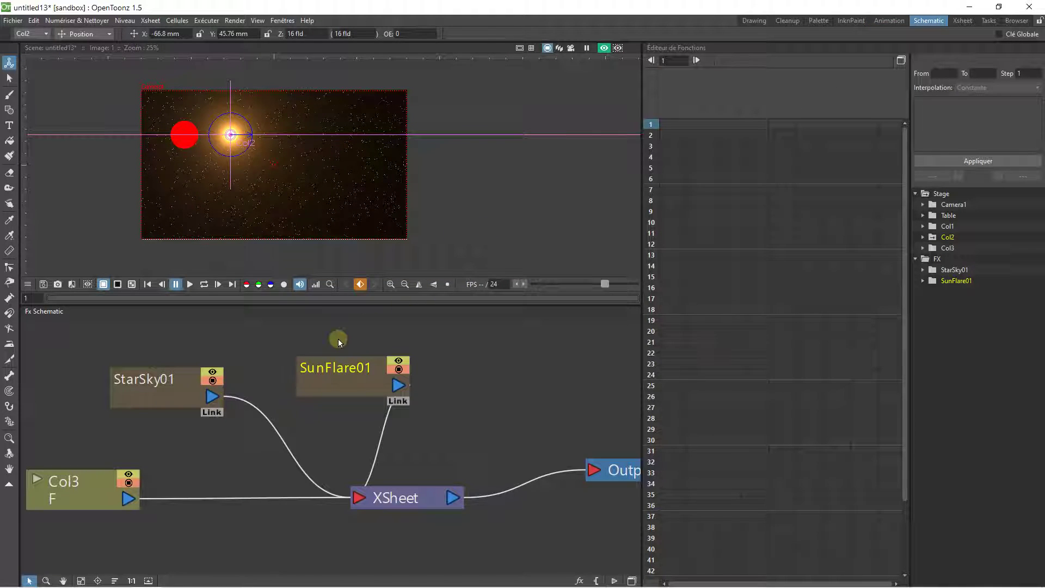
scroll(338, 341, down, 5)
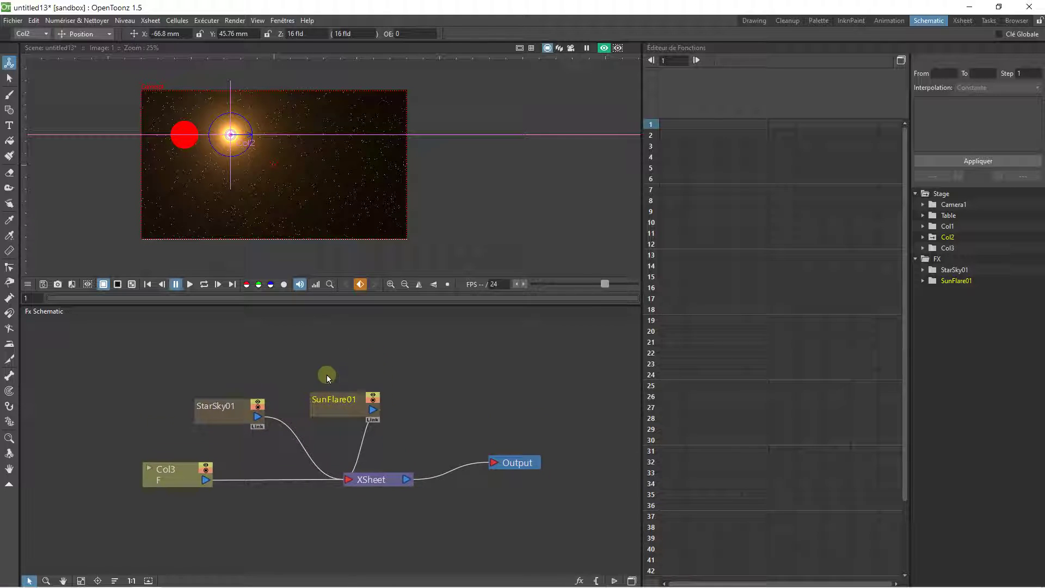
drag(331, 377, 285, 358)
- Switch to the Drawing workspace and view the whole camera frame with its timeline
click(772, 47)
click(760, 20)
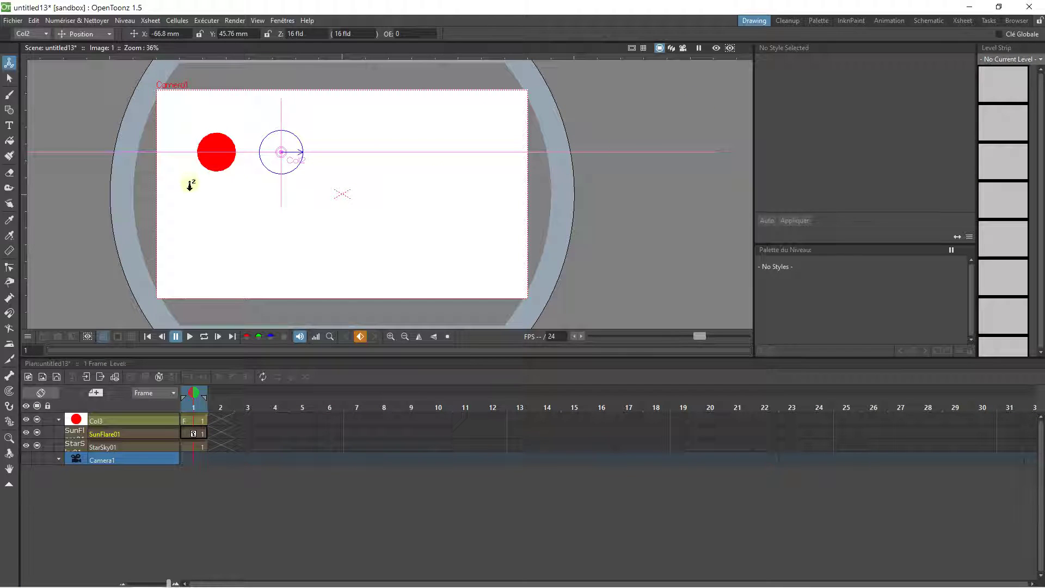
scroll(190, 187, down, 1)
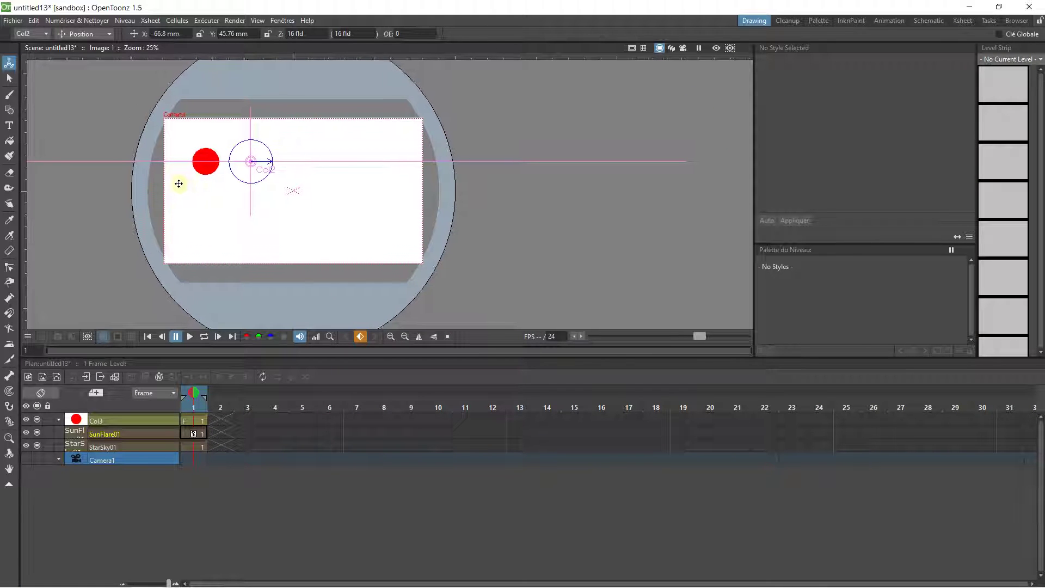